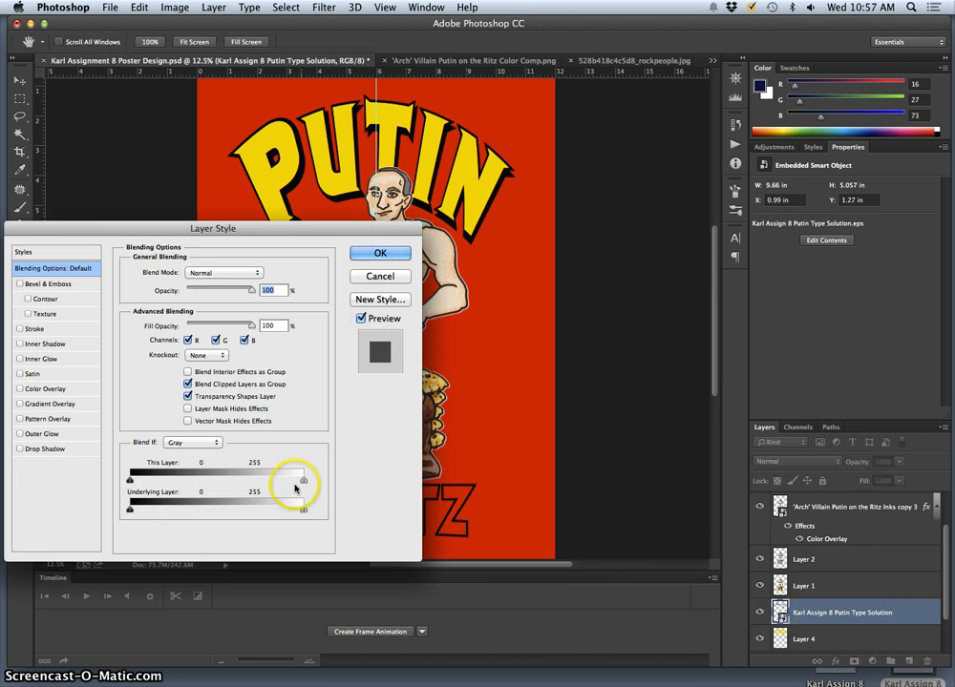
Apply a dark navy Color Overlay (#101b49) to the PUTIN type layer at 100% opacity in Normal mode, sampling the foreground color
left_click_drag(285, 229, 810, 189)
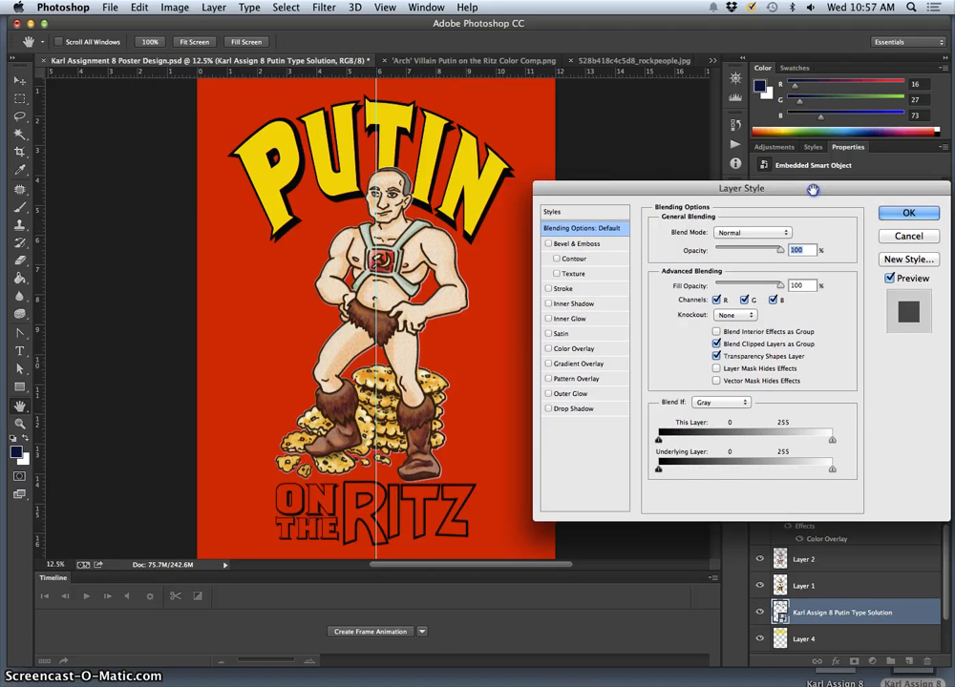
left_click(547, 348)
left_click(573, 348)
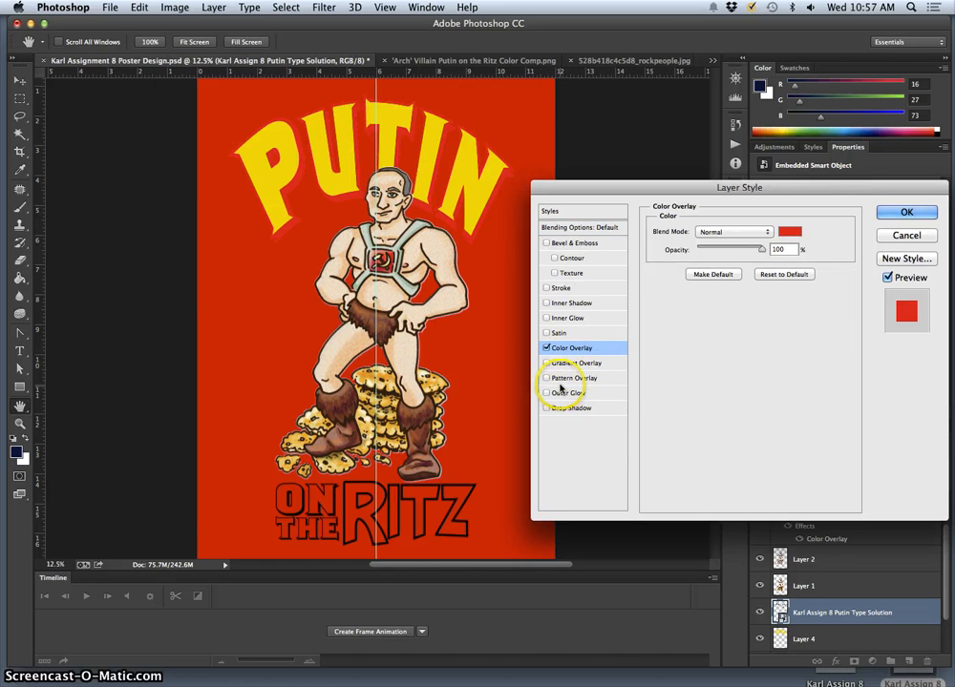
left_click(790, 233)
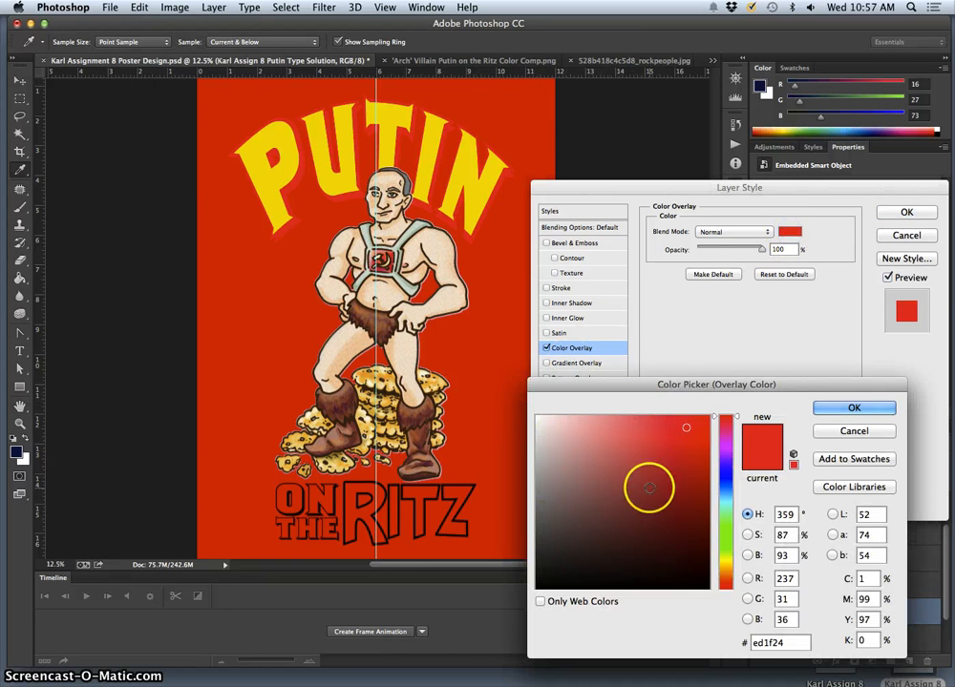
left_click(725, 475)
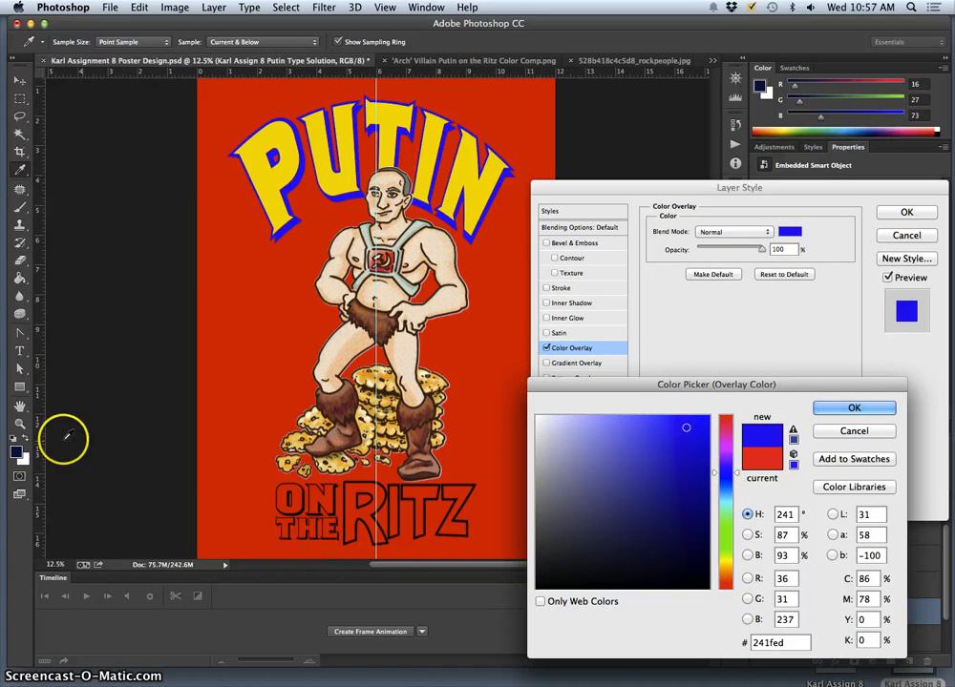
left_click(17, 452)
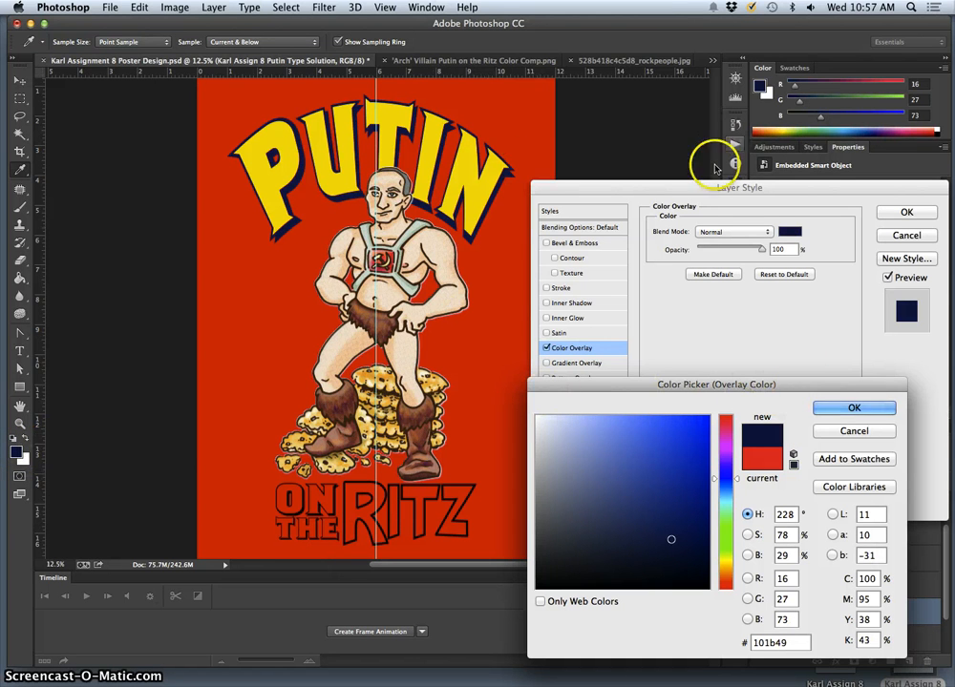
left_click(854, 407)
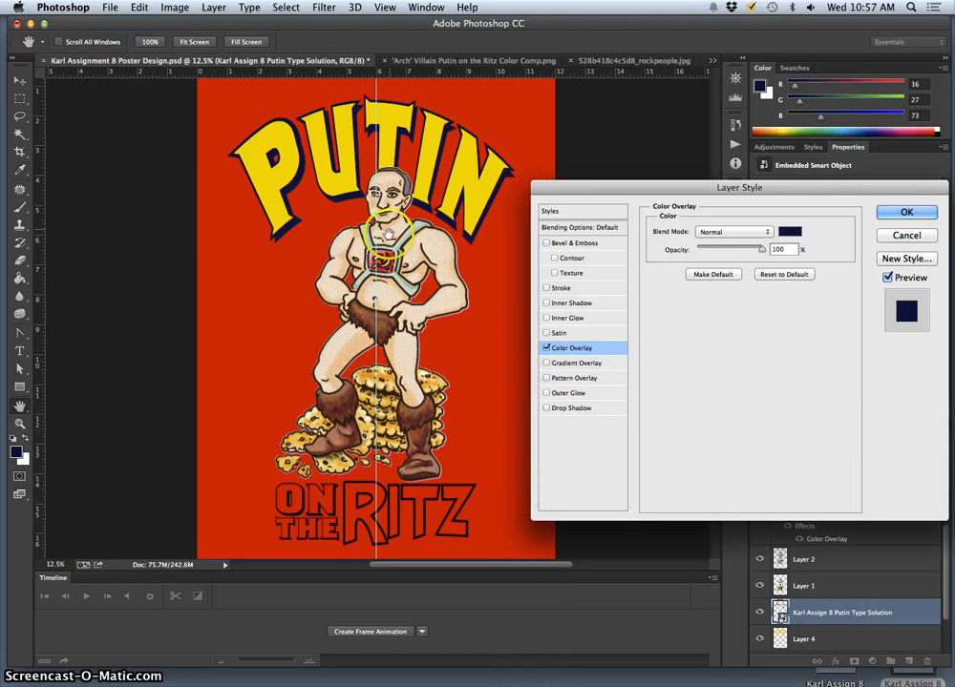
left_click(906, 212)
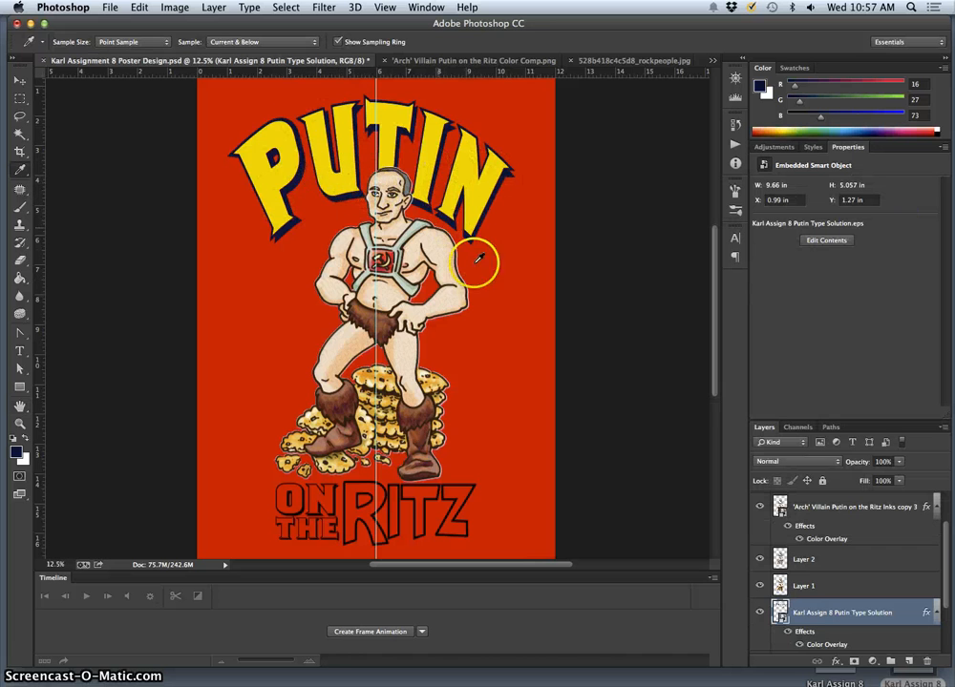
Toggle the PUTIN type layer's visibility to compare the title with and without its navy outline
left_click(761, 614)
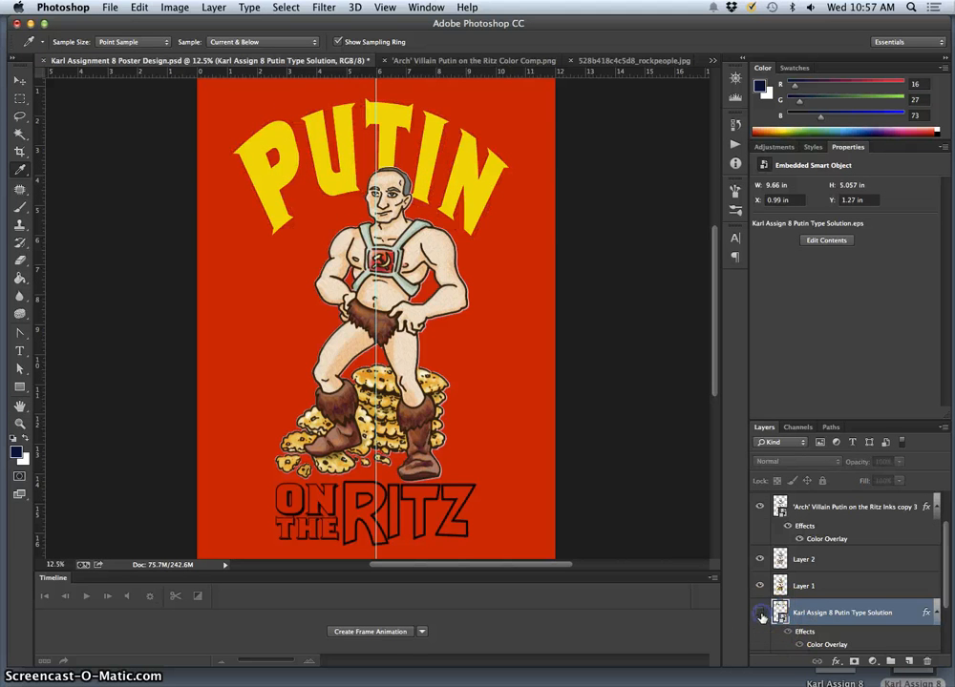
left_click(761, 616)
left_click(761, 616)
left_click(760, 616)
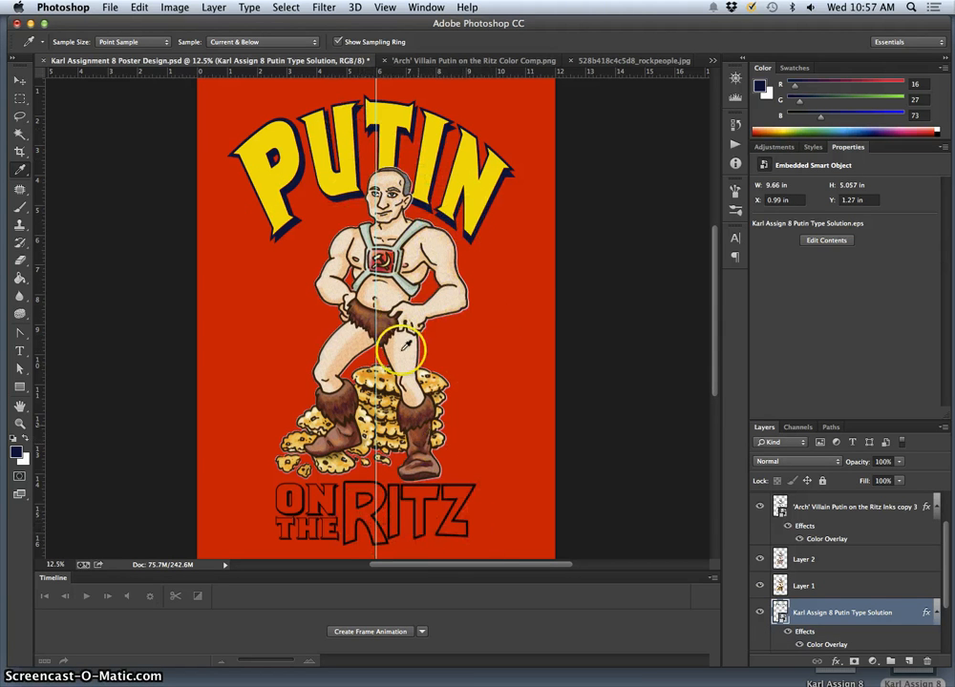
left_click_drag(382, 177, 428, 507)
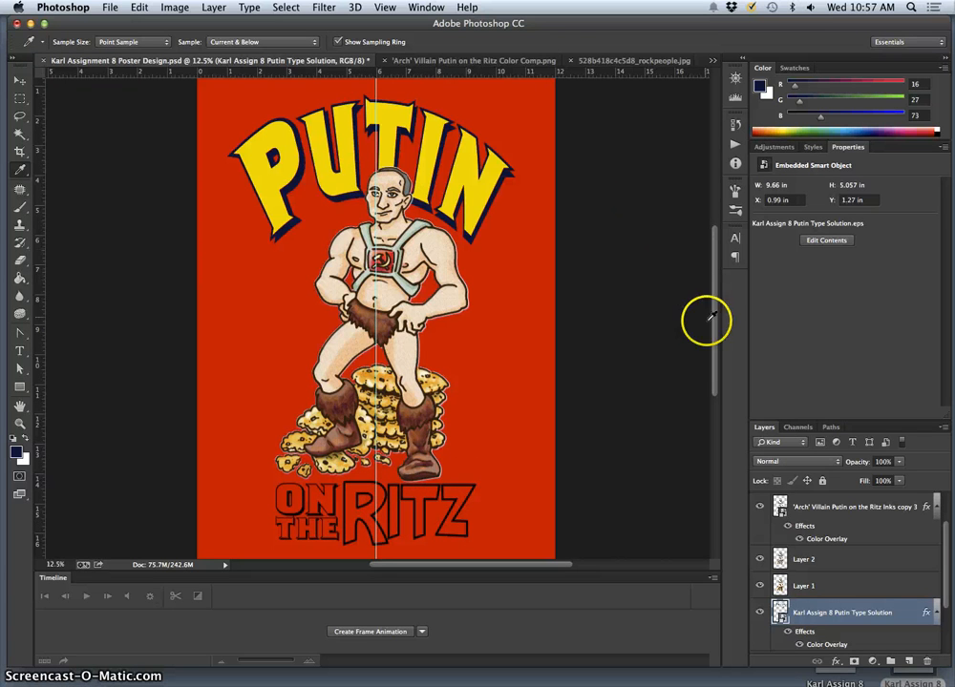
Look over the ON THE RITZ lettering, view the Ritz cracker logo and color comp images, and return to the poster document
left_click_drag(713, 299, 715, 341)
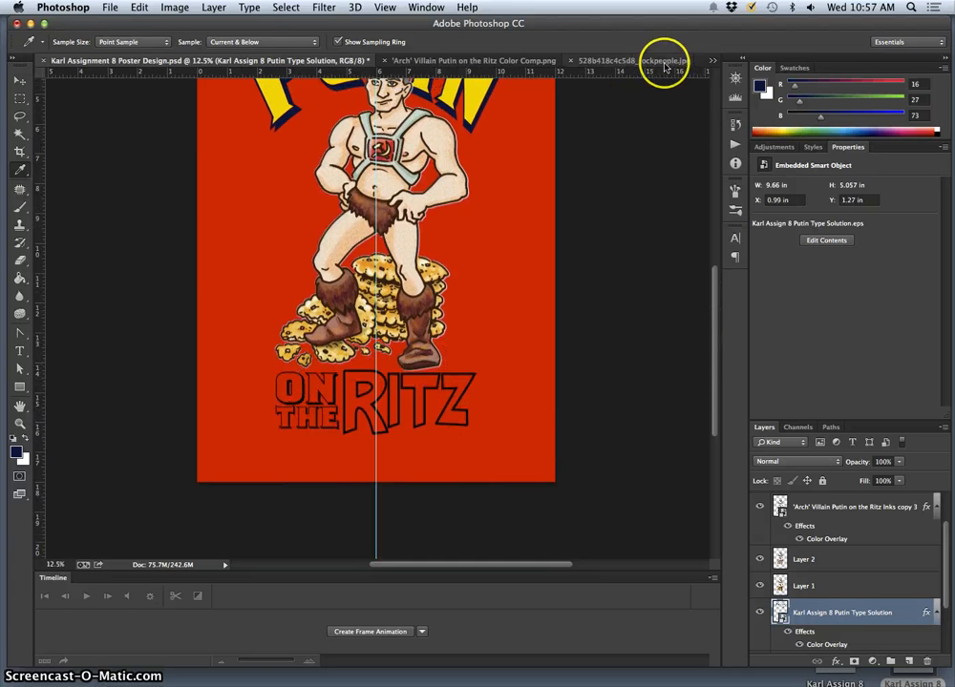
left_click(712, 60)
left_click(731, 128)
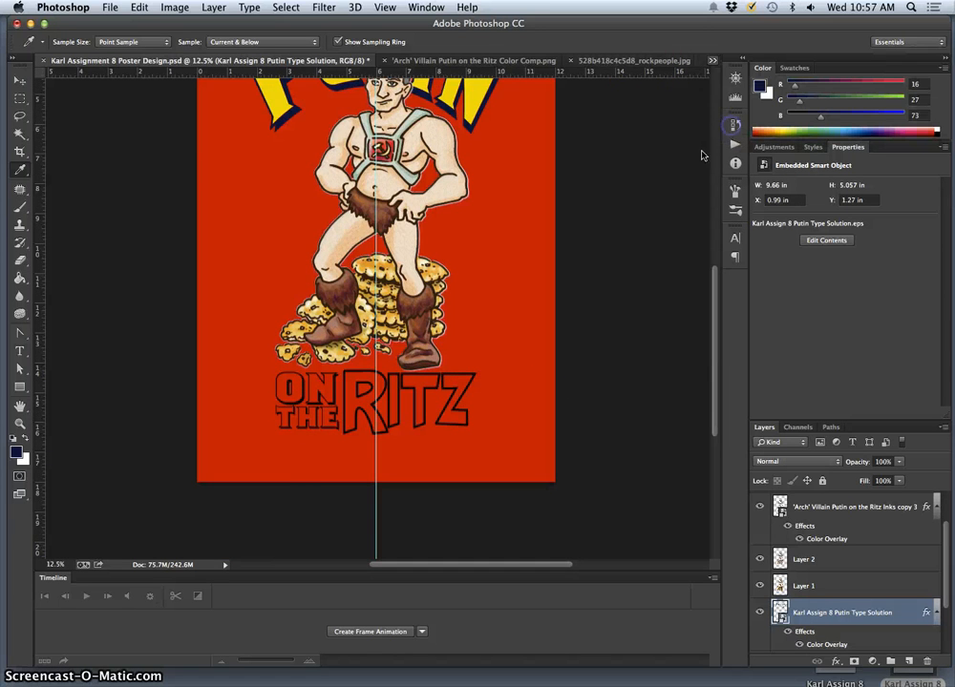
left_click(440, 63)
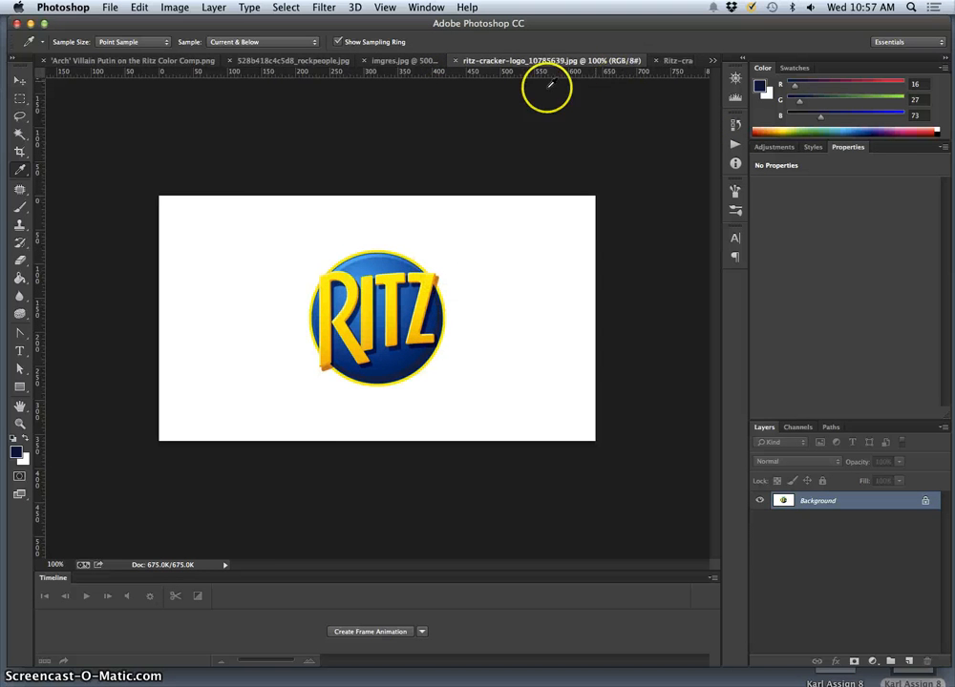
left_click(148, 61)
left_click(95, 65)
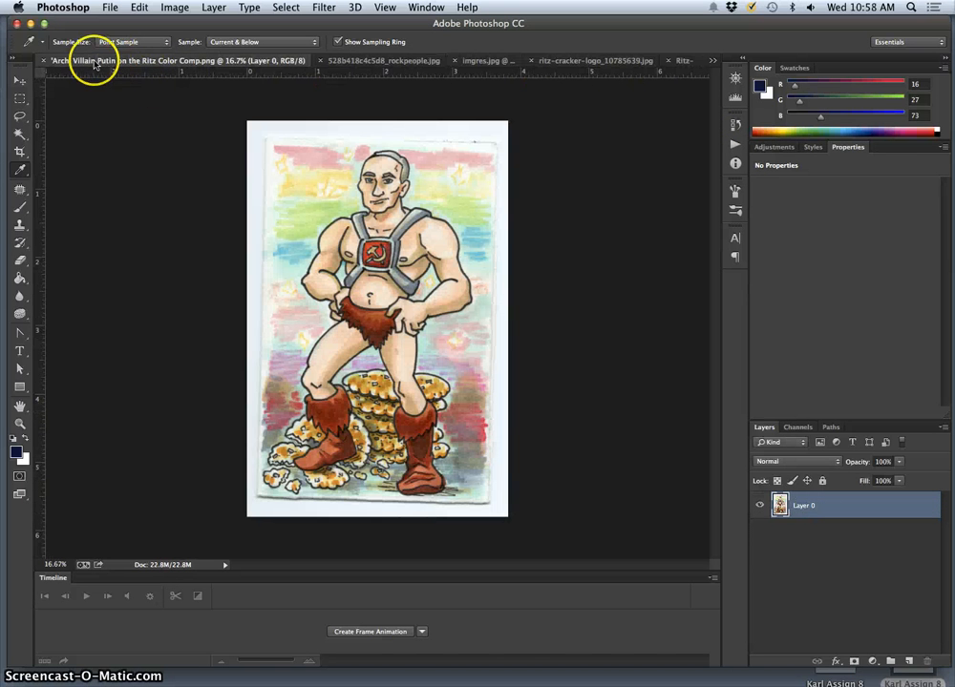
left_click(712, 60)
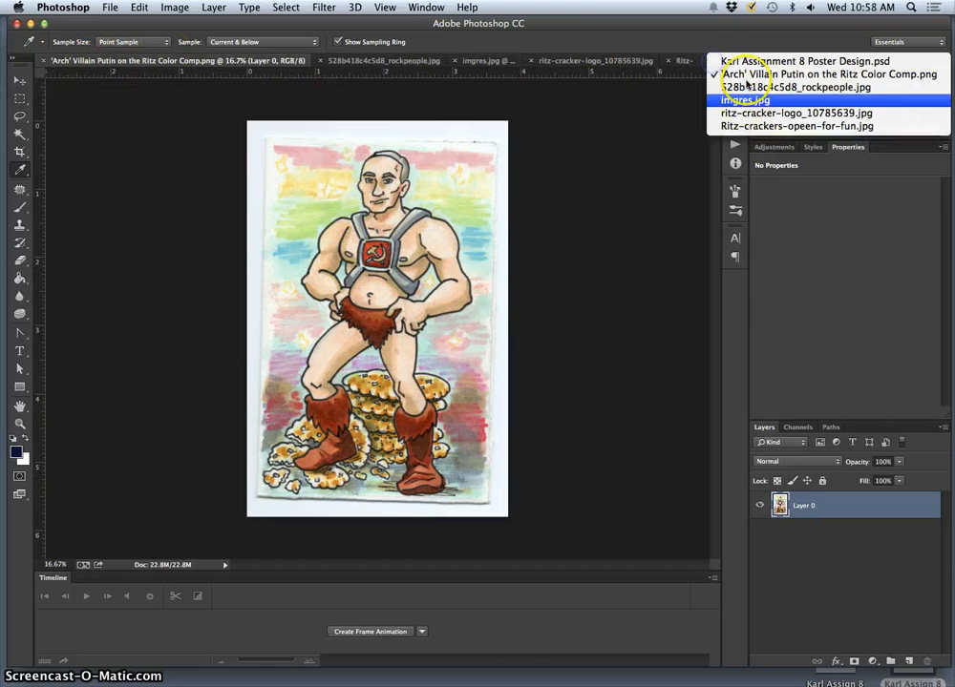
left_click(810, 65)
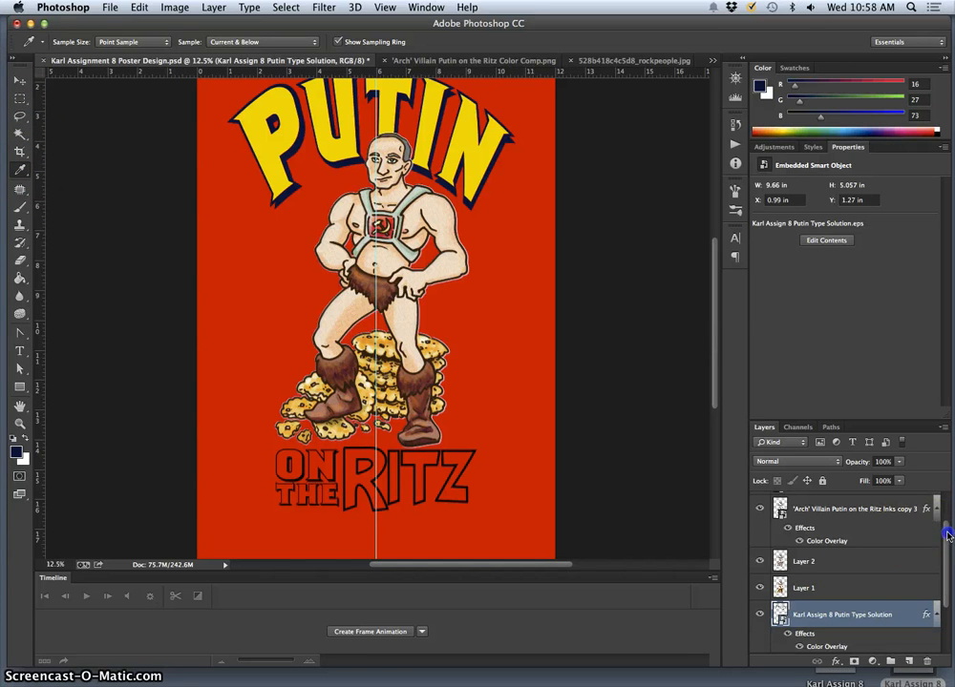
Toggle the visibility of the On The and RITZ type layers to identify the lettering each one holds
left_click_drag(948, 536, 952, 502)
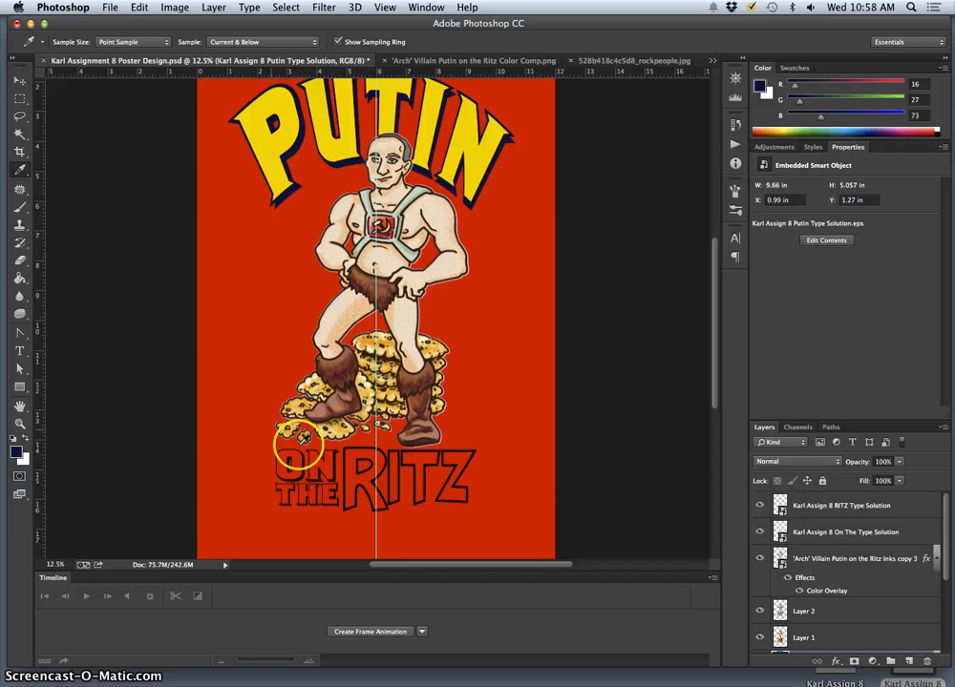
left_click(894, 571)
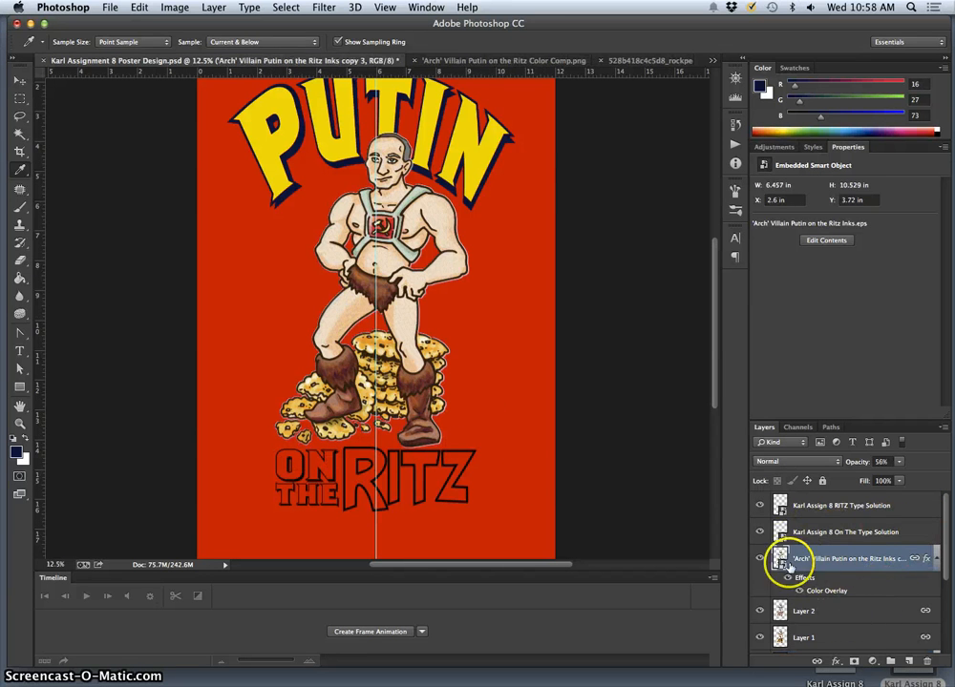
left_click(760, 532)
left_click(760, 531)
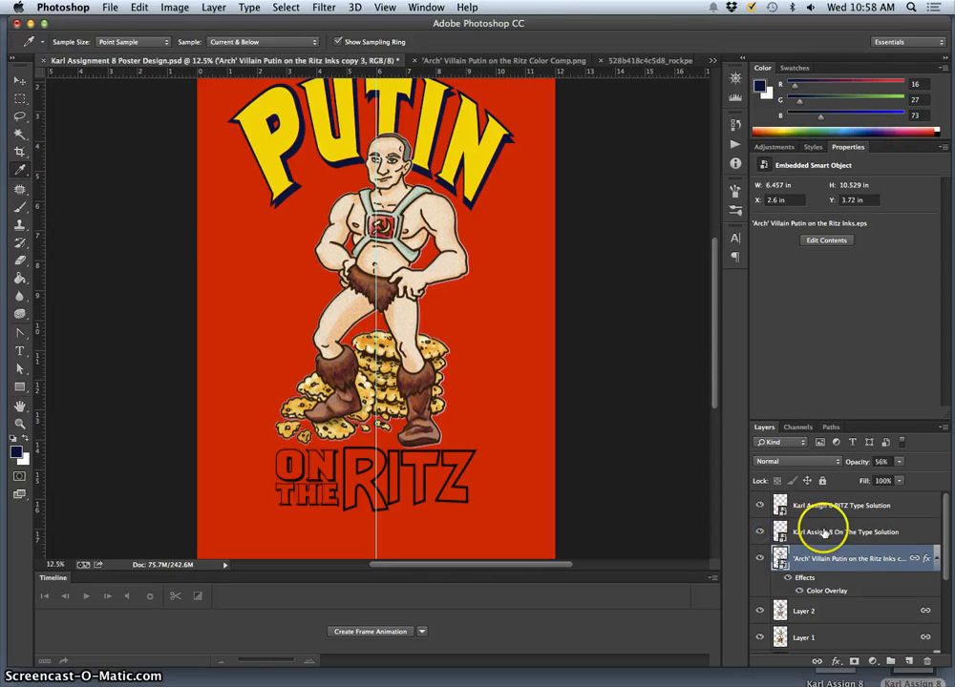
left_click(785, 532)
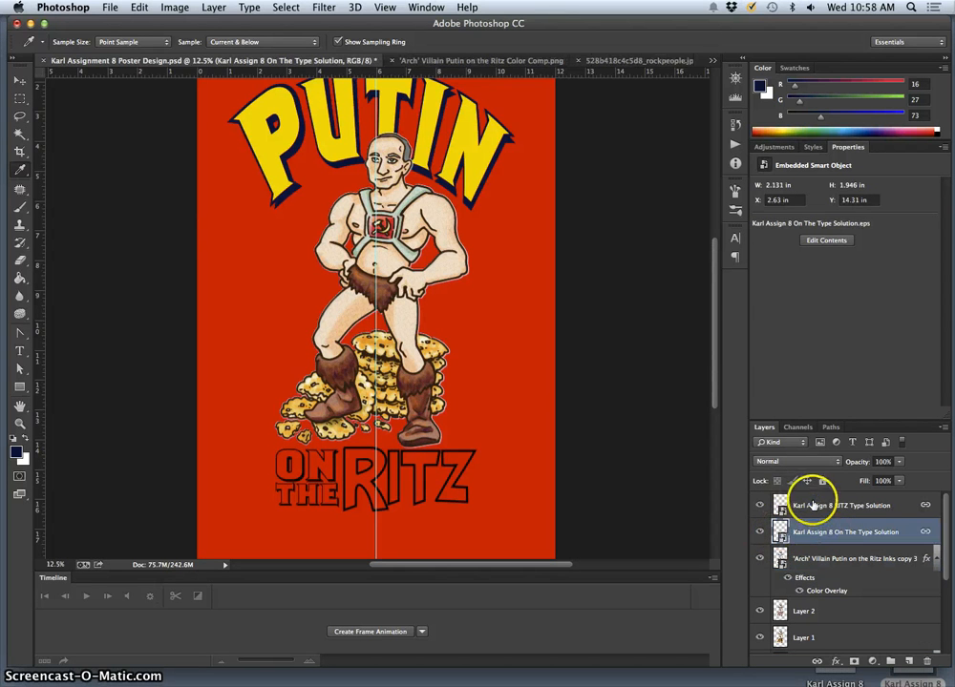
left_click(812, 506)
left_click(760, 503)
left_click(760, 503)
Add a new empty layer and place it directly beneath the RITZ type layer
left_click(808, 508)
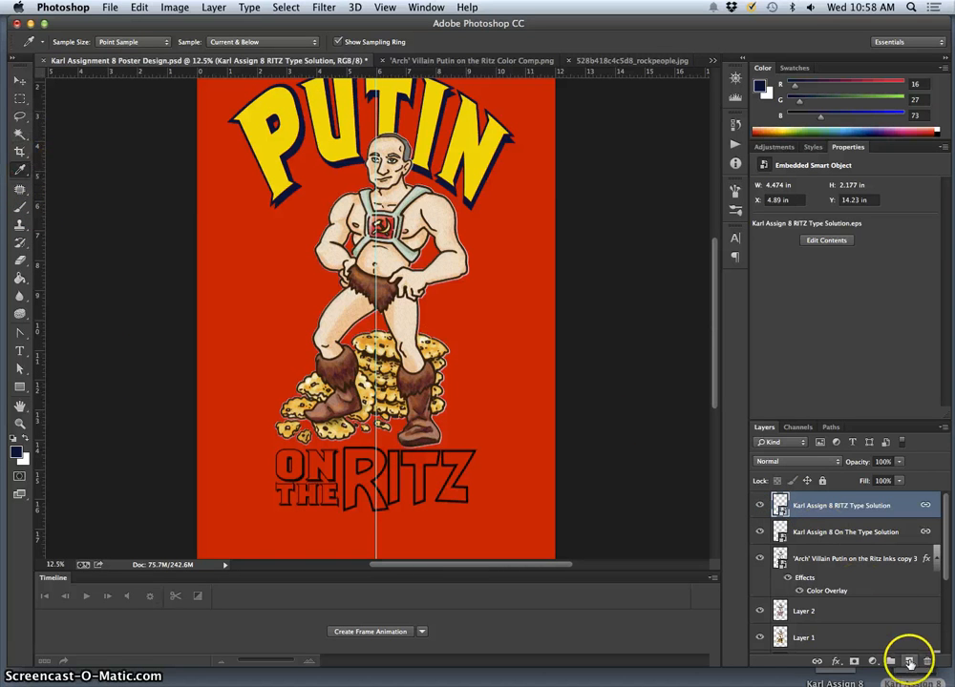
left_click(909, 662)
left_click_drag(846, 515, 846, 542)
Select the interiors of the RITZ letters with the Magic Wand and fill them with the title's yellow on Layer 5
left_click(860, 509)
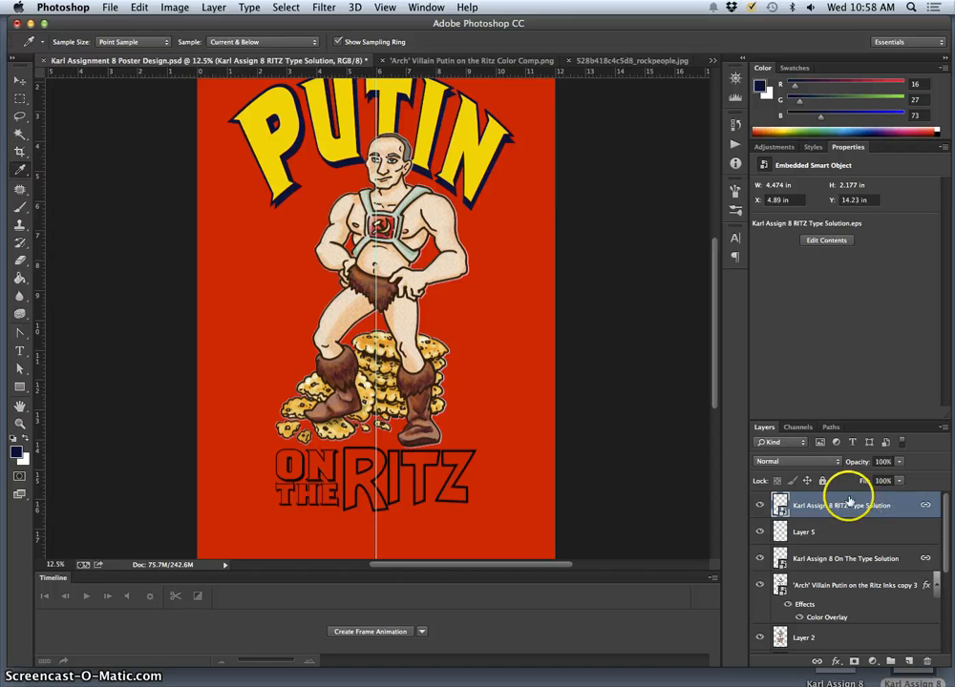
left_click(20, 134)
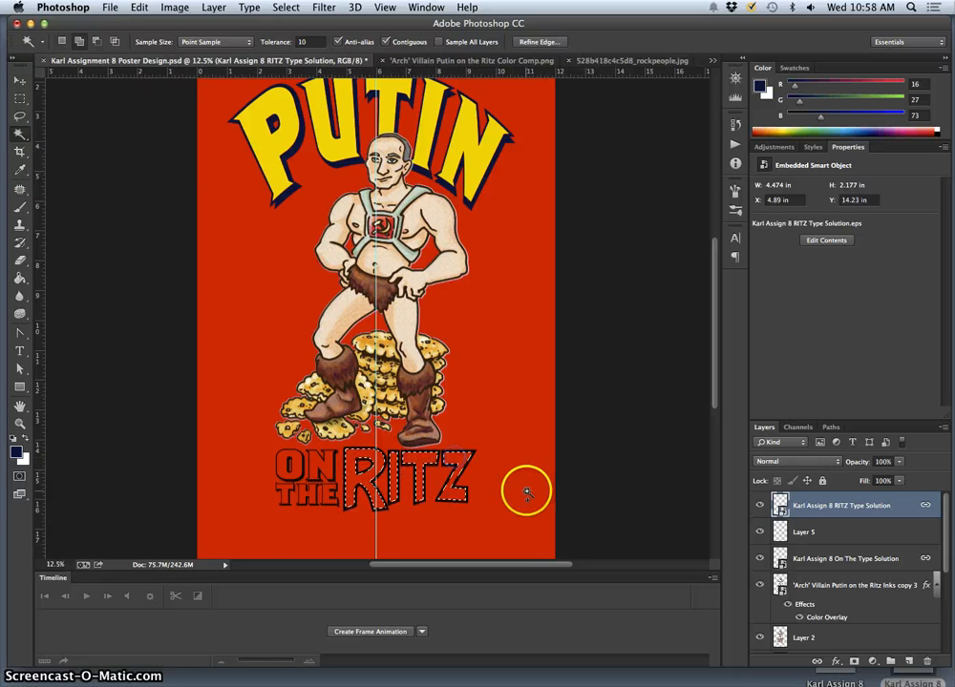
left_click(822, 540)
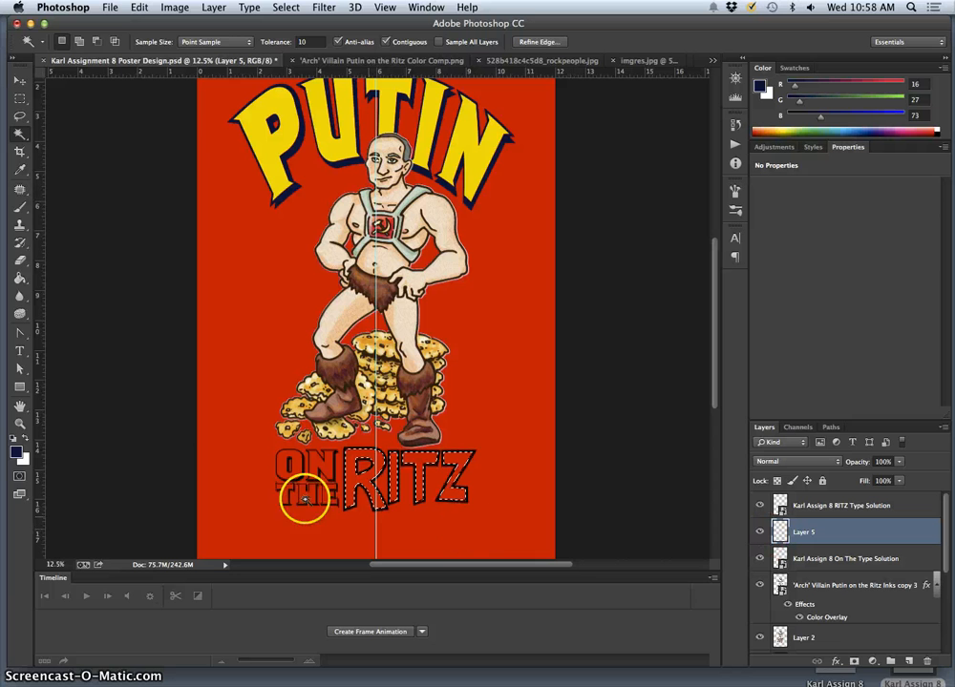
left_click(20, 278)
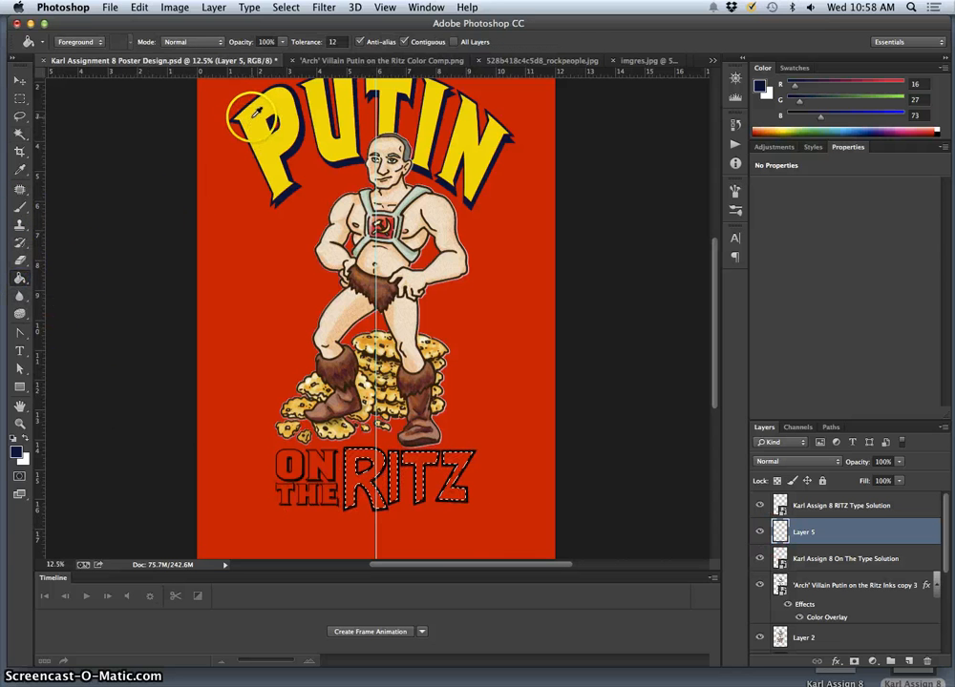
left_click(26, 438)
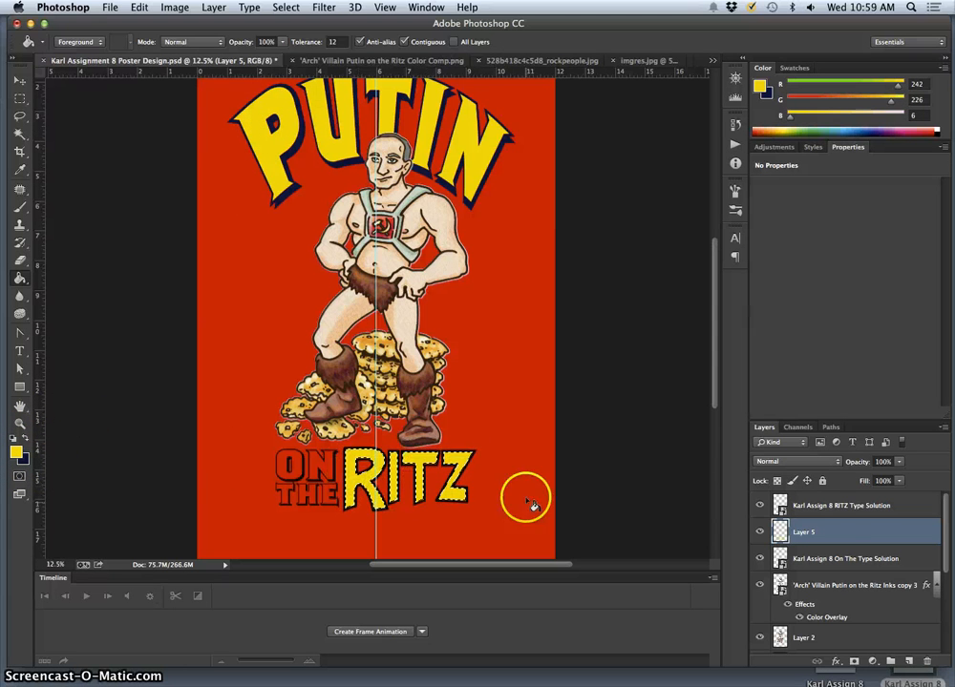
Apply a dark navy Color Overlay (#101b49) to the RITZ type layer, sampling the background color
double_click(906, 512)
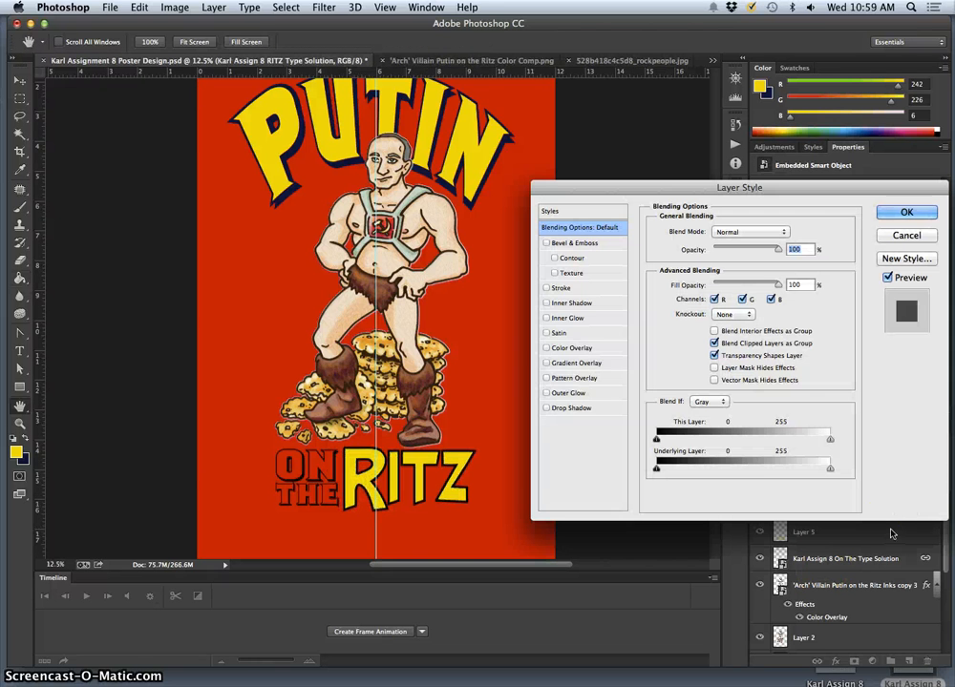
left_click(559, 349)
left_click(788, 232)
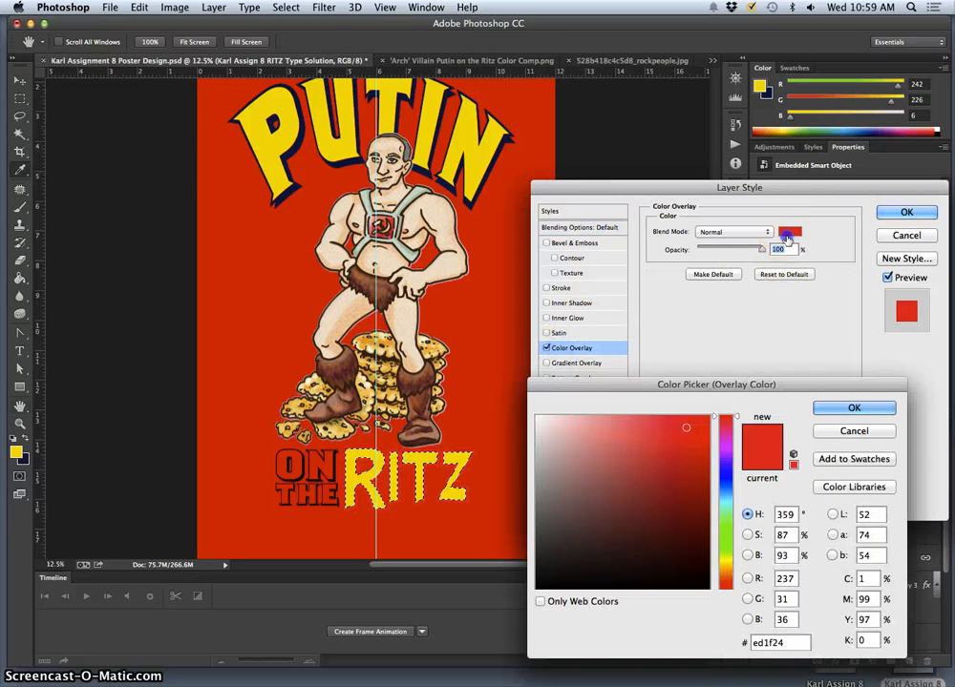
left_click(24, 456)
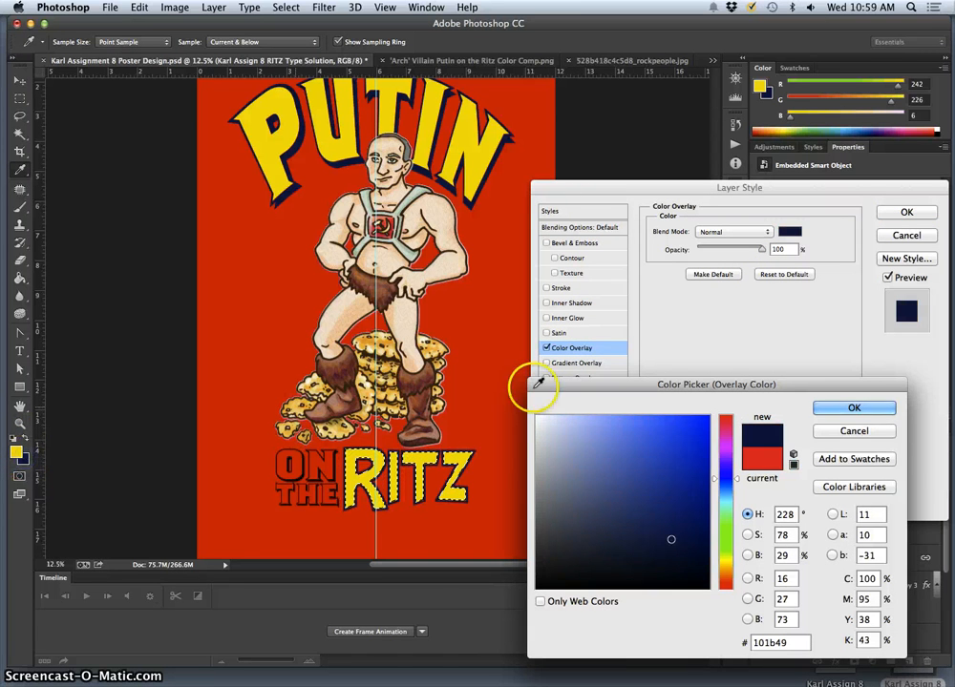
left_click(854, 408)
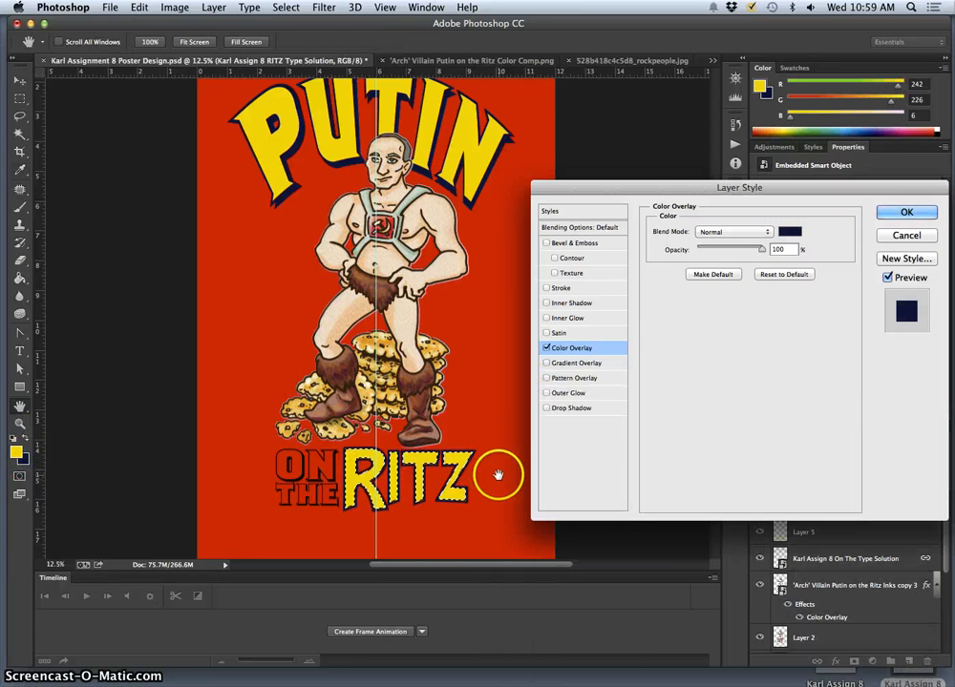
left_click(906, 212)
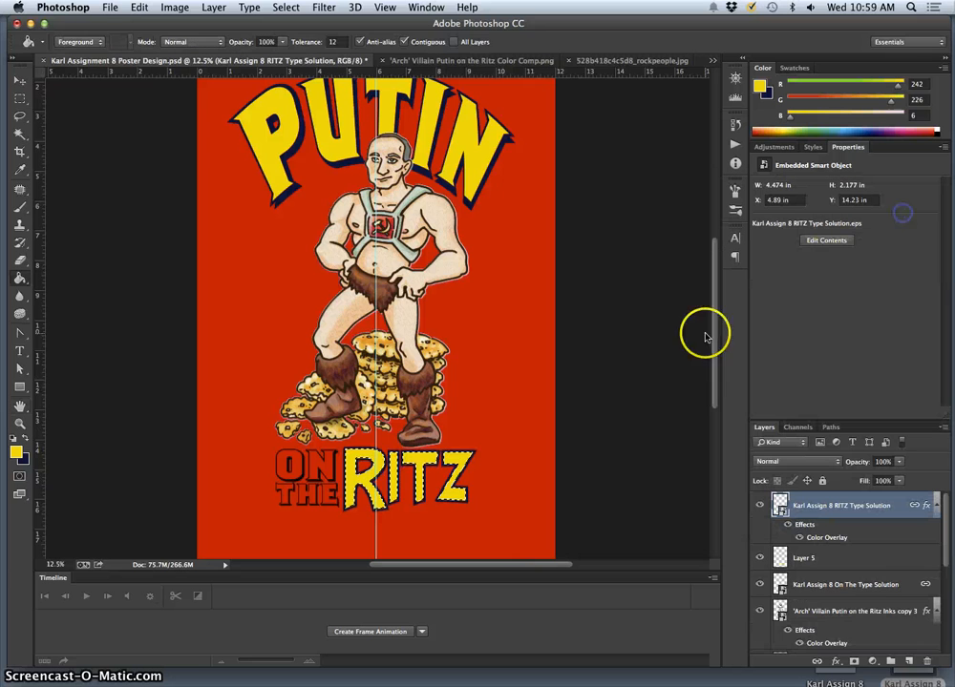
Clear the selection around the RITZ letters and hide the guides to show the whole poster cleanly
left_click(19, 81)
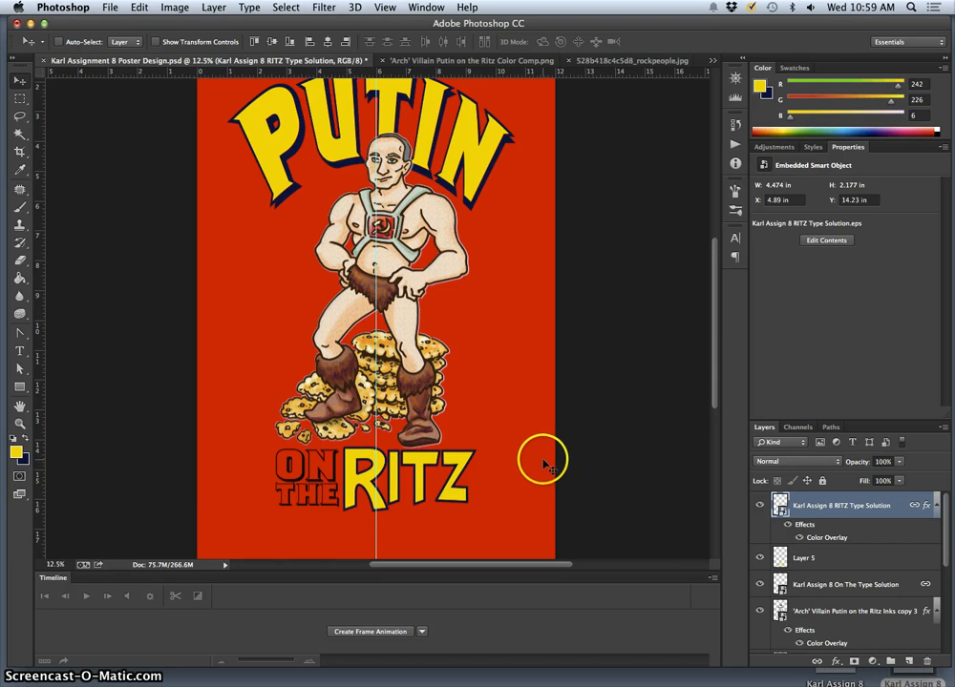
key("super+semicolon")
key("super+minus")
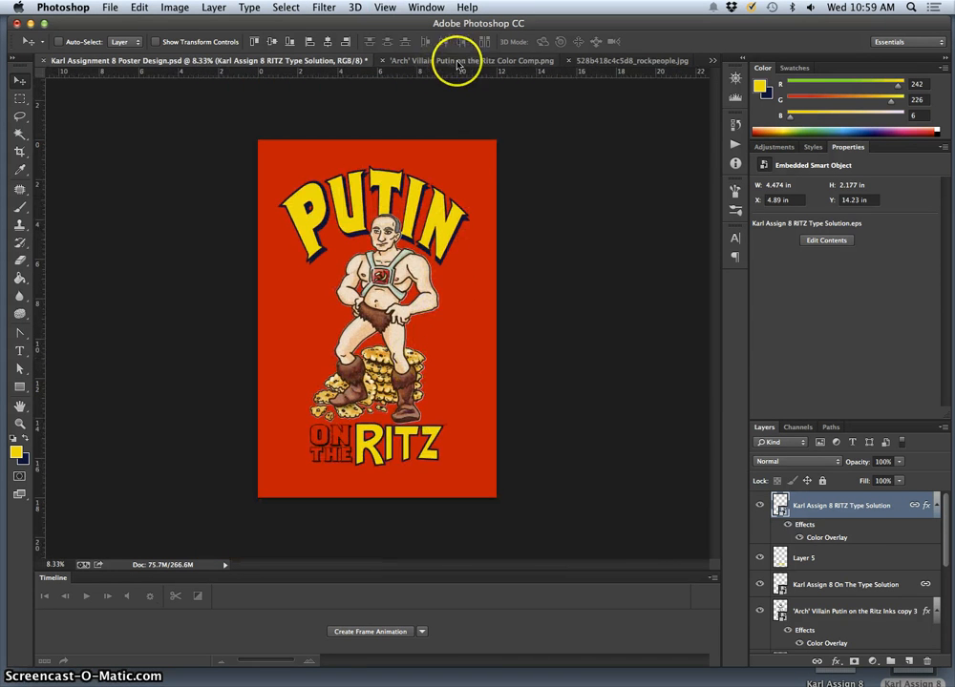
Examine the Masters of the Universe and RITZ logo reference images for lettering colors, and return to the poster design document
left_click(666, 62)
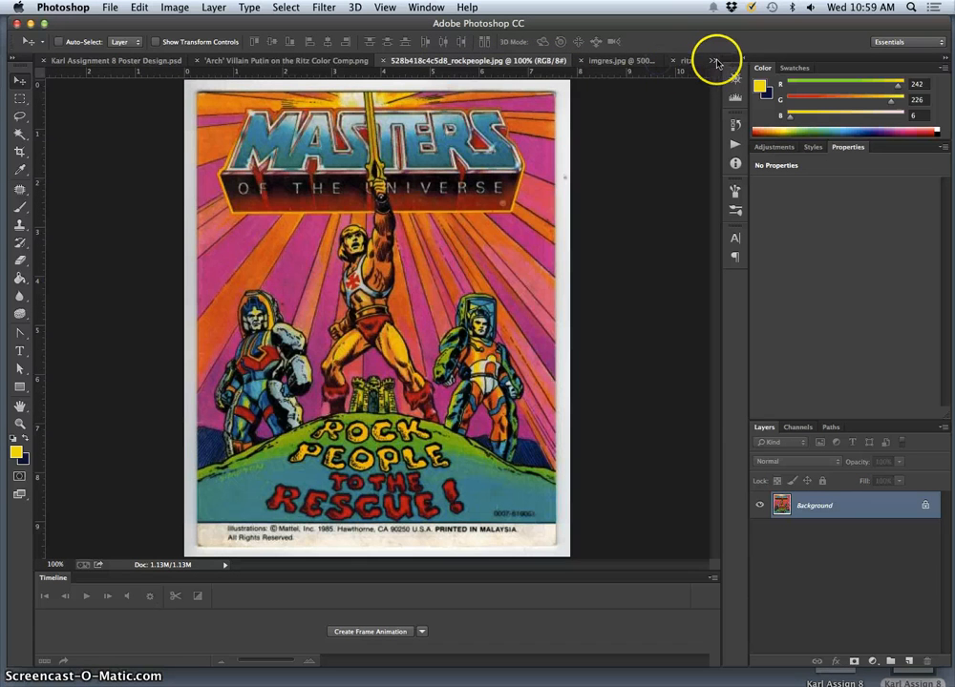
left_click(686, 63)
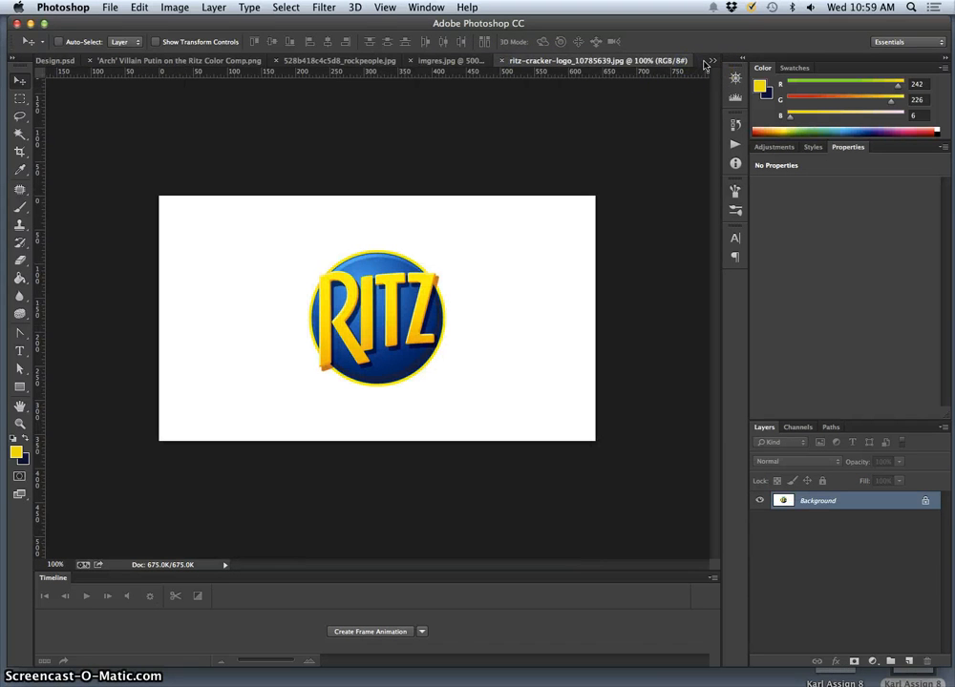
left_click(60, 63)
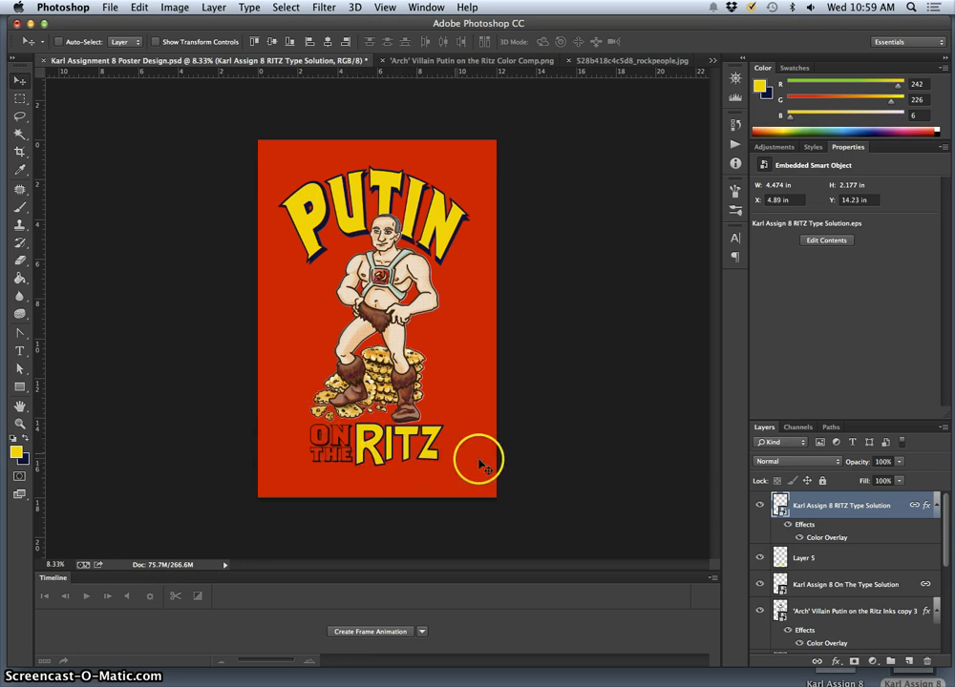
Add a new empty layer and place it directly beneath the On The type layer
left_click(840, 590)
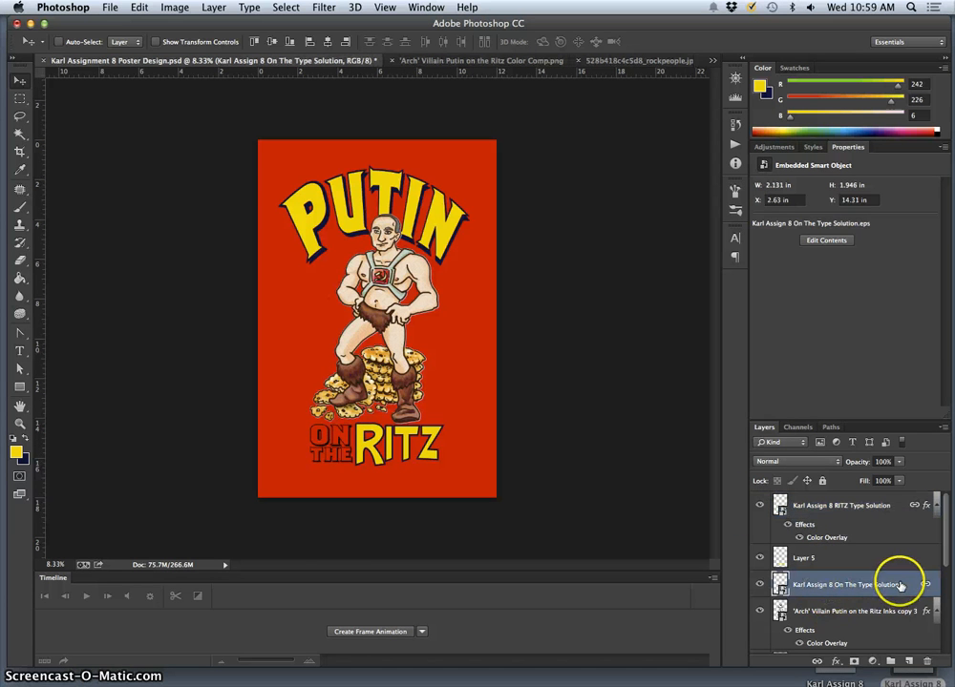
left_click(909, 662)
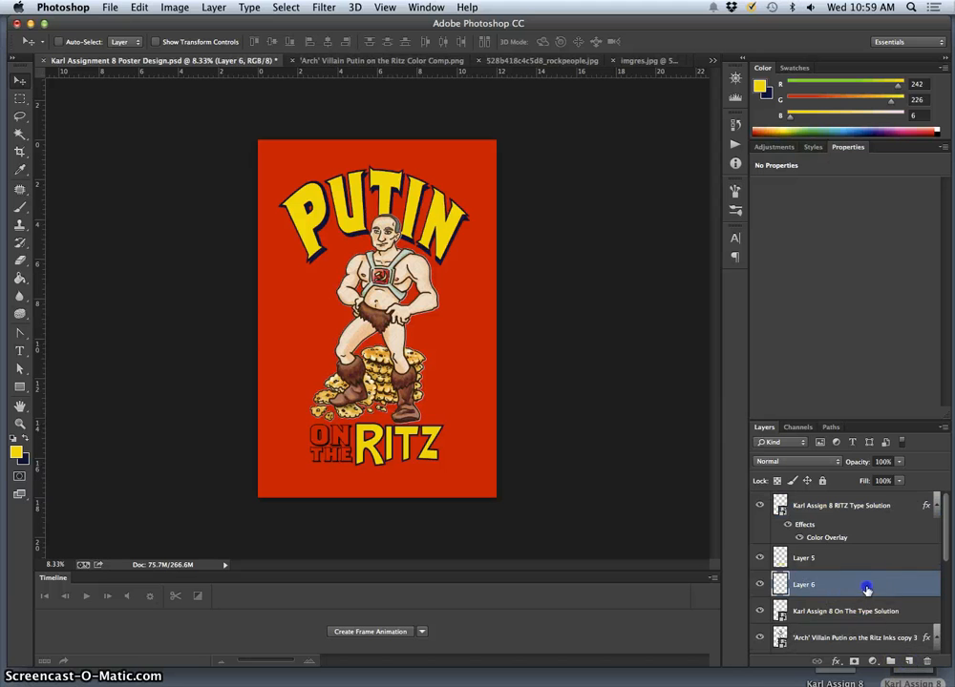
left_click_drag(866, 589, 858, 616)
left_click(761, 585)
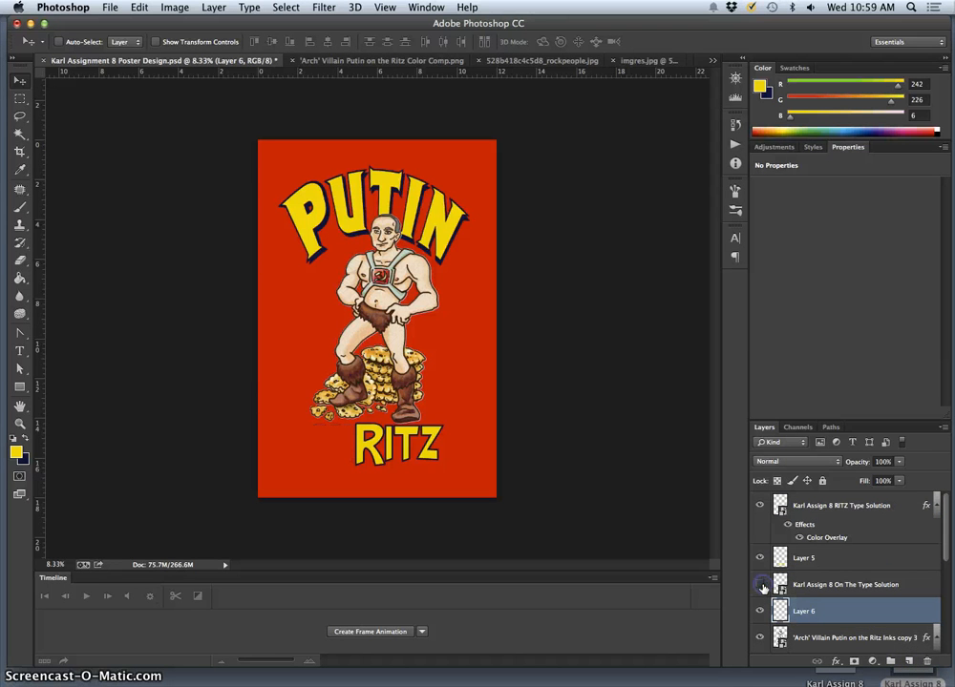
Make dark navy the foreground color and select the interiors of the ON THE letters with the Magic Wand
left_click(25, 438)
left_click(19, 135)
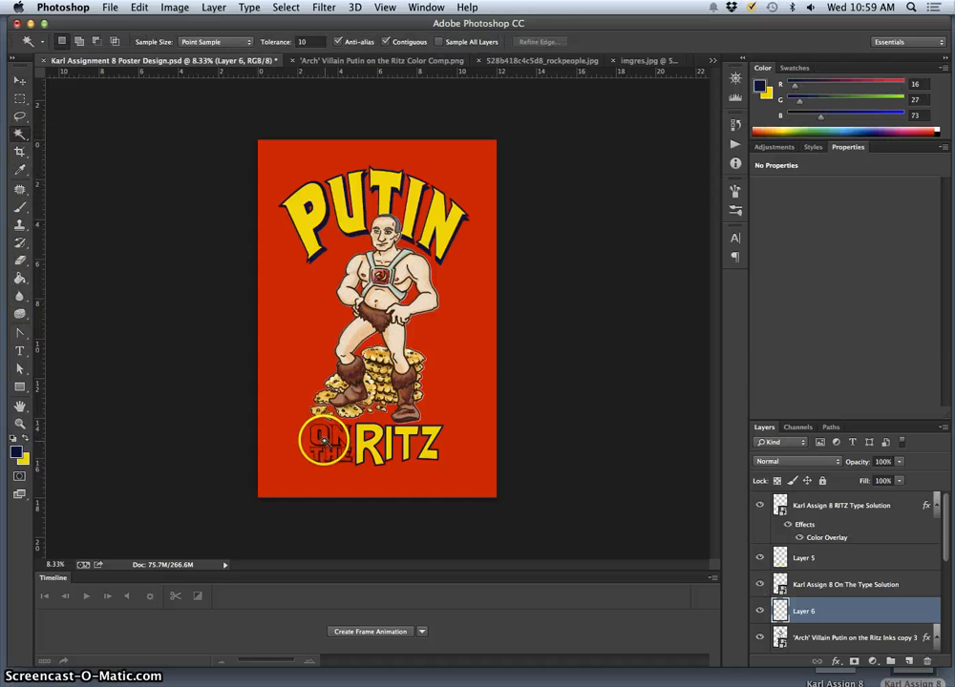
key("super+equal")
key("super+equal")
key("super+equal")
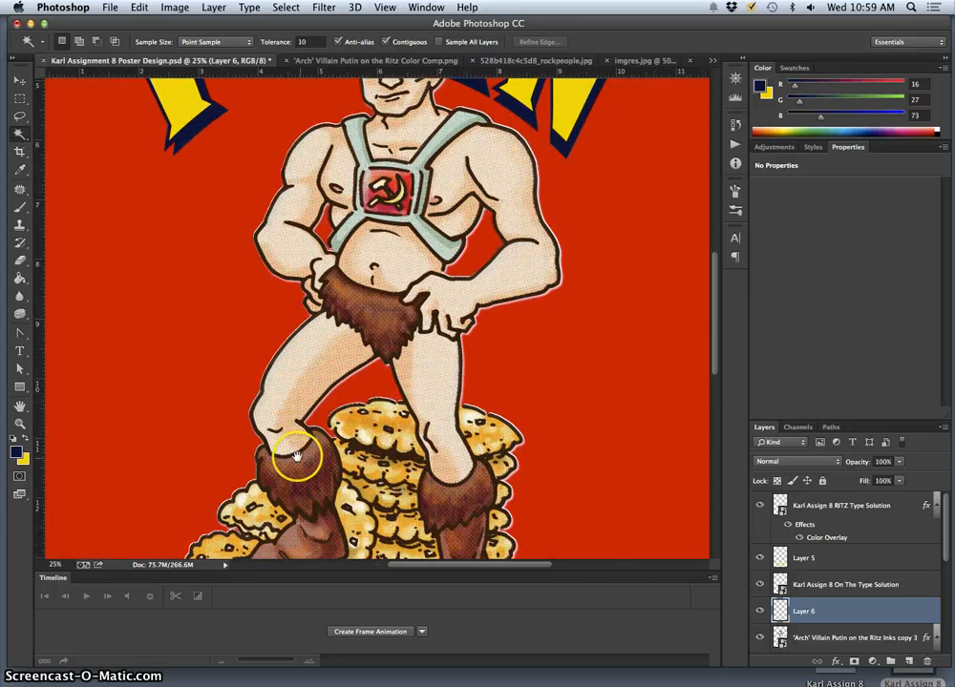
scroll(325, 274, "down", 5)
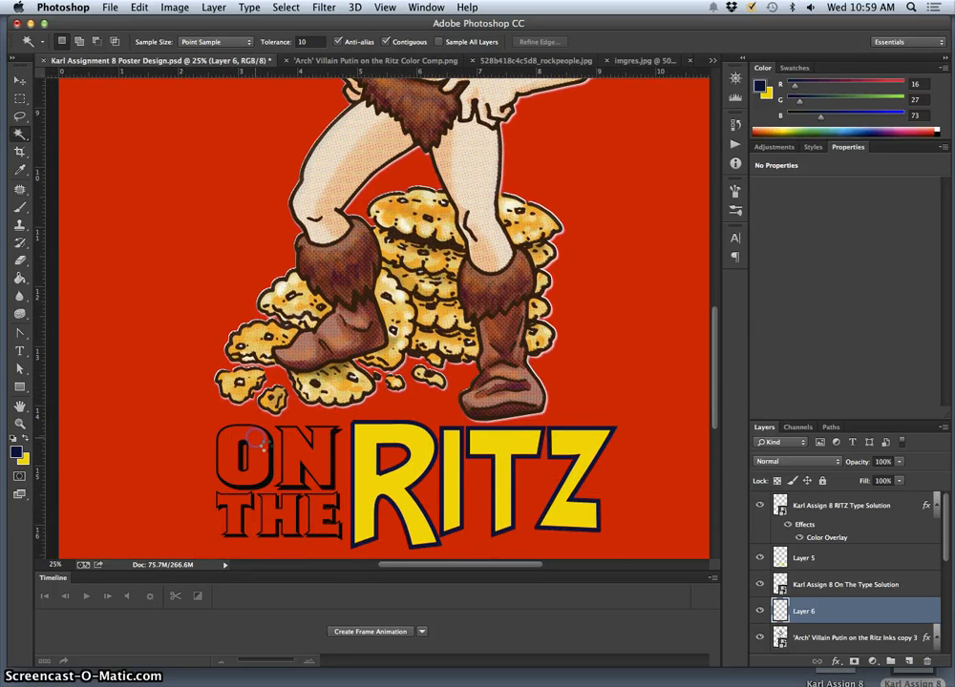
left_click(804, 586)
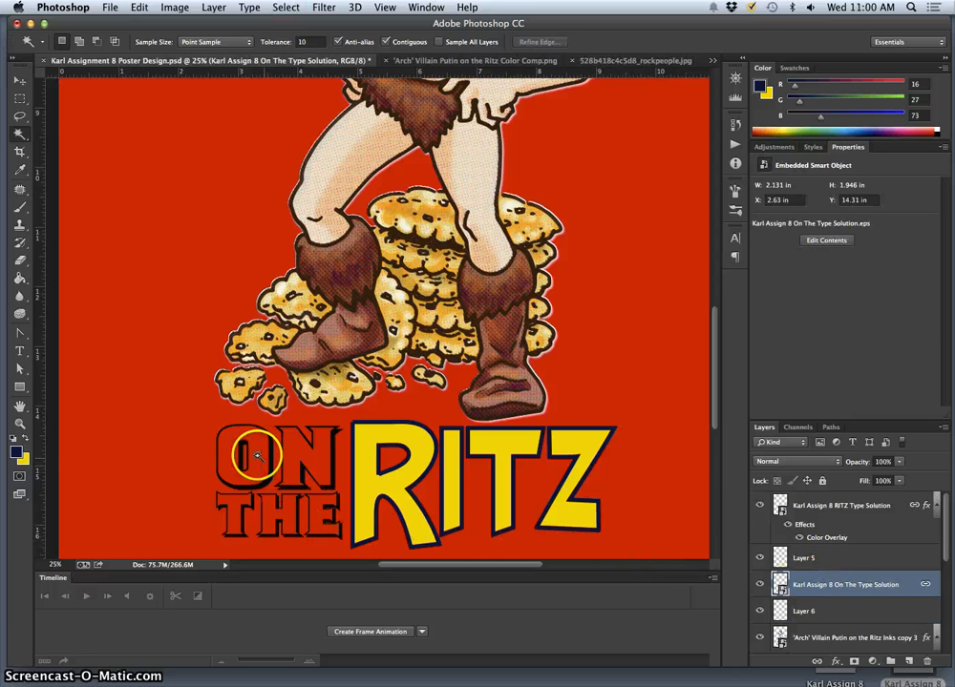
left_click(250, 449)
left_click(298, 445, "shift")
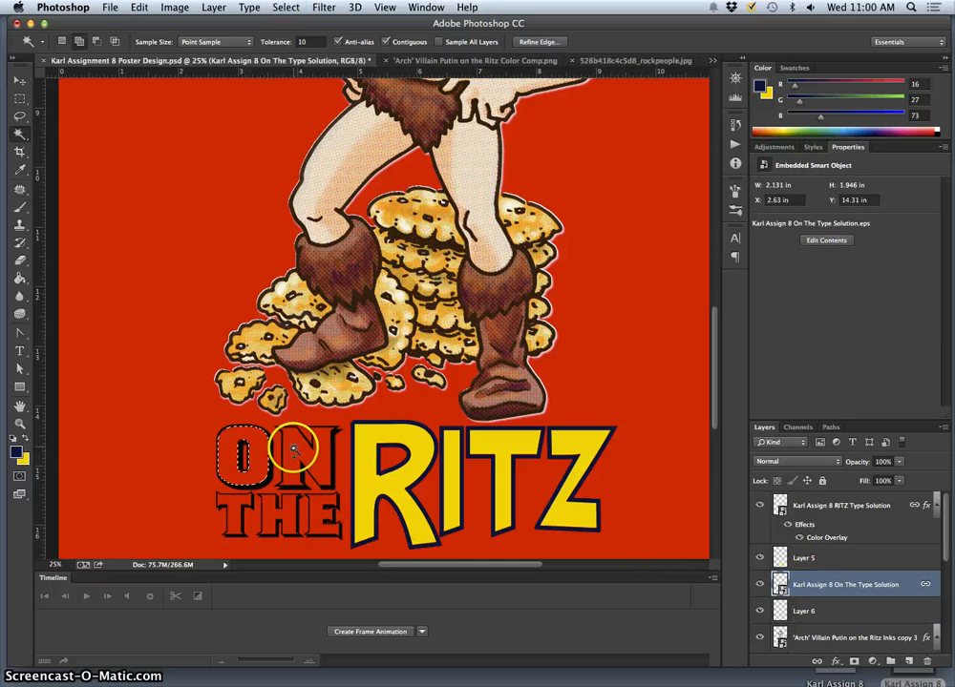
left_click(250, 511, "shift")
left_click(283, 513, "shift")
left_click(311, 511, "shift")
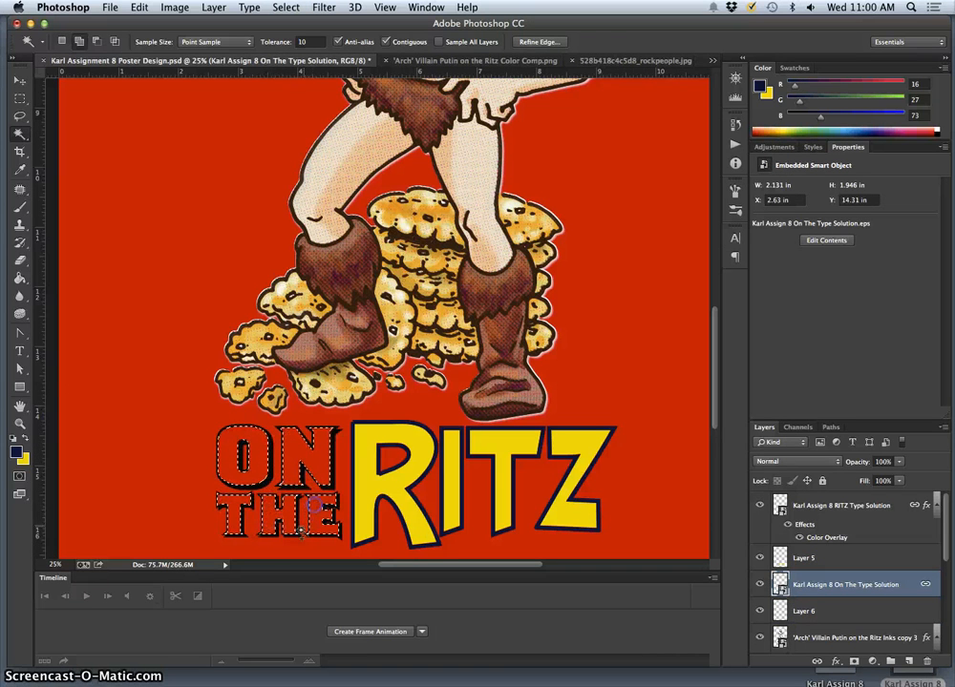
Fill the selected ON THE letter interiors with dark navy on Layer 6 and clear the selection
left_click(19, 277)
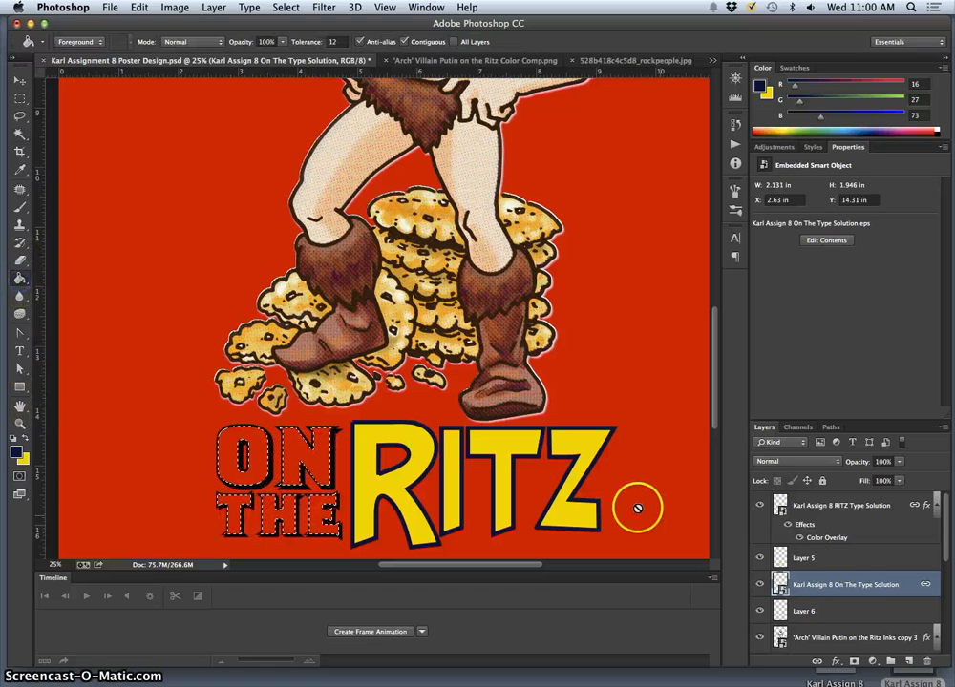
left_click(811, 611)
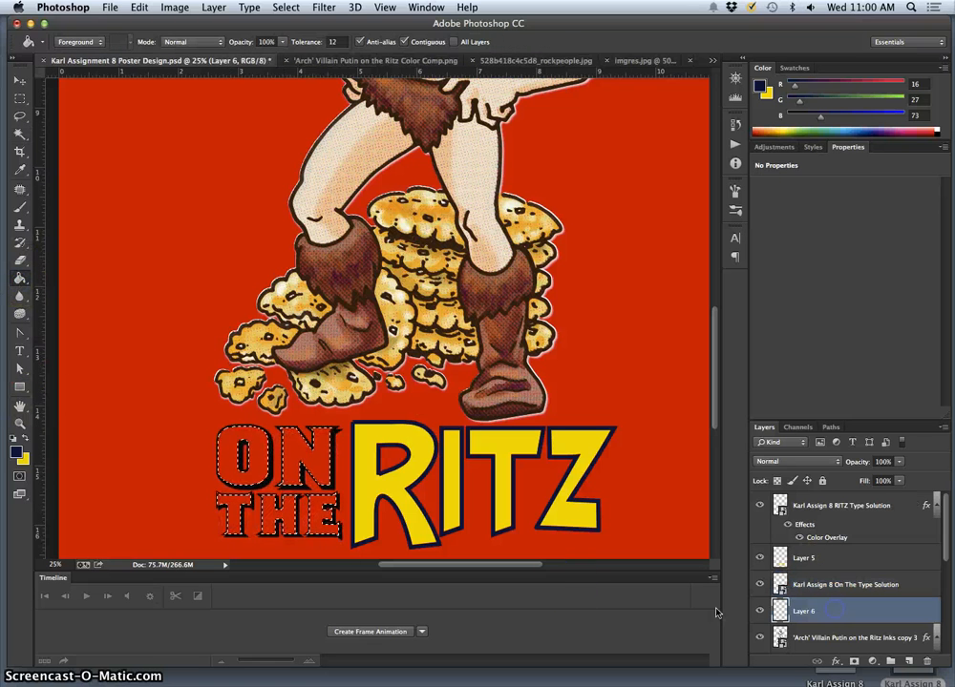
left_click(231, 445)
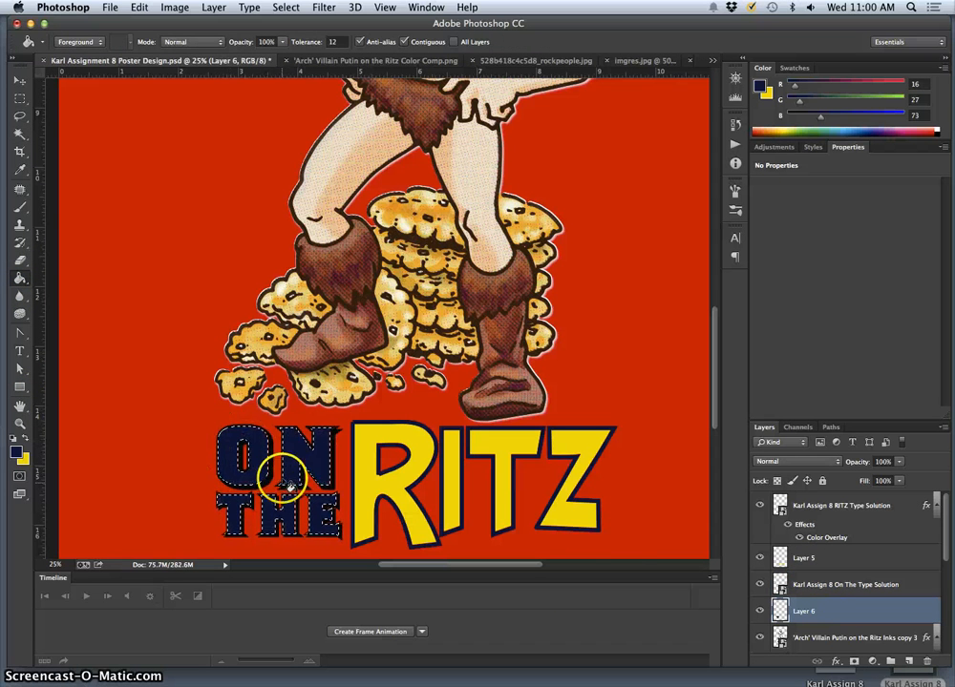
double_click(826, 584)
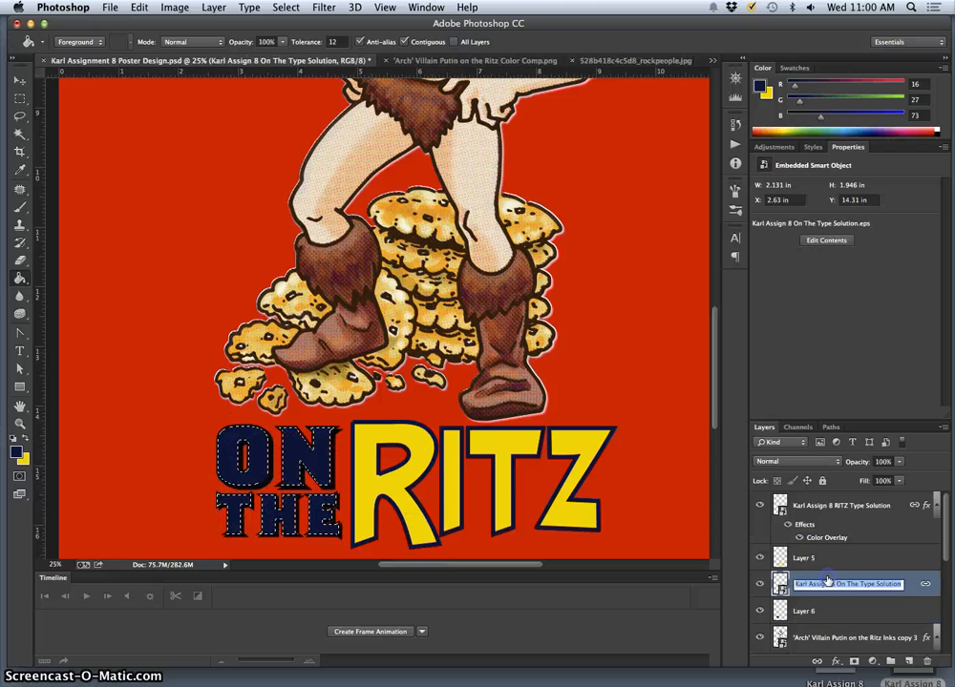
left_click(868, 592)
key("super+d")
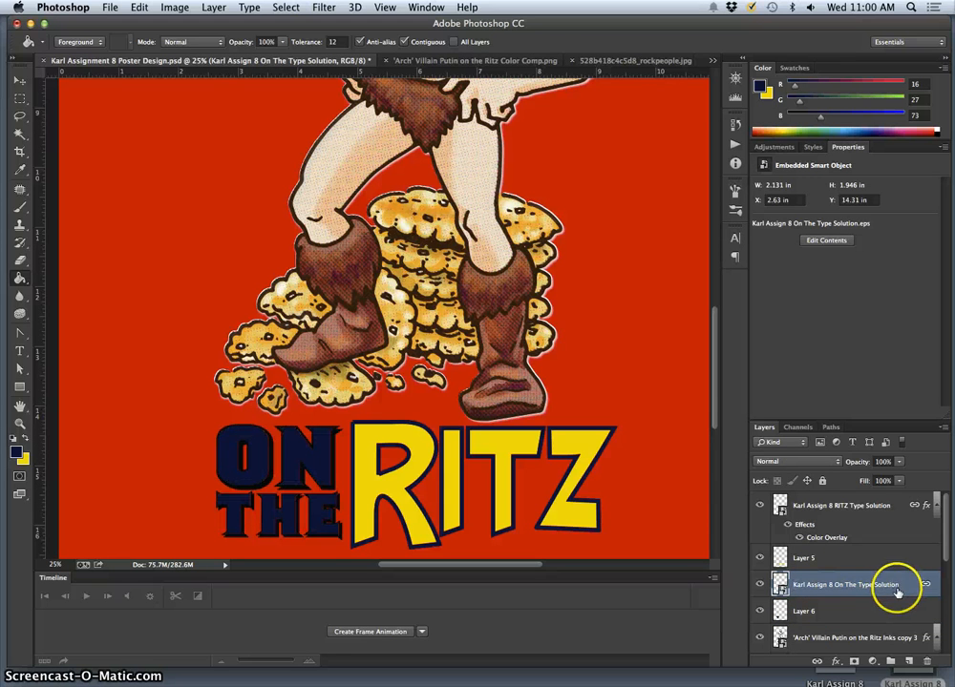
Apply a yellow Color Overlay (#f2e206) to the On The type layer, sampling the background color
double_click(901, 595)
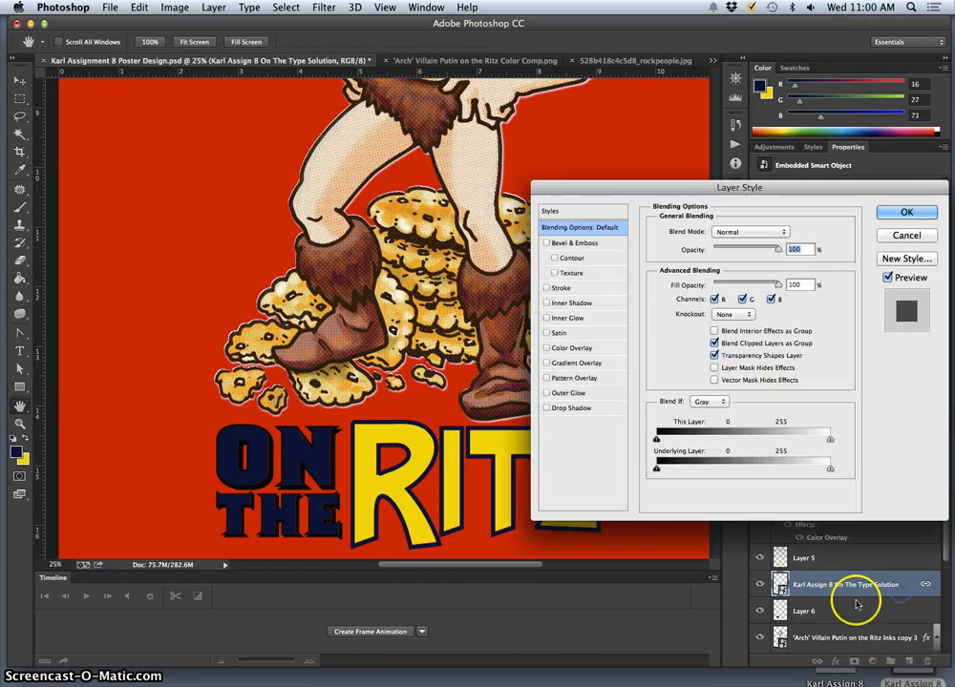
left_click(546, 350)
left_click(789, 231)
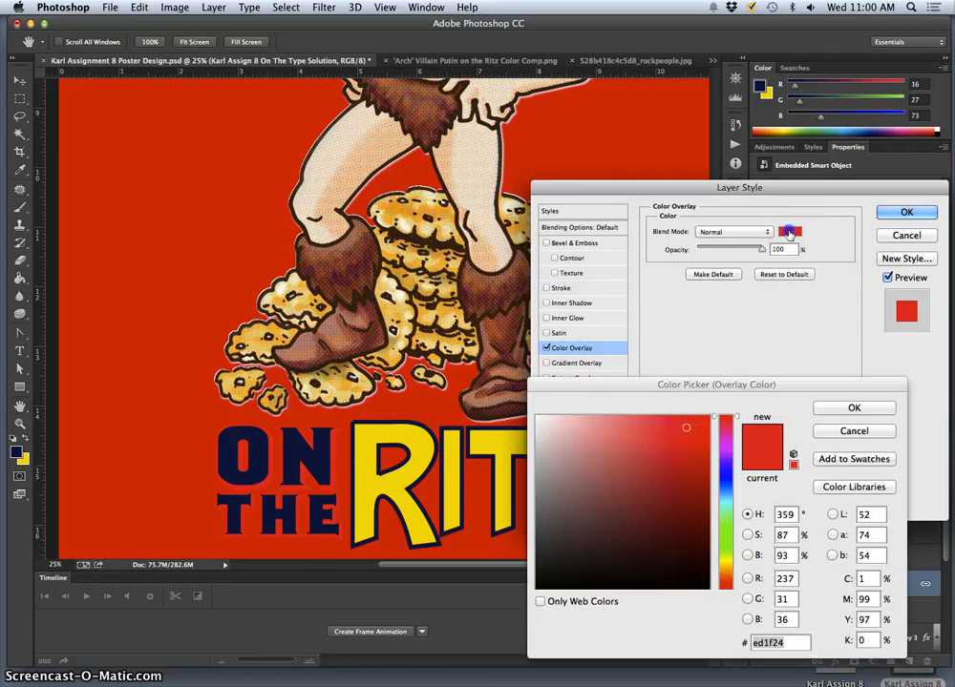
left_click(22, 459)
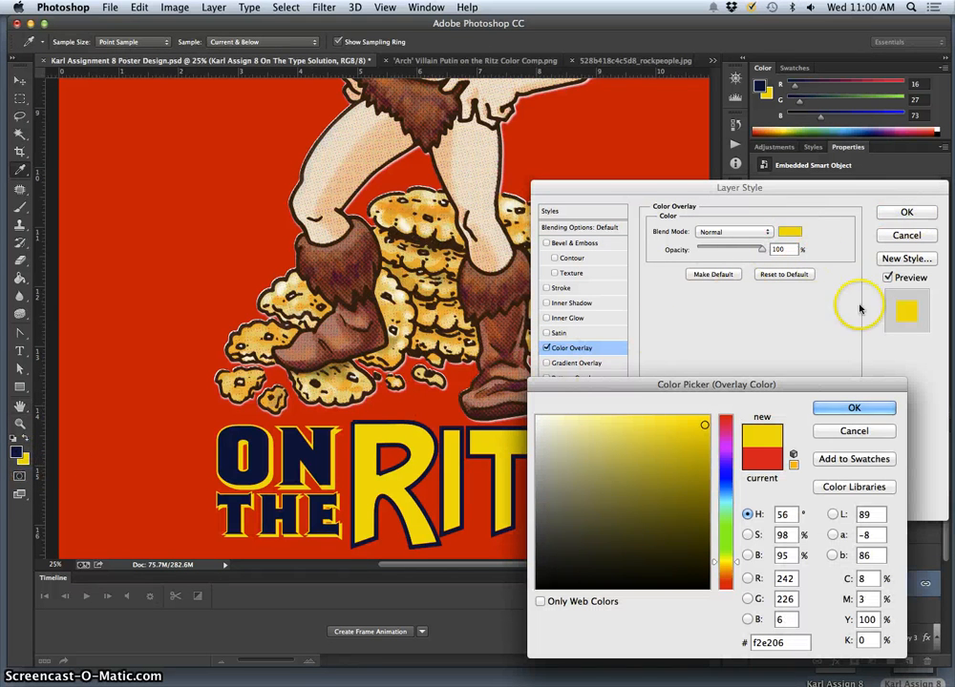
left_click(853, 408)
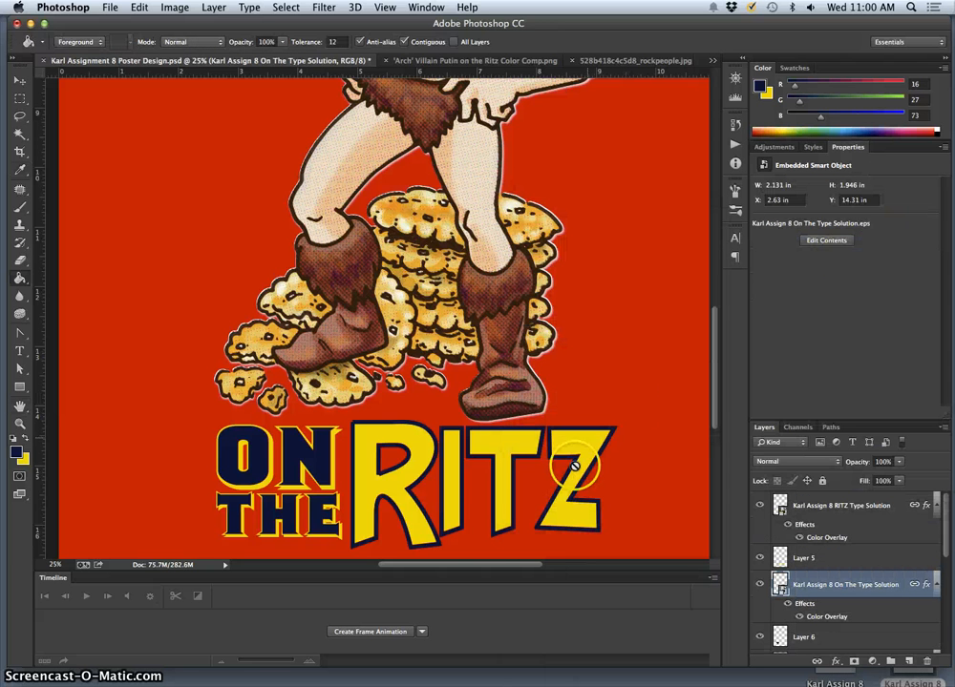
Review the whole poster to check the colored PUTIN and ON THE RITZ lettering together
key("super+minus")
key("super+minus")
key("super+minus")
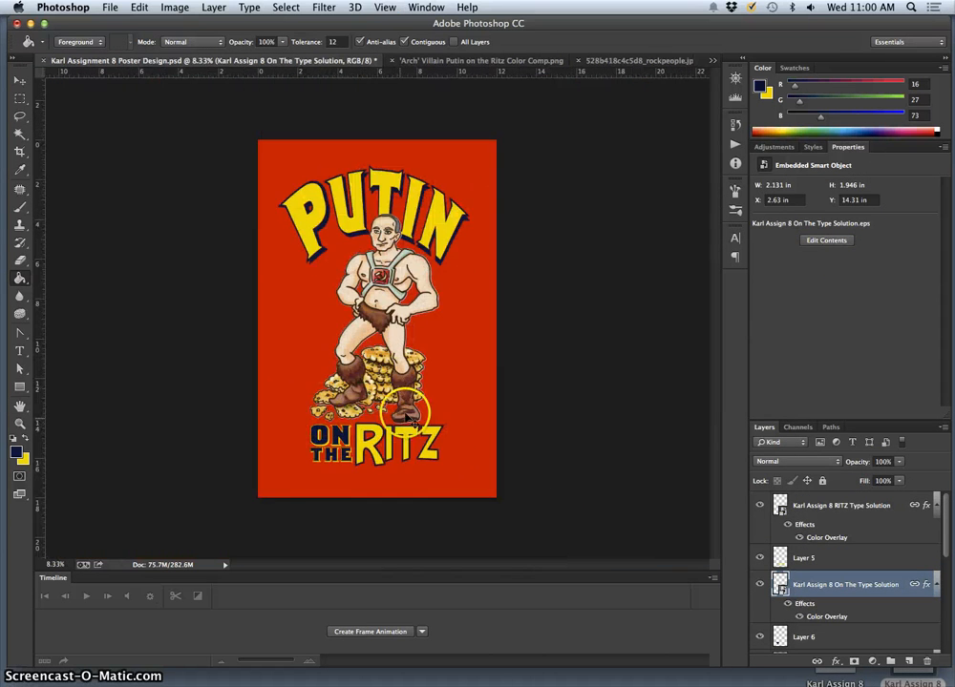
key("super+plus")
key("super+minus")
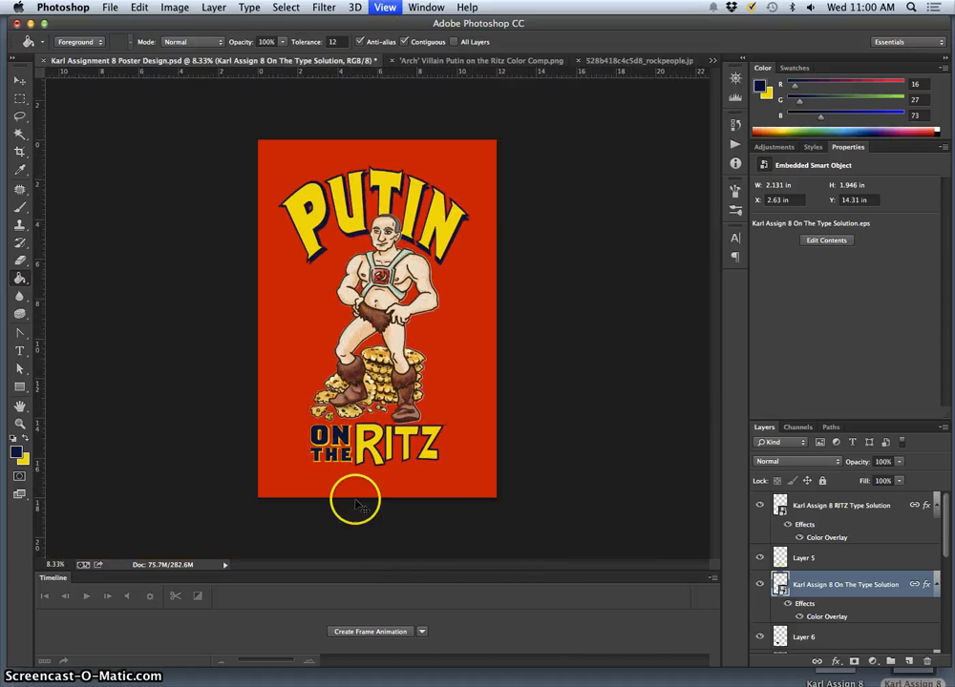
key("super+plus")
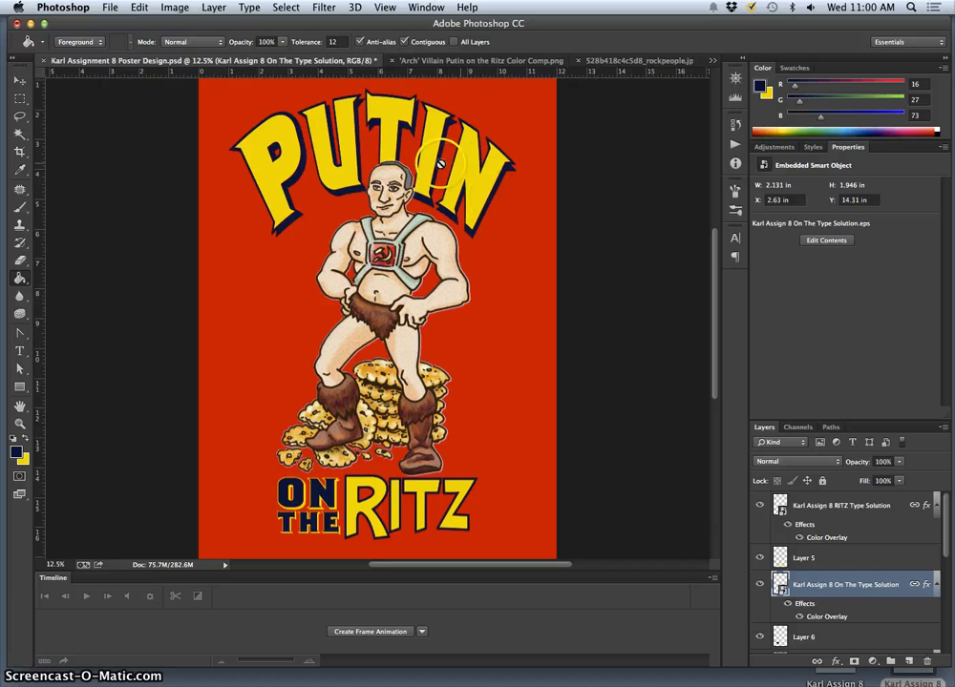
key("super+z")
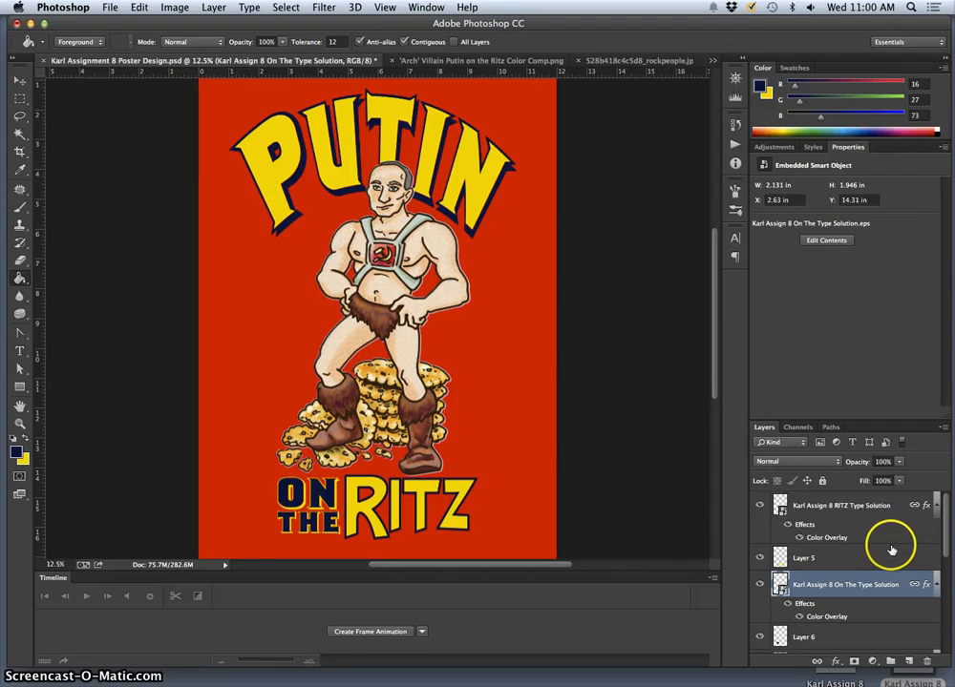
Place the rainbow type solution EPS file from the desktop into the poster document
key("F11")
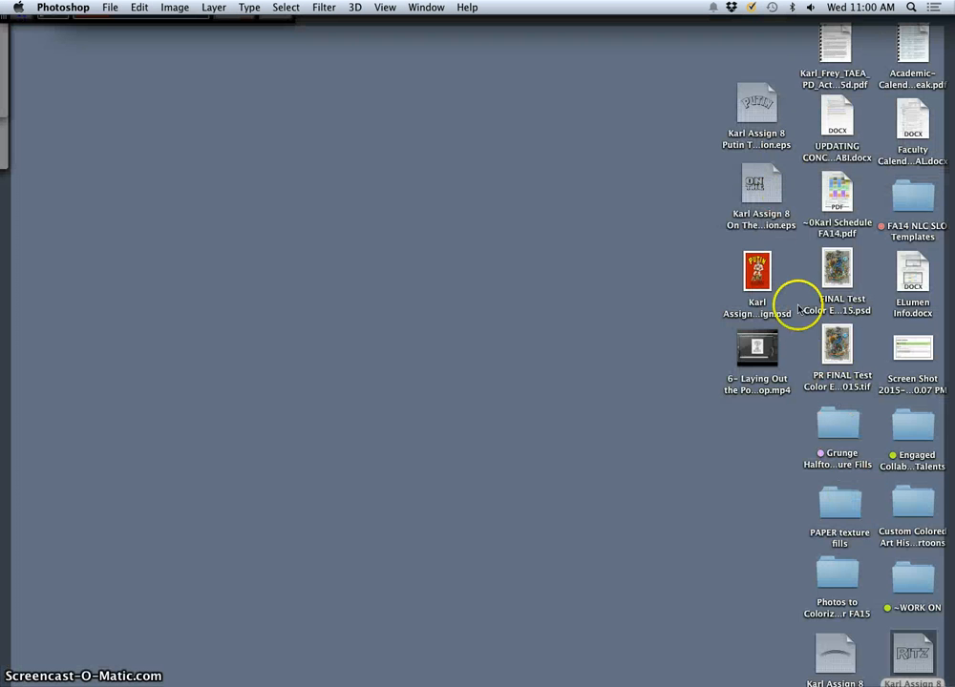
left_click_drag(834, 645, 409, 203)
key("F11")
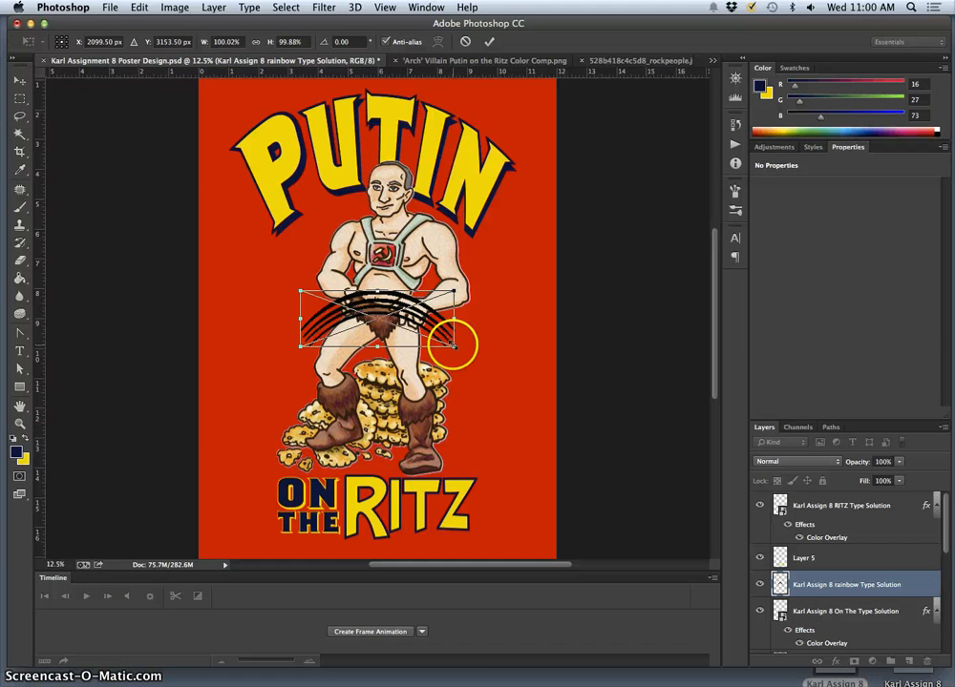
Enlarge the placed rainbow stripes to about 179% and move them over the PUTIN lettering
left_click_drag(464, 354, 503, 380)
left_click_drag(408, 285, 397, 123)
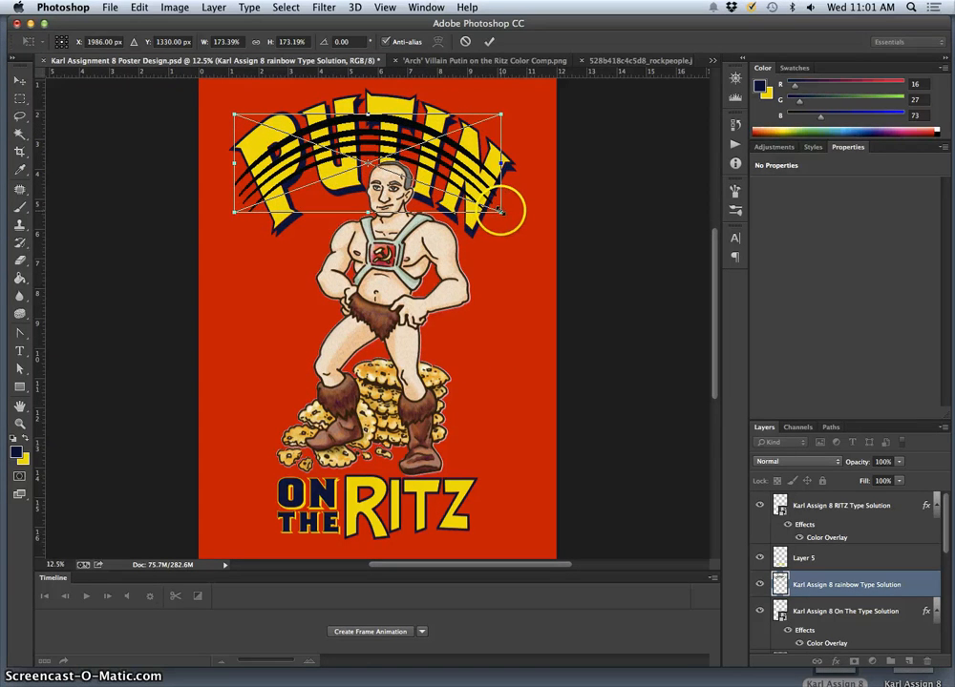
left_click_drag(501, 212, 510, 217)
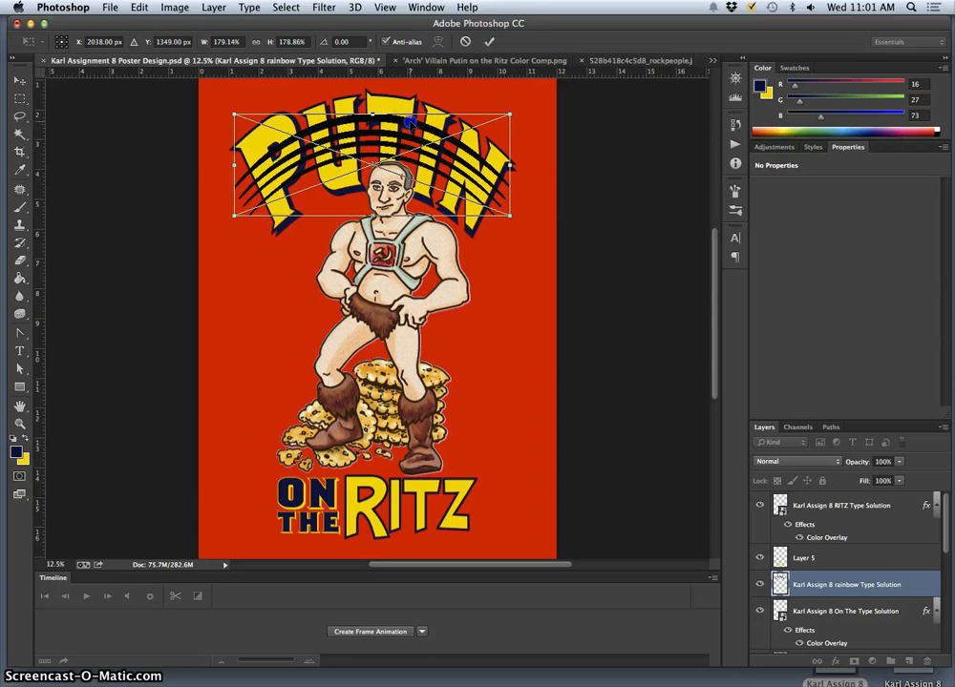
left_click_drag(409, 121, 403, 119)
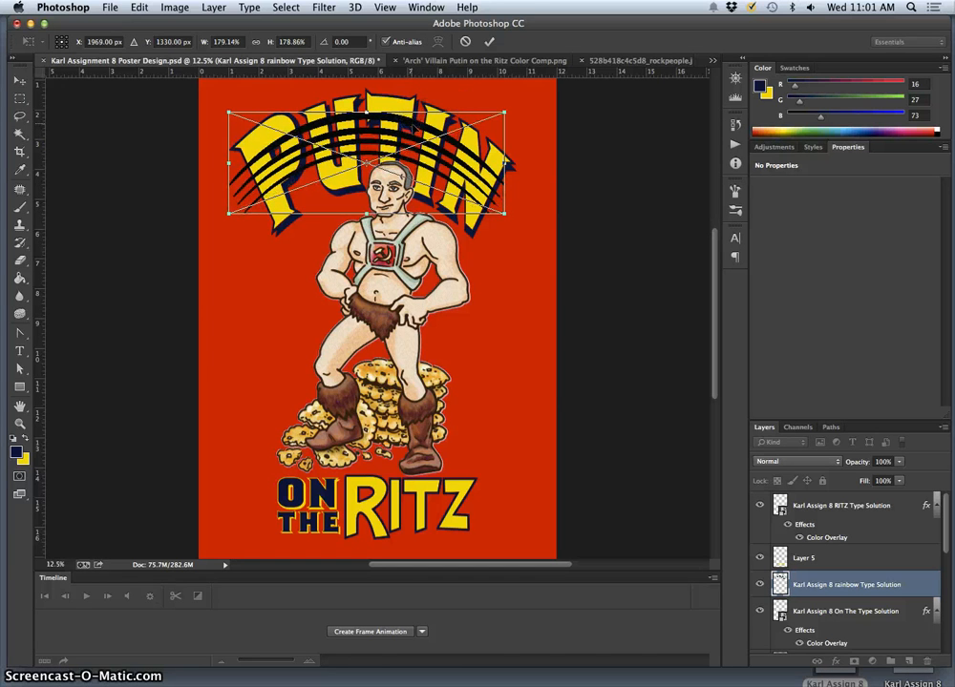
Nudge the rainbow stripes into alignment with the PUTIN arch, at about X 2041 px and Y 1322 px
key("Right")
key("Right")
key("Right")
key("Right")
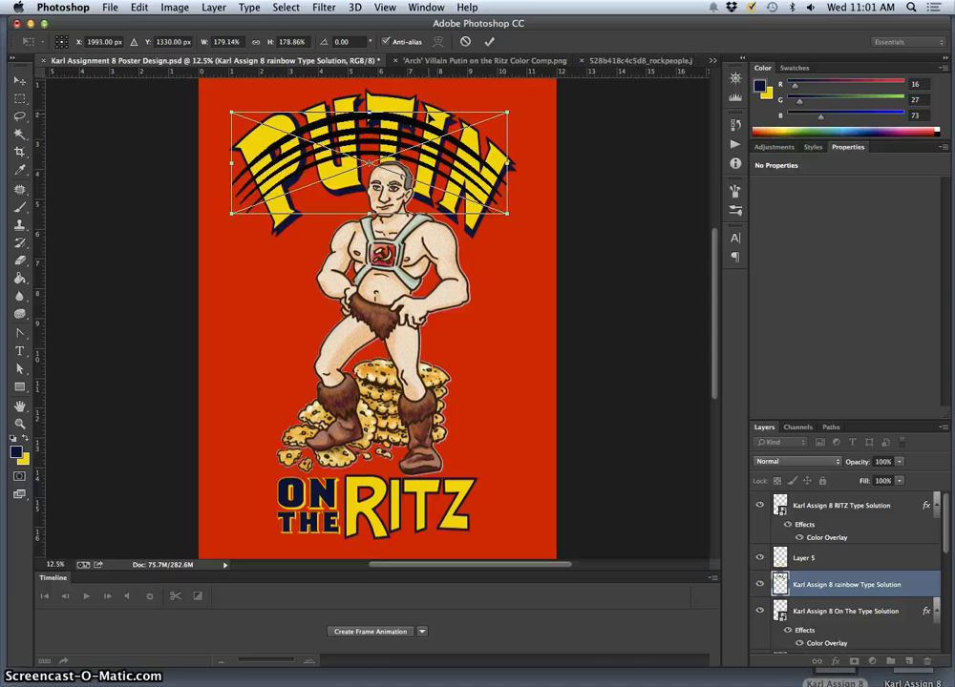
key("Down")
key("Right")
key("Right")
key("Up")
key("Up")
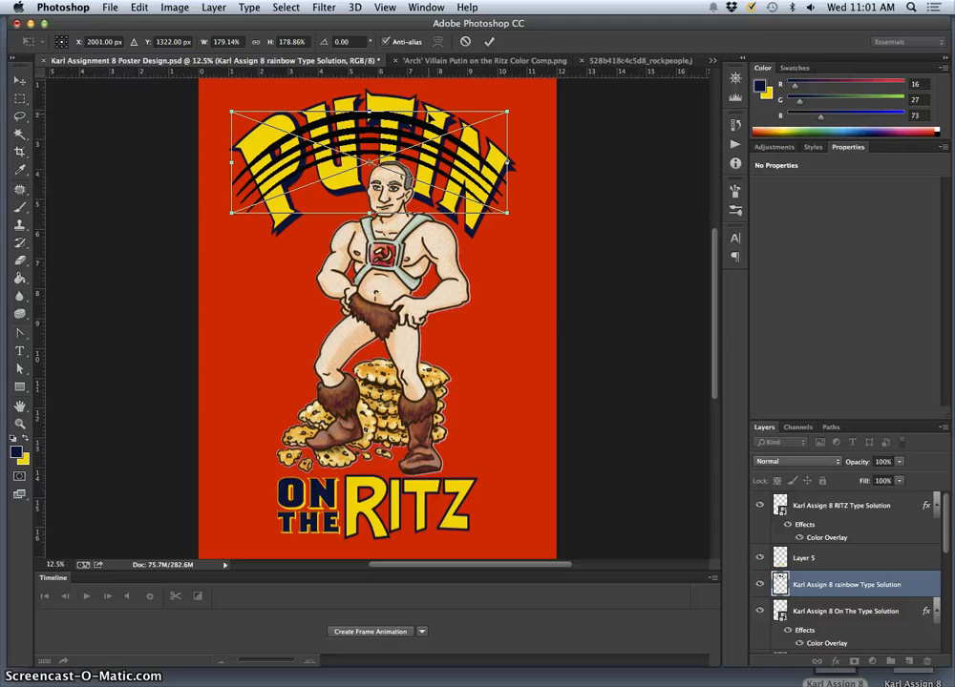
key("Right")
key("Right")
key("Right")
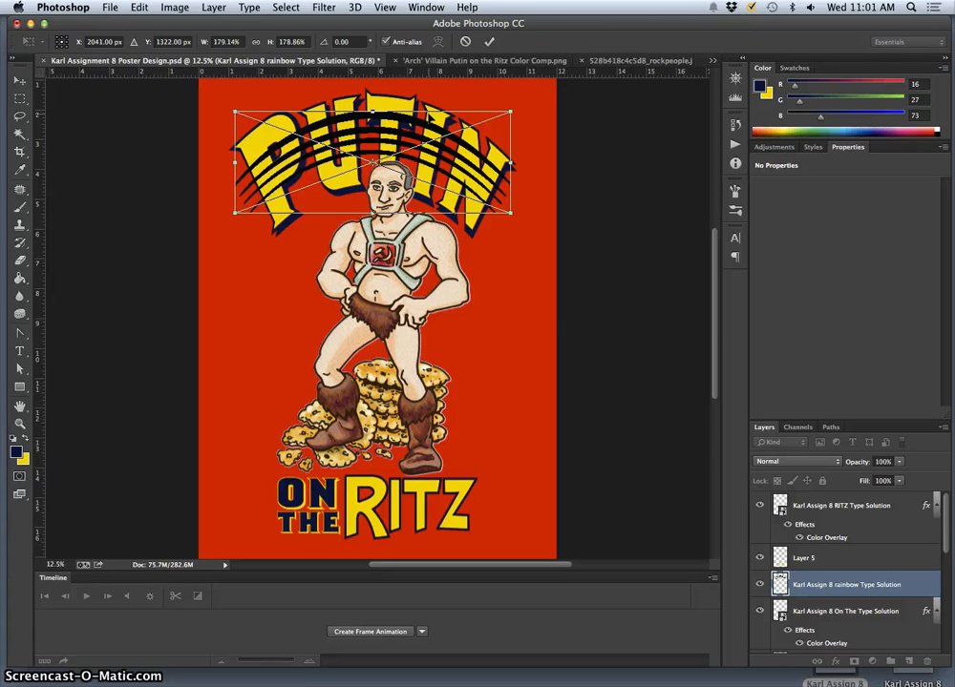
key("Left")
Widen the rainbow stripes to about 187%, nudge them horizontally into place over the PUTIN arch, and commit the transform
left_click_drag(514, 165, 515, 163)
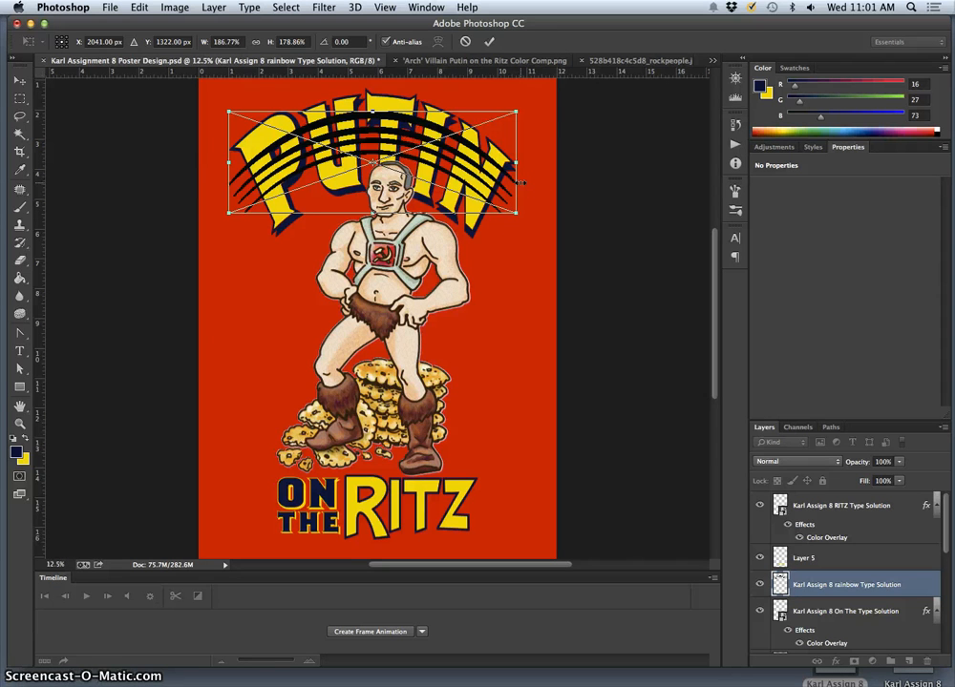
key("Right")
key("Right")
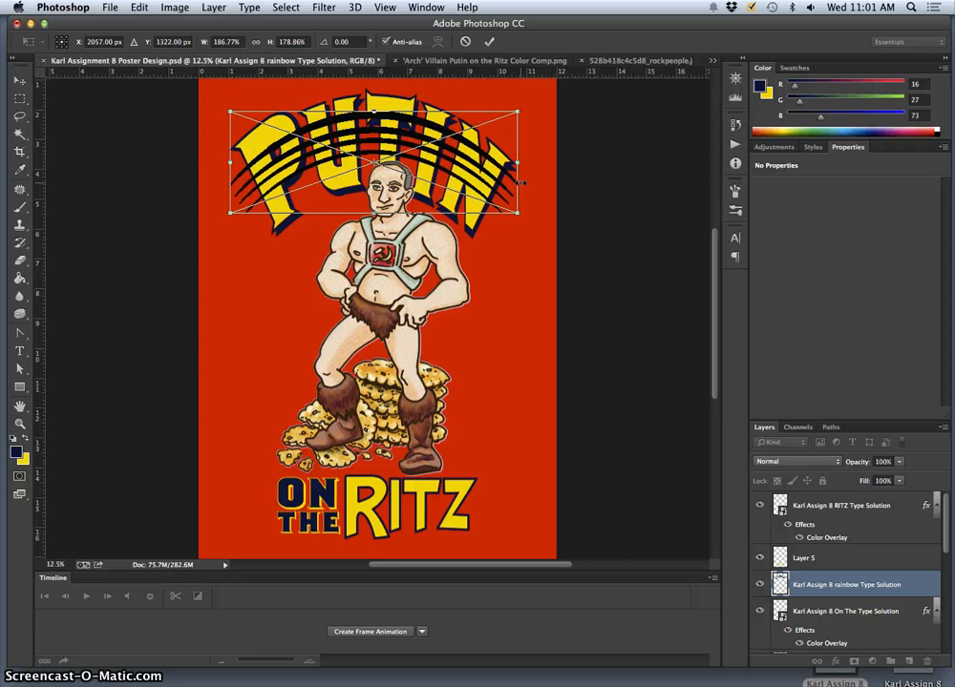
key("Left")
key("Return")
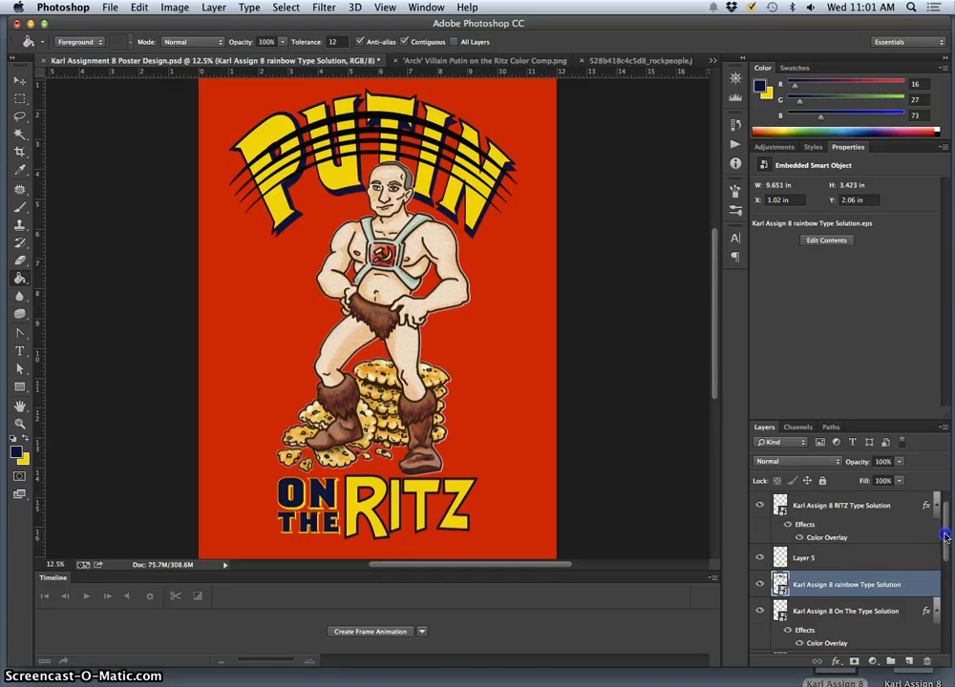
Move the rainbow type layer directly below Layer 4 and give it a dark navy color overlay, #101b49
left_click_drag(945, 538, 891, 625)
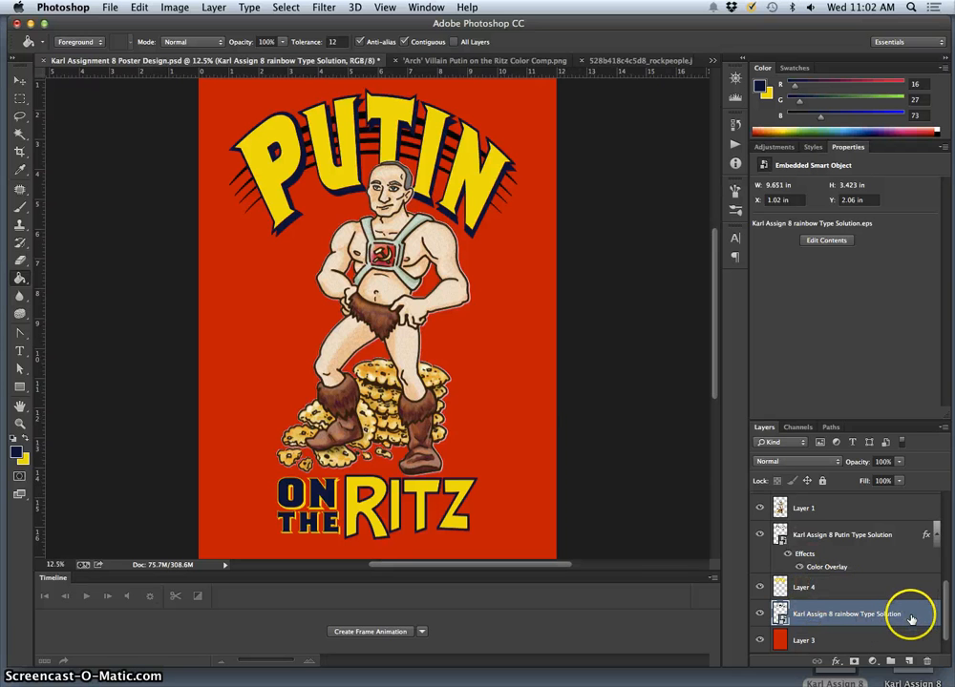
left_click(912, 615)
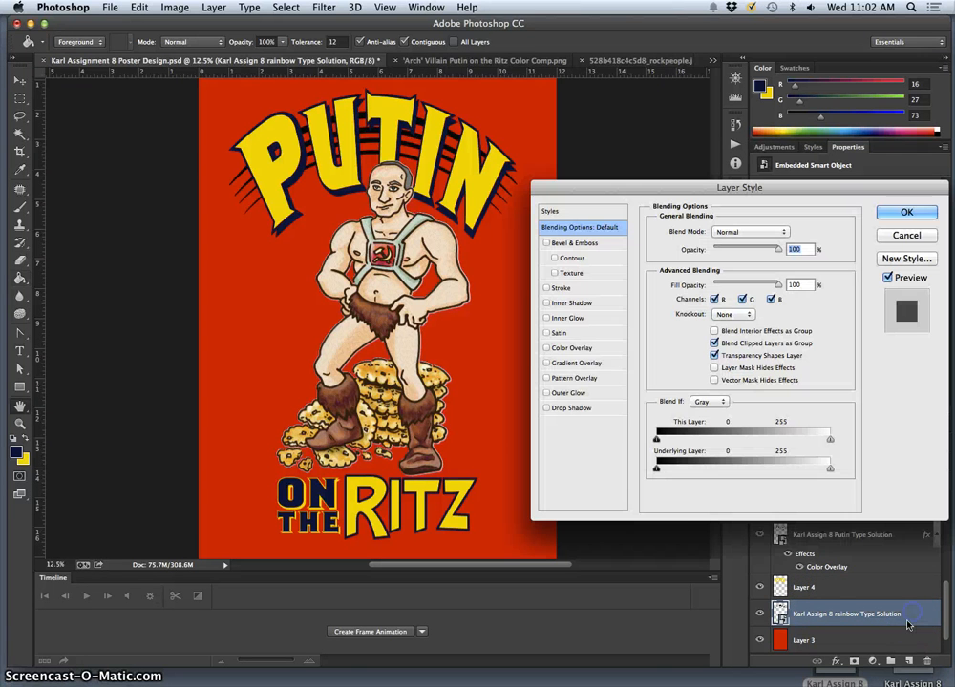
left_click(548, 349)
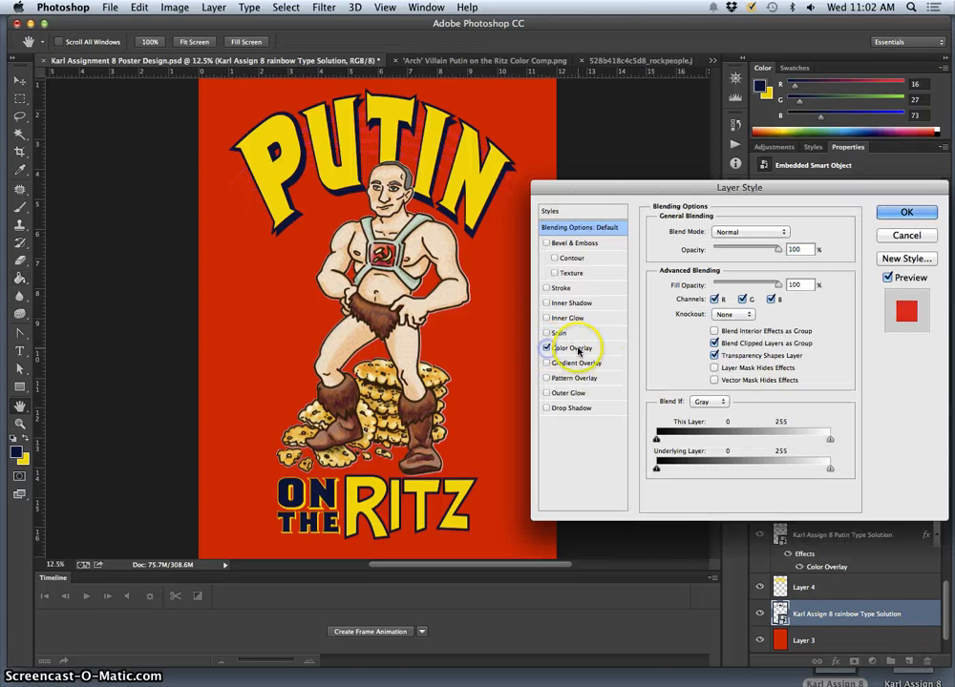
left_click(789, 233)
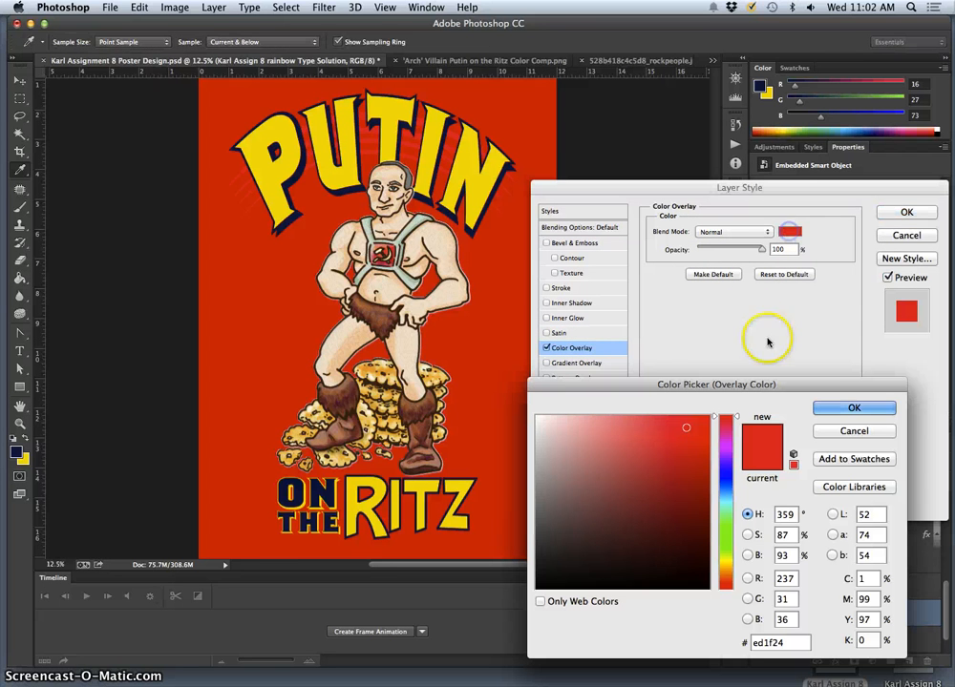
left_click(724, 499)
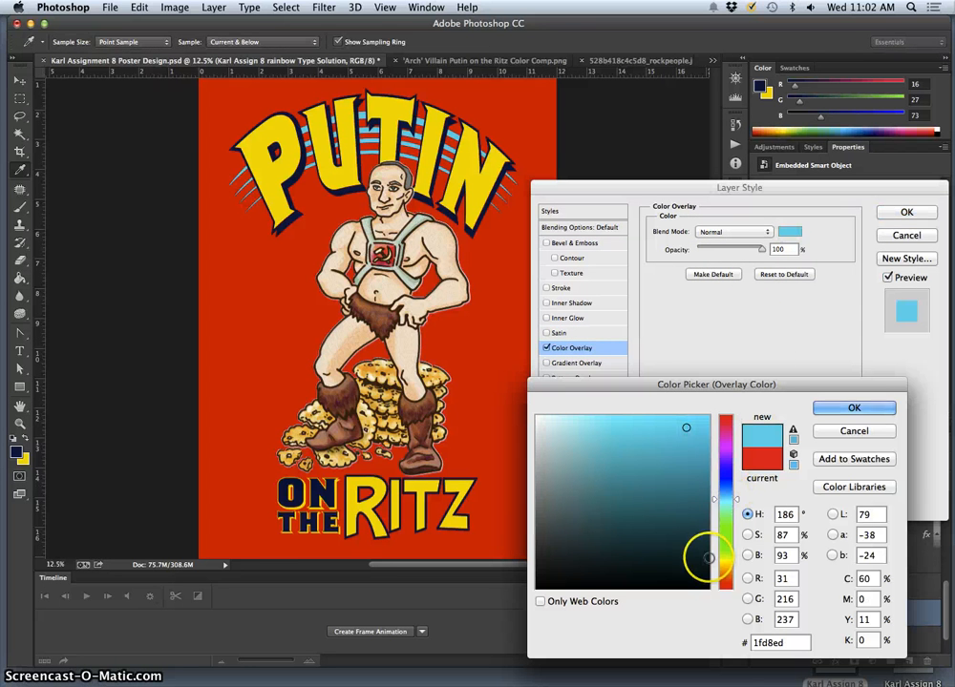
mouse_move(726, 489)
left_mouse_down()
mouse_move(726, 472)
mouse_move(726, 484)
left_mouse_up()
left_click(290, 222)
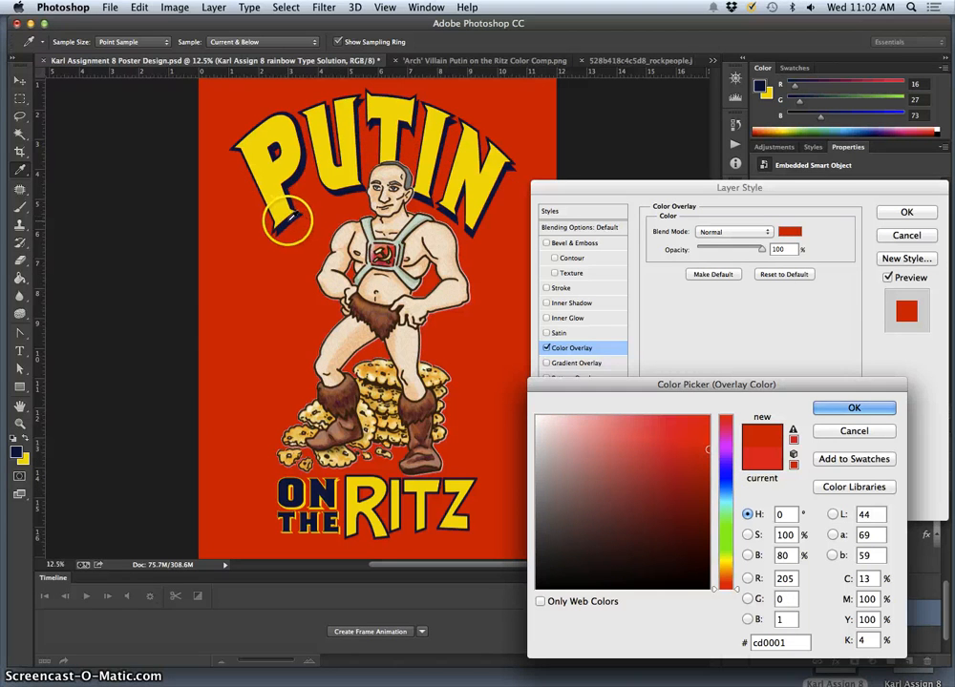
left_click(17, 452)
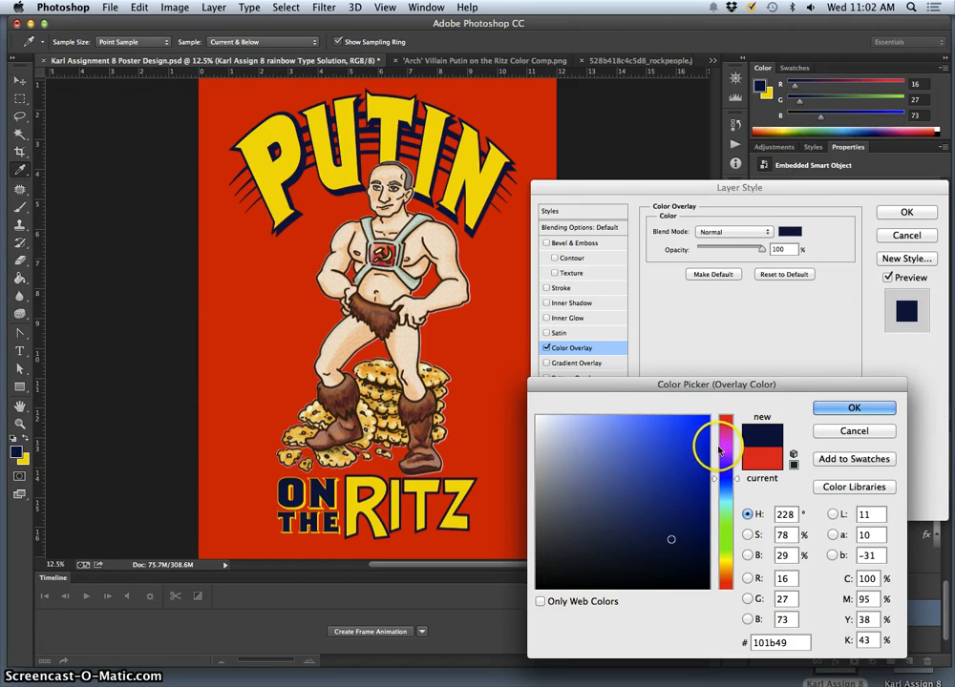
left_click(871, 412)
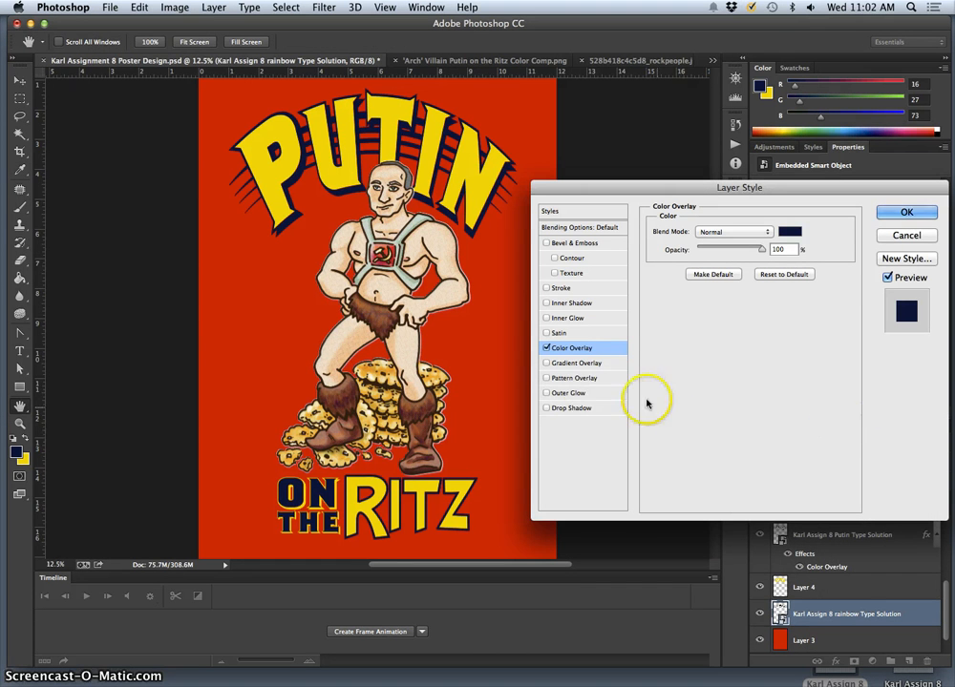
Add a drop shadow to the rainbow stripes in the yellow background color, #f2e206
left_click(547, 408)
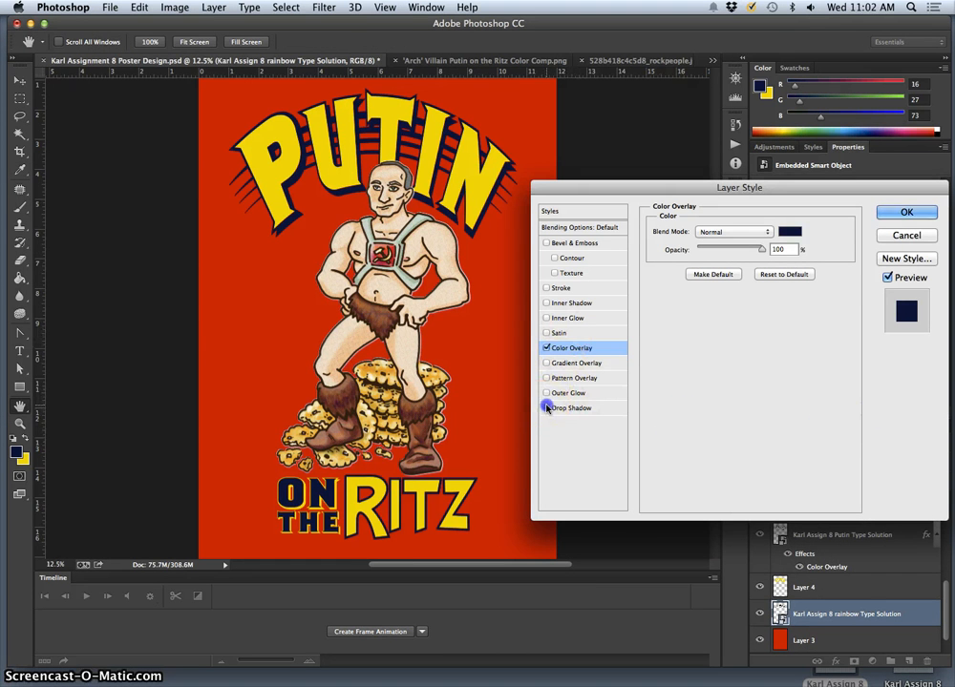
left_click(574, 410)
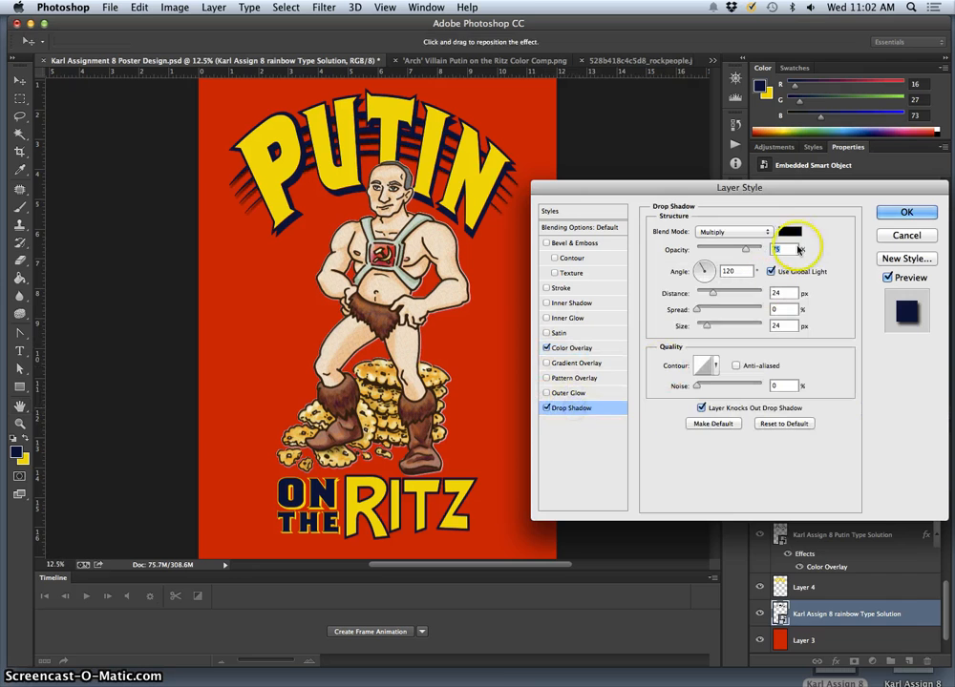
left_click(790, 231)
left_click(724, 561)
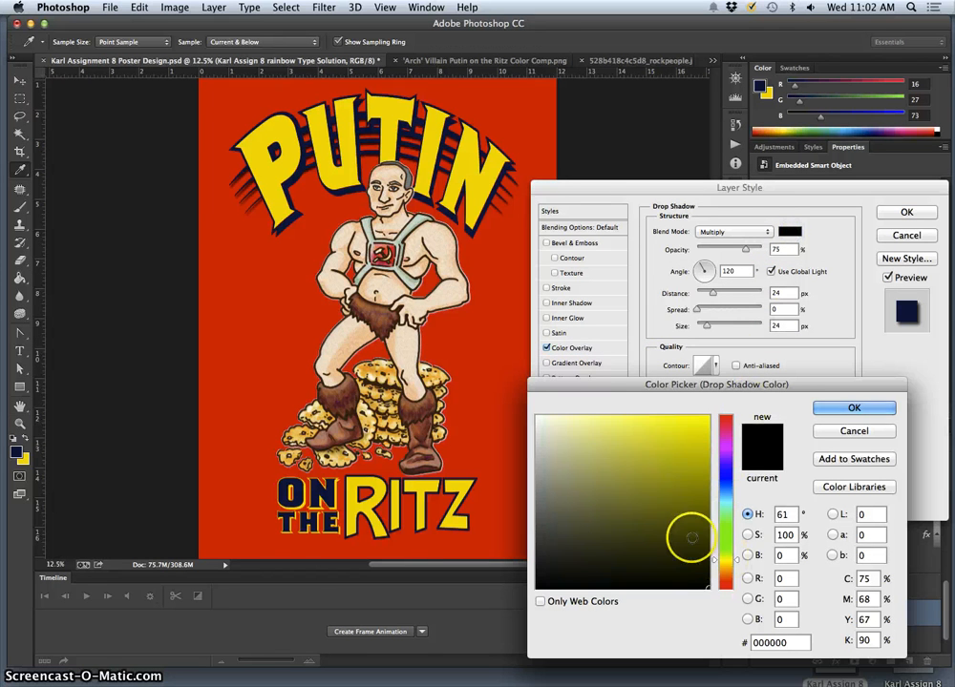
left_click(465, 169)
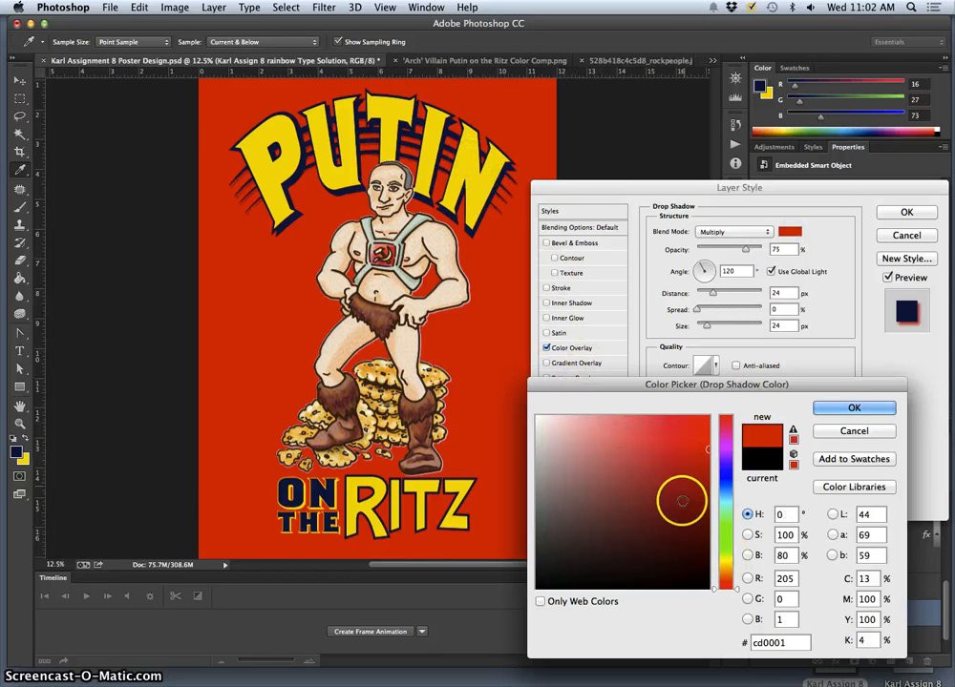
left_click(723, 558)
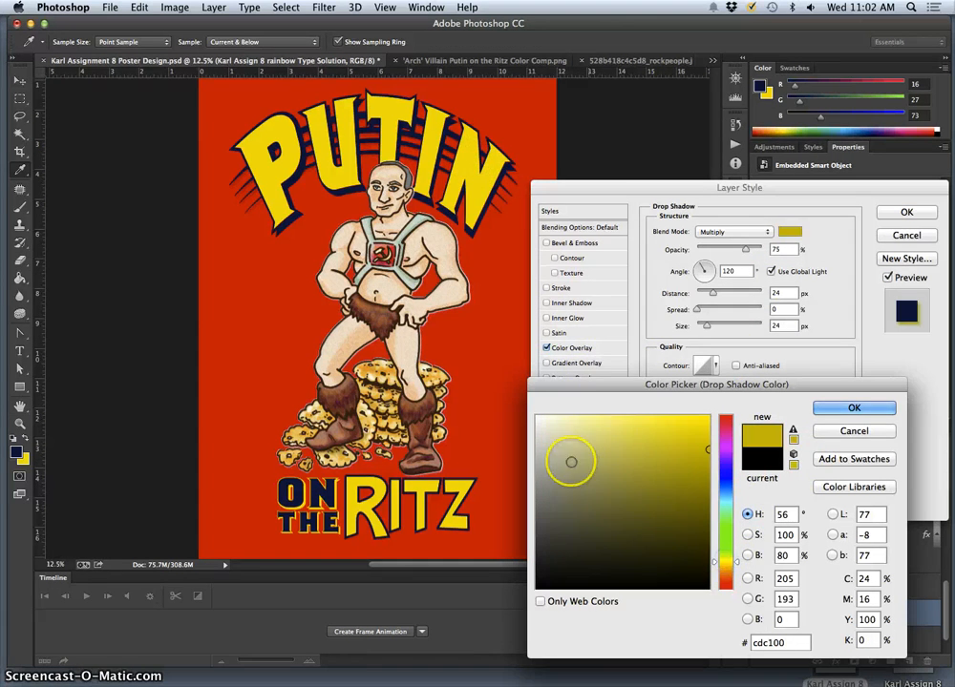
left_click(21, 457)
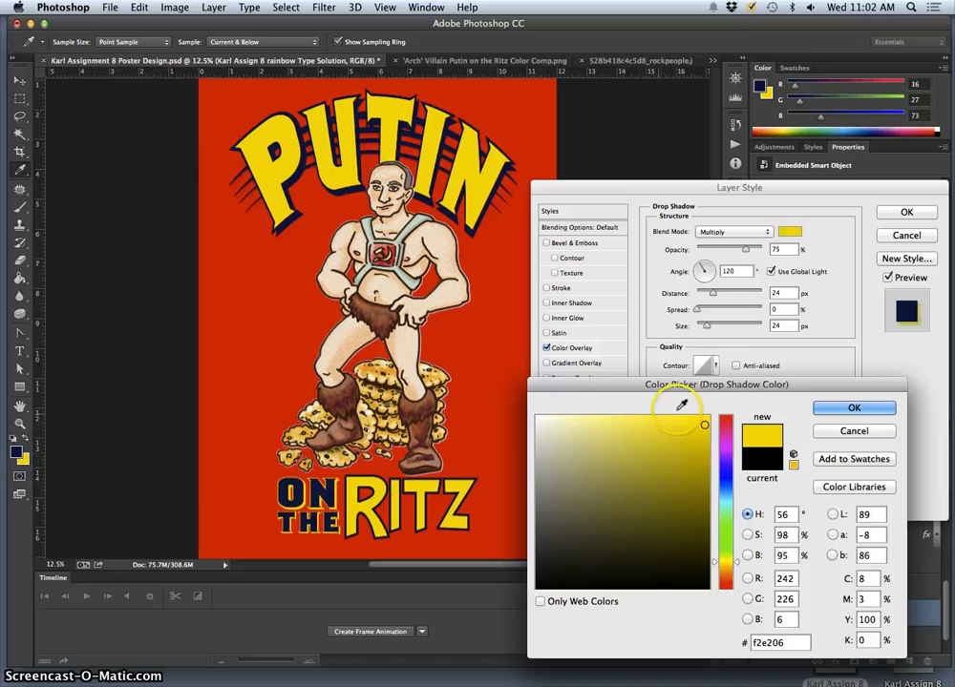
left_click(837, 412)
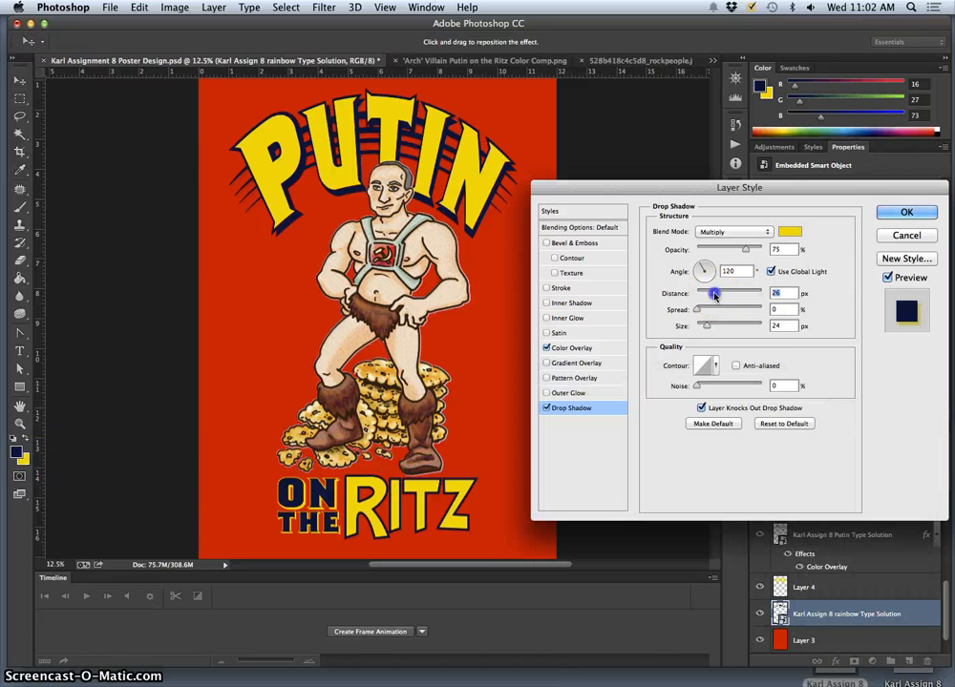
Set the stripes' drop shadow to Normal blend mode, about 45 px distance, 20% spread and 73 px size
left_click_drag(707, 328, 725, 327)
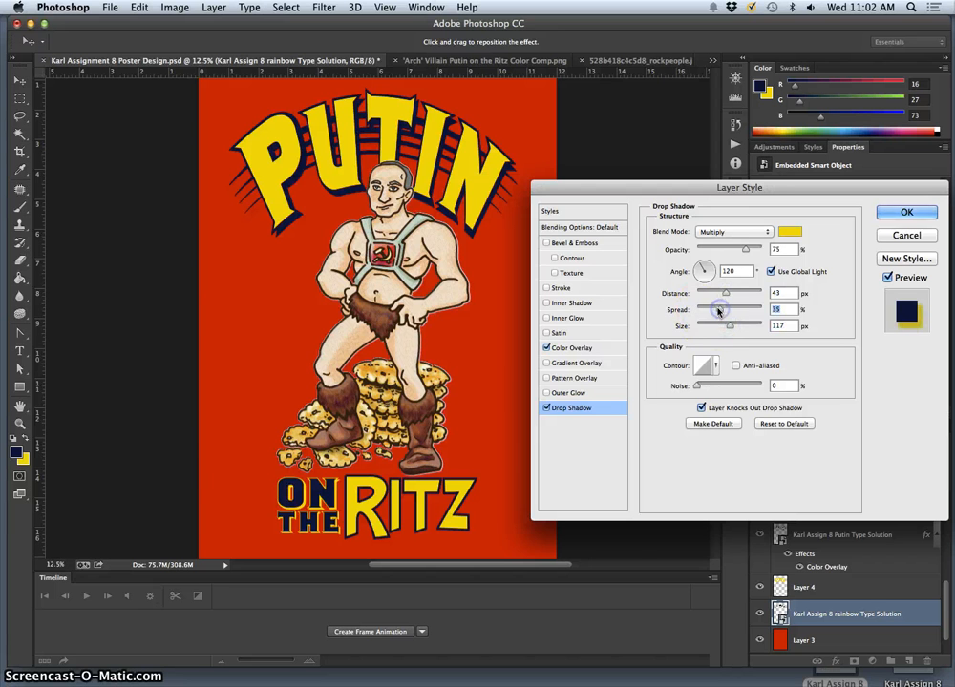
left_click(762, 232)
left_click(702, 199)
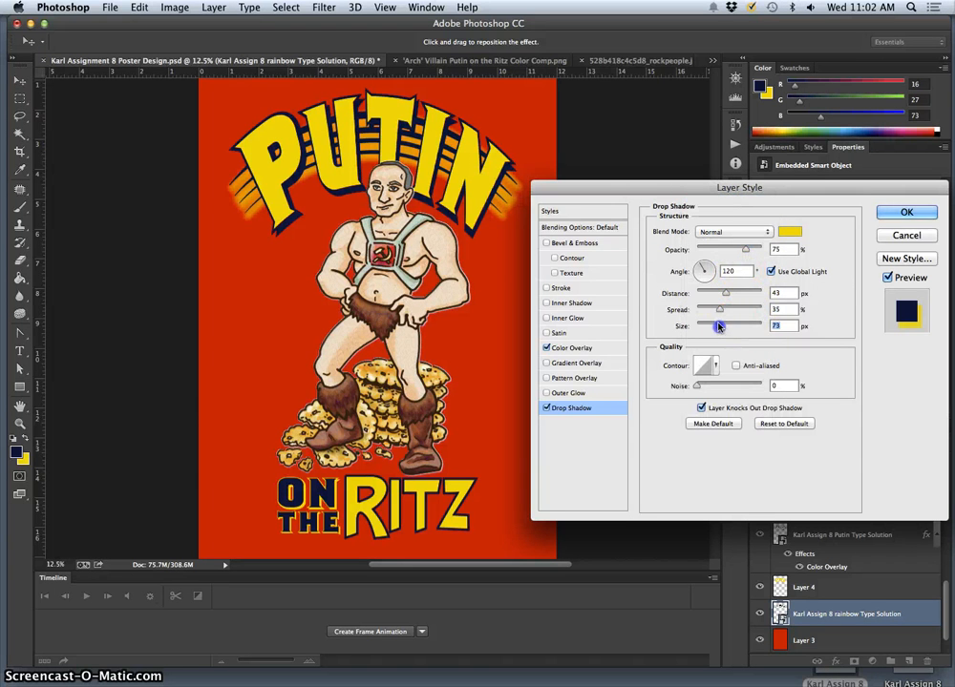
left_click_drag(719, 309, 707, 310)
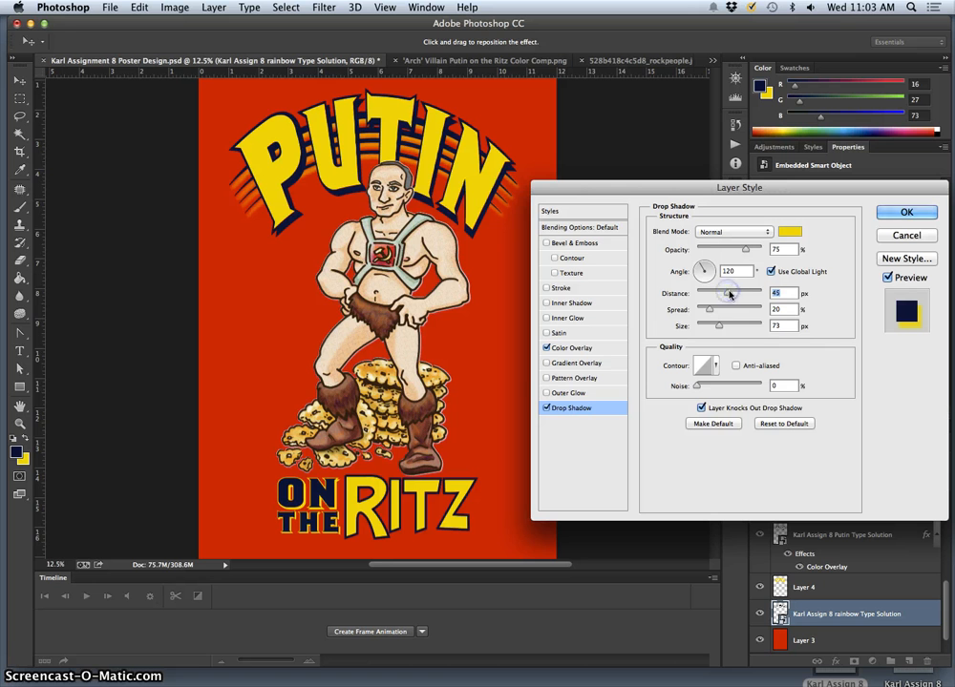
Try a rainbow-colored pattern overlay at 1000% scale on the stripes in place of the navy color overlay
left_click(547, 379)
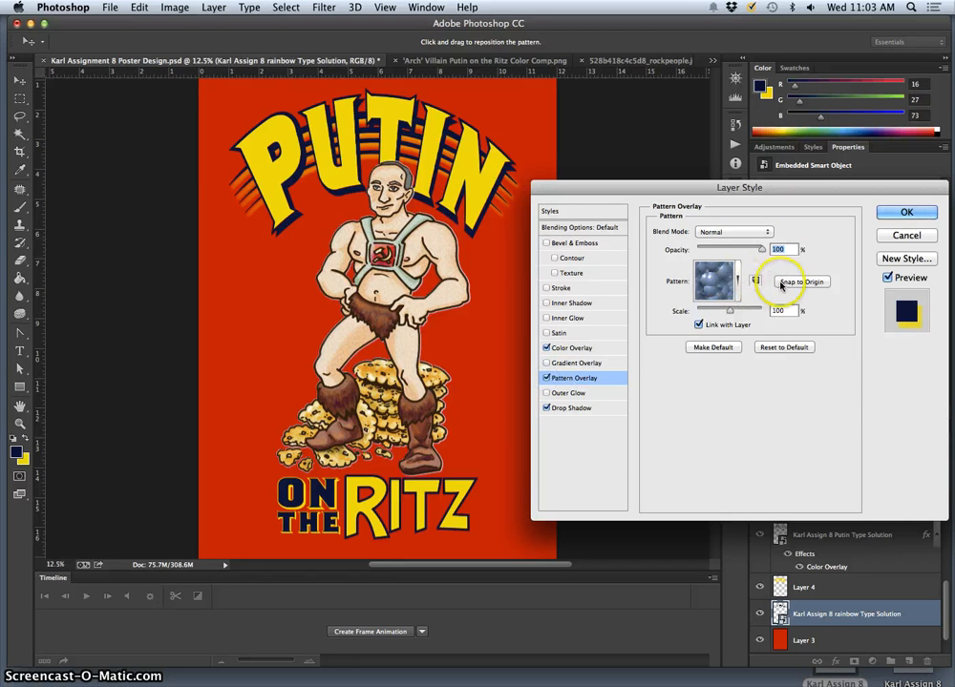
left_click(738, 280)
left_click(672, 322)
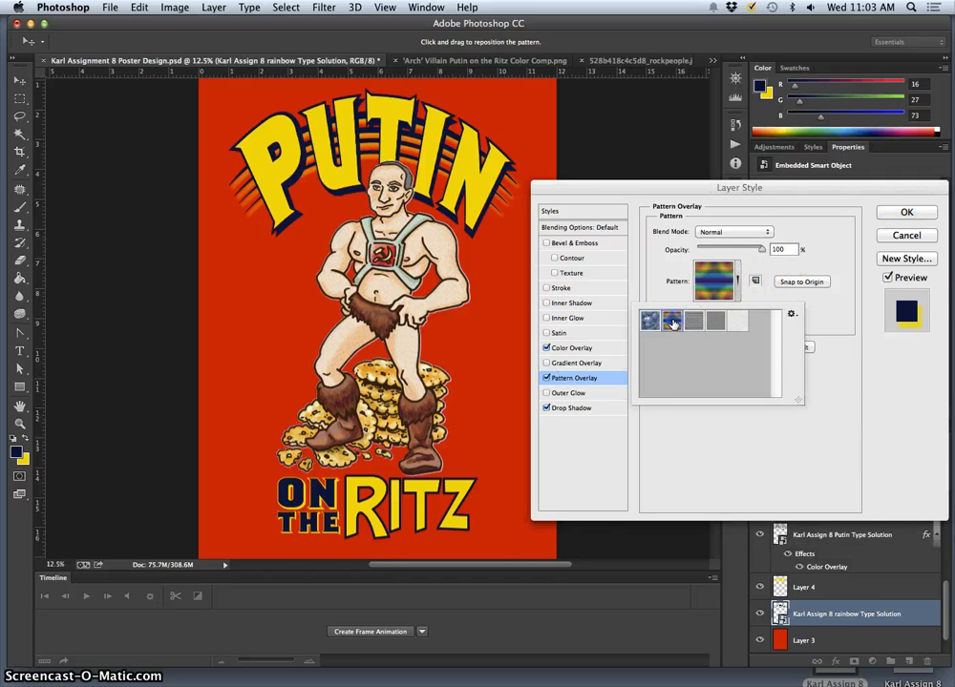
double_click(672, 323)
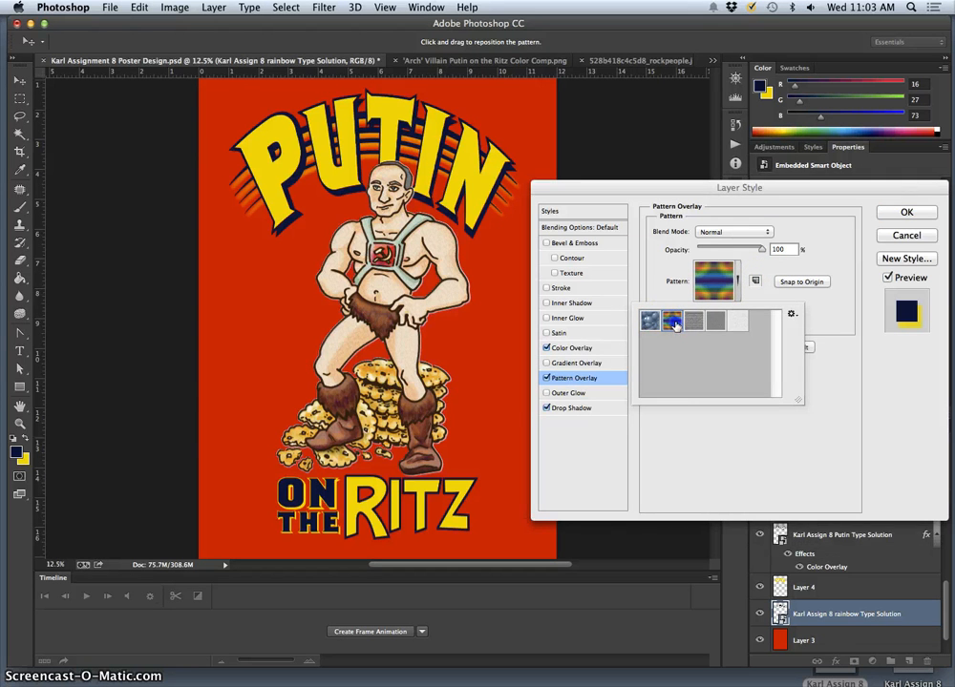
left_click(547, 349)
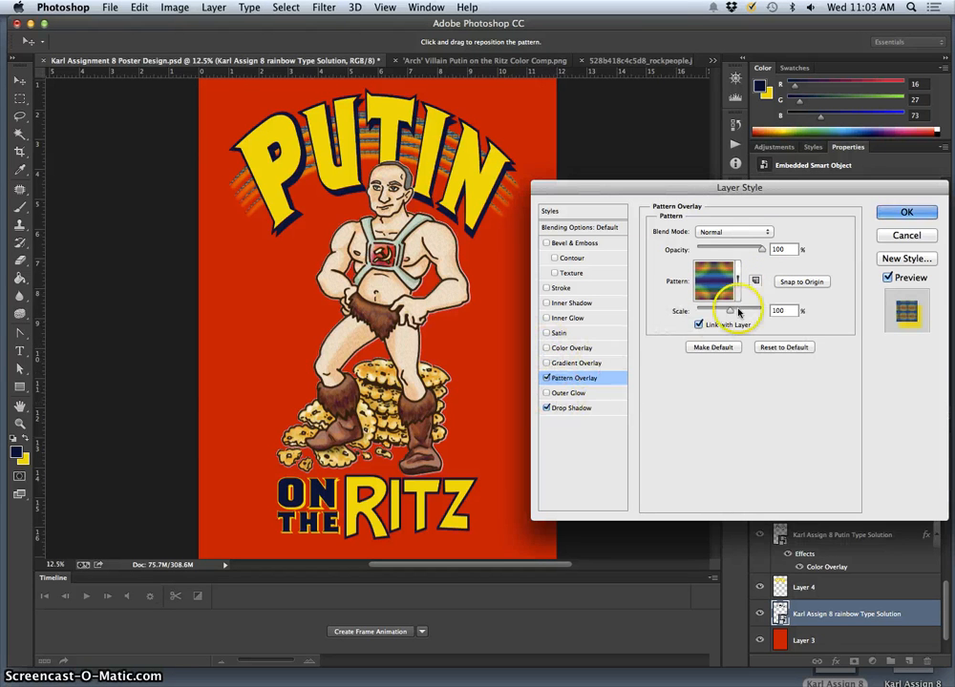
left_click_drag(732, 311, 770, 310)
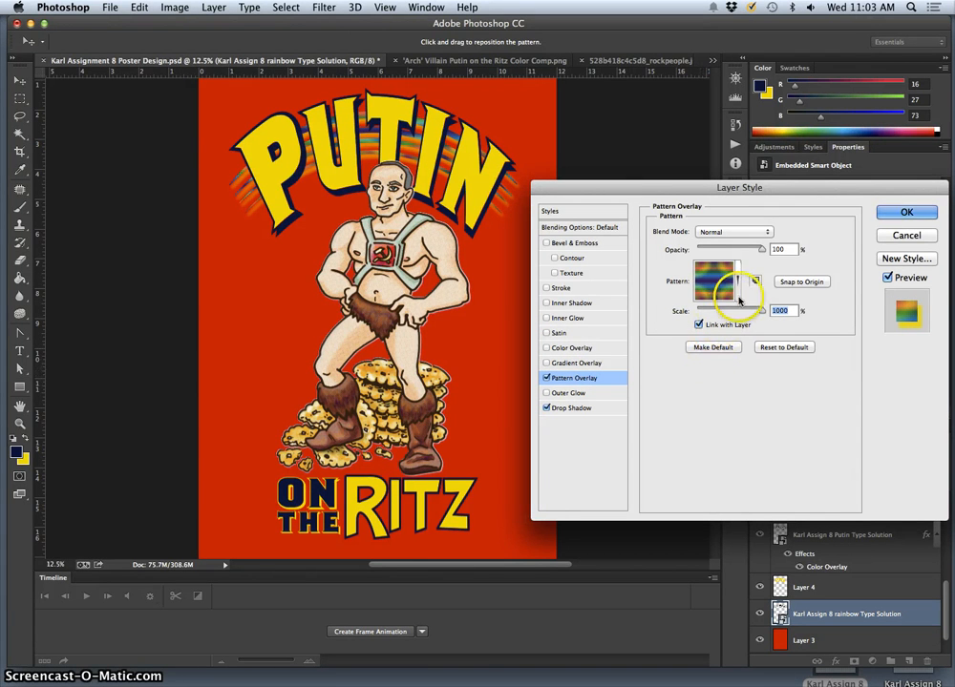
left_click_drag(740, 250, 772, 249)
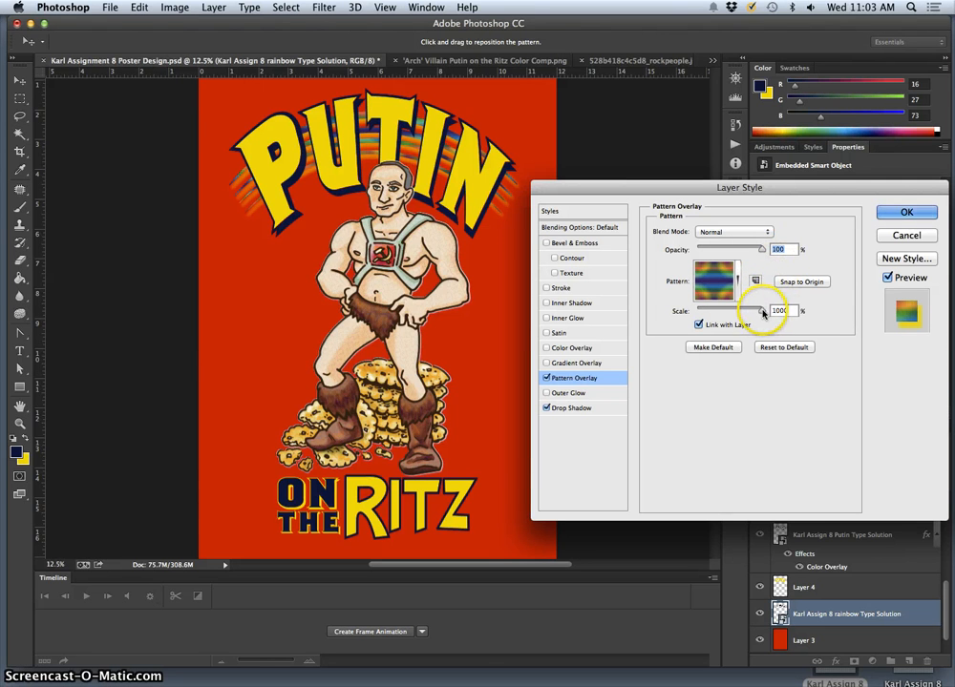
left_click(546, 348)
left_click(546, 378)
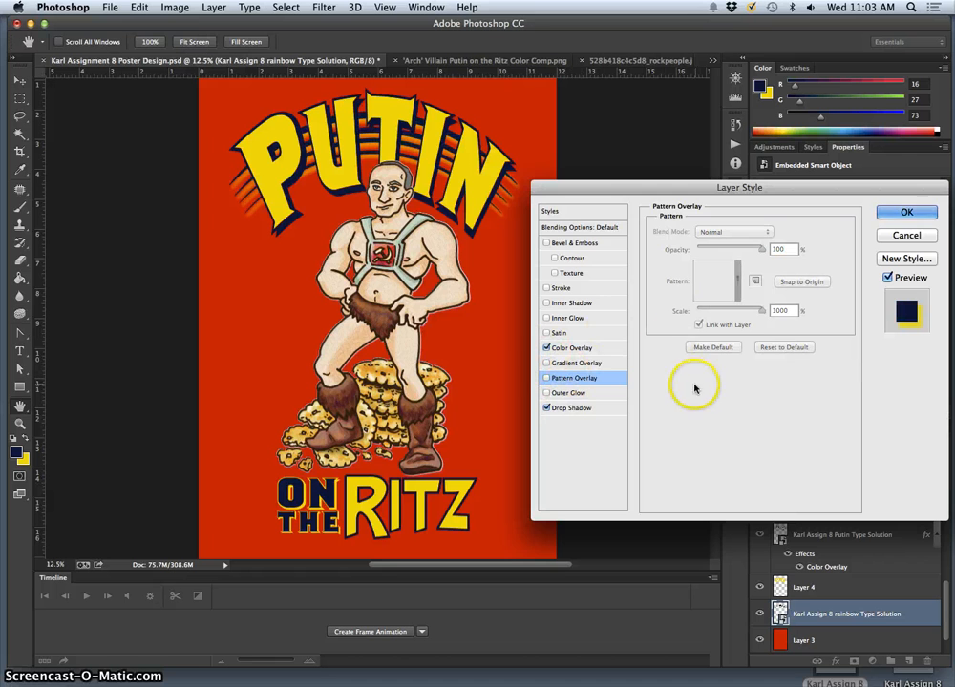
Apply the stripes' layer style, and hide and show Layer 4 to check which artwork it holds
left_click(891, 216)
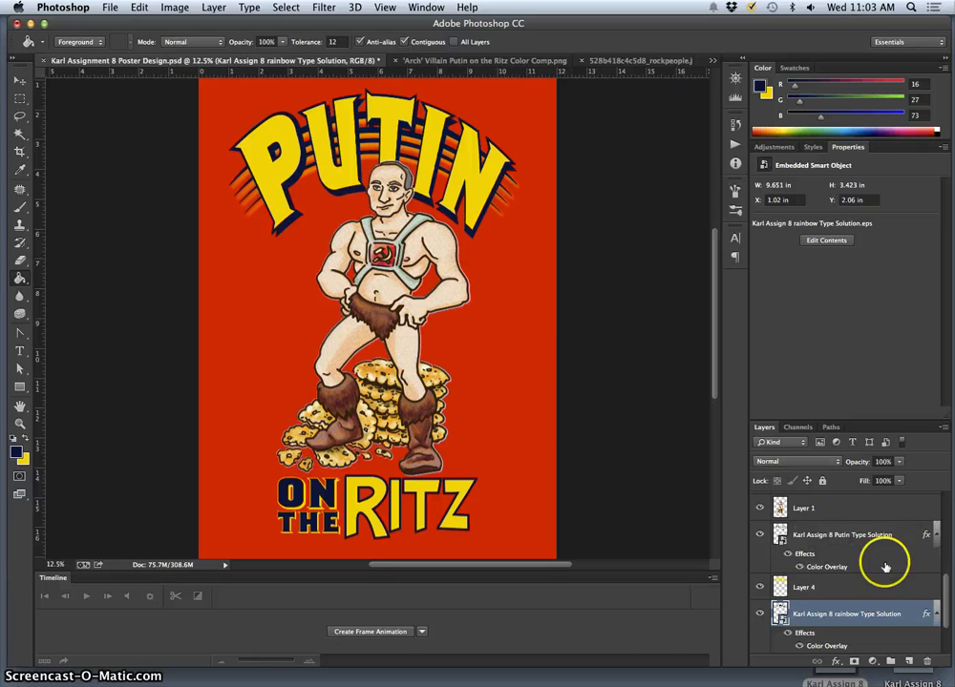
left_click(761, 589)
left_click(761, 589)
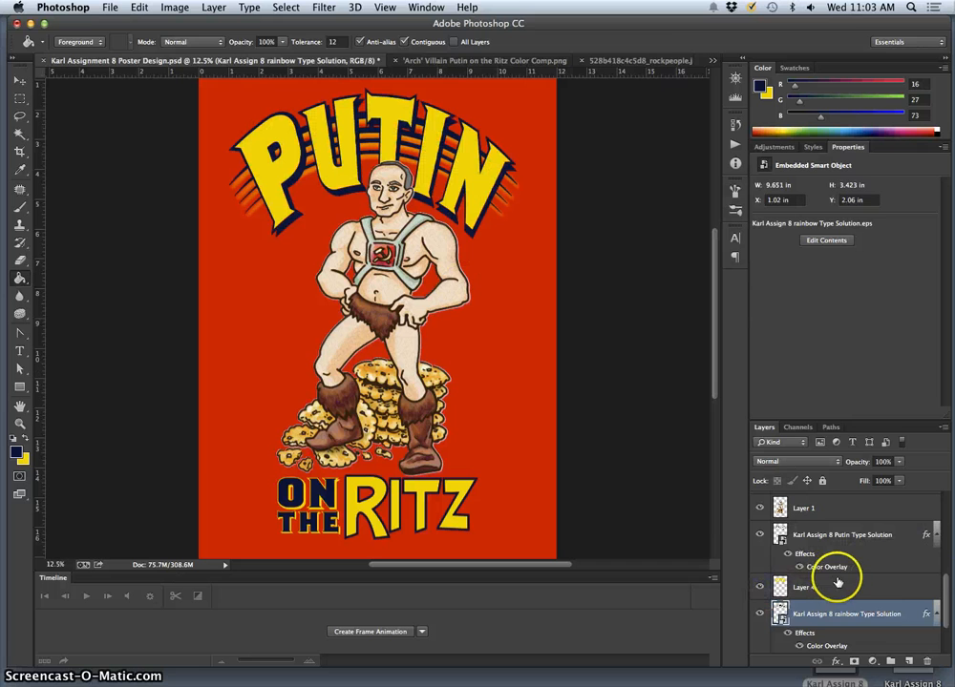
Add a linear gradient overlay to Layer 4, the yellow PUTIN lettering, in Screen blend mode at 98% scale
double_click(842, 587)
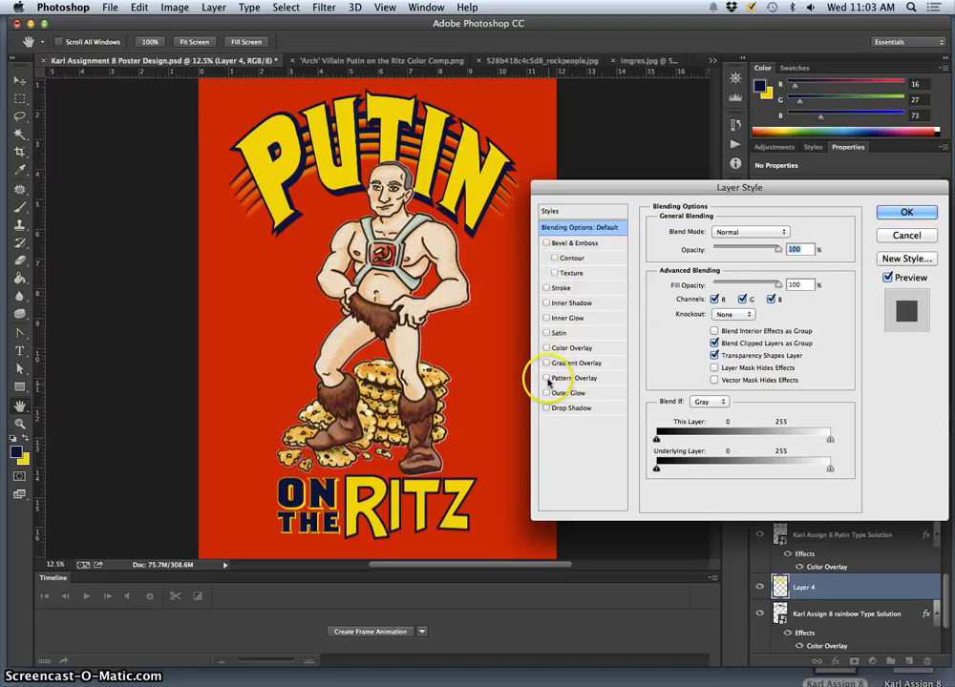
left_click(548, 362)
left_click(563, 363)
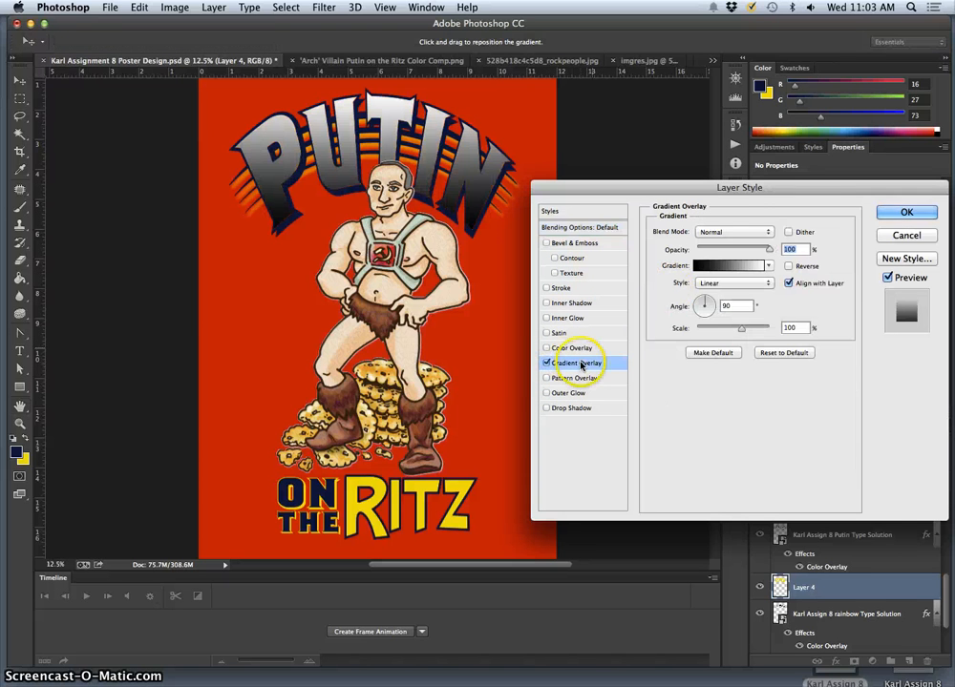
left_click(750, 232)
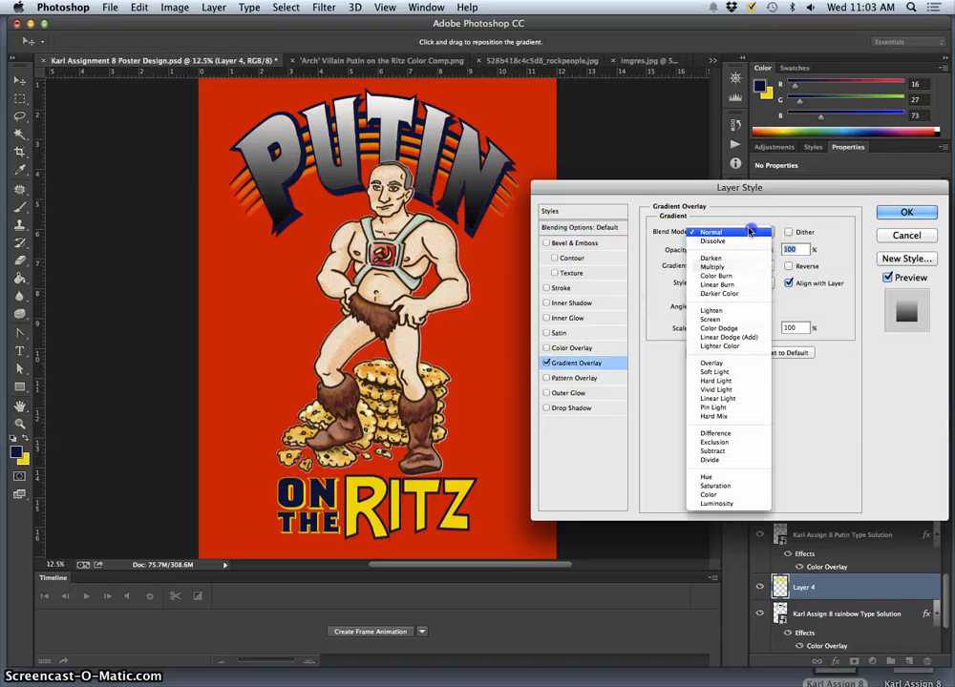
left_click(719, 321)
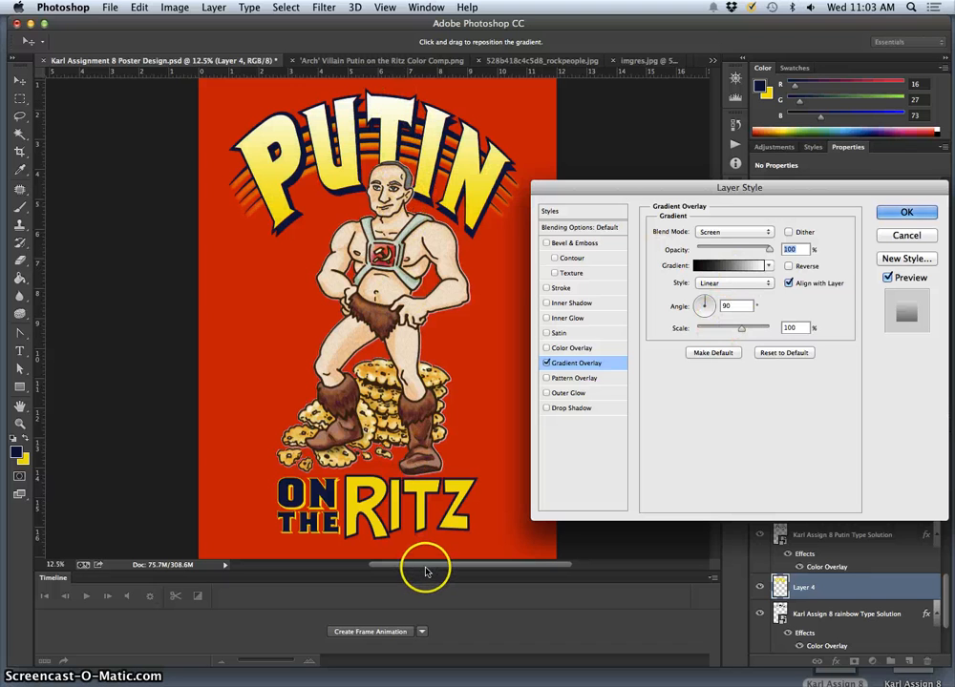
left_click(741, 329)
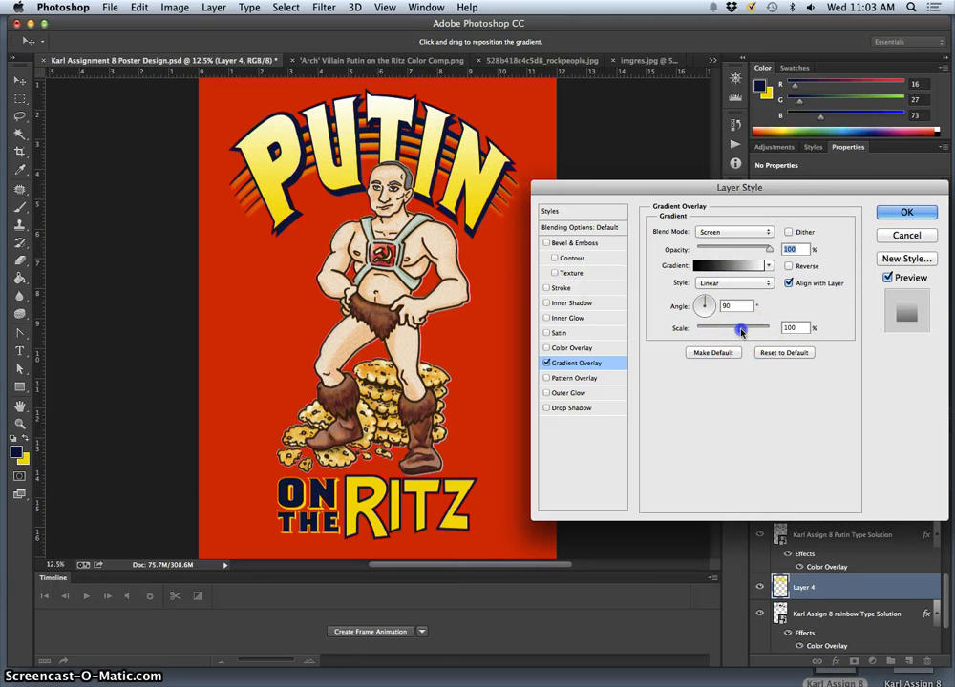
left_click_drag(741, 330, 756, 328)
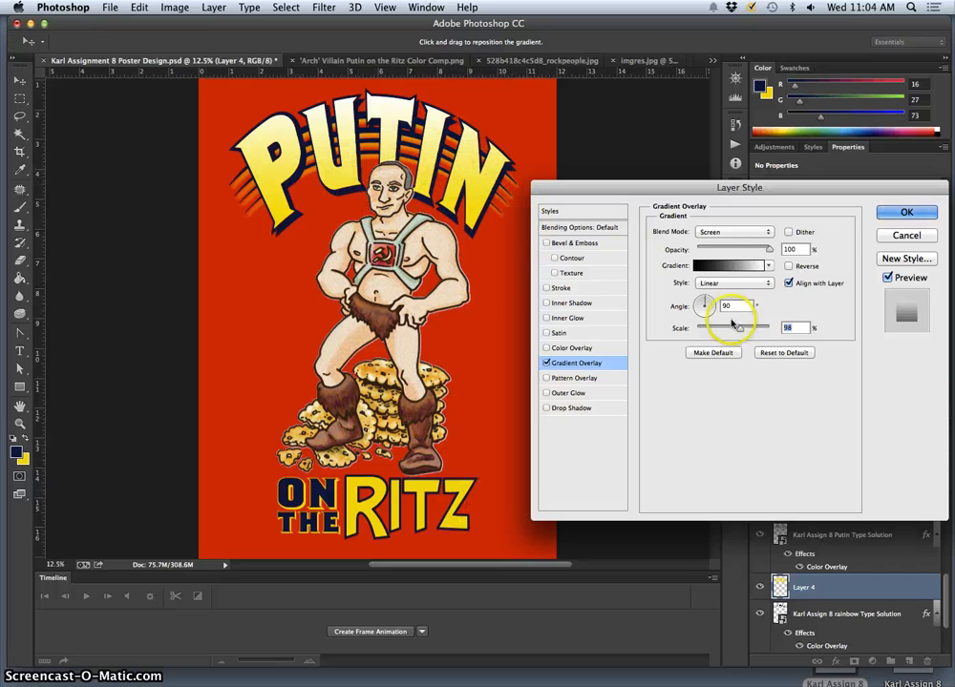
Try a rainbow-colored pattern overlay at 1000% scale and 74% opacity on the PUTIN lettering in place of the gradient overlay
left_click(546, 378)
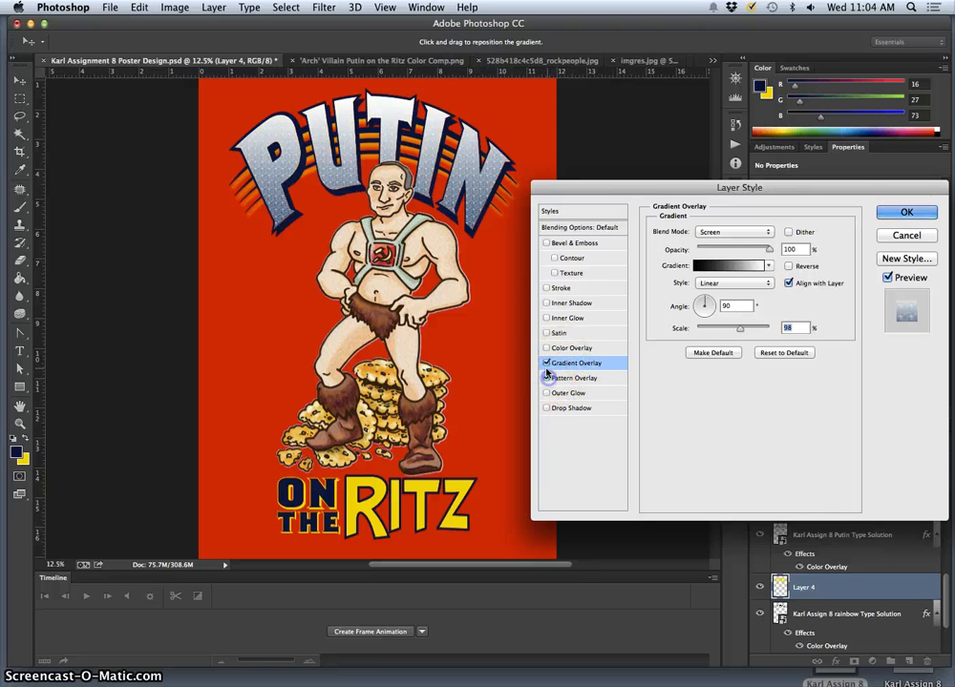
left_click(546, 364)
left_click(577, 380)
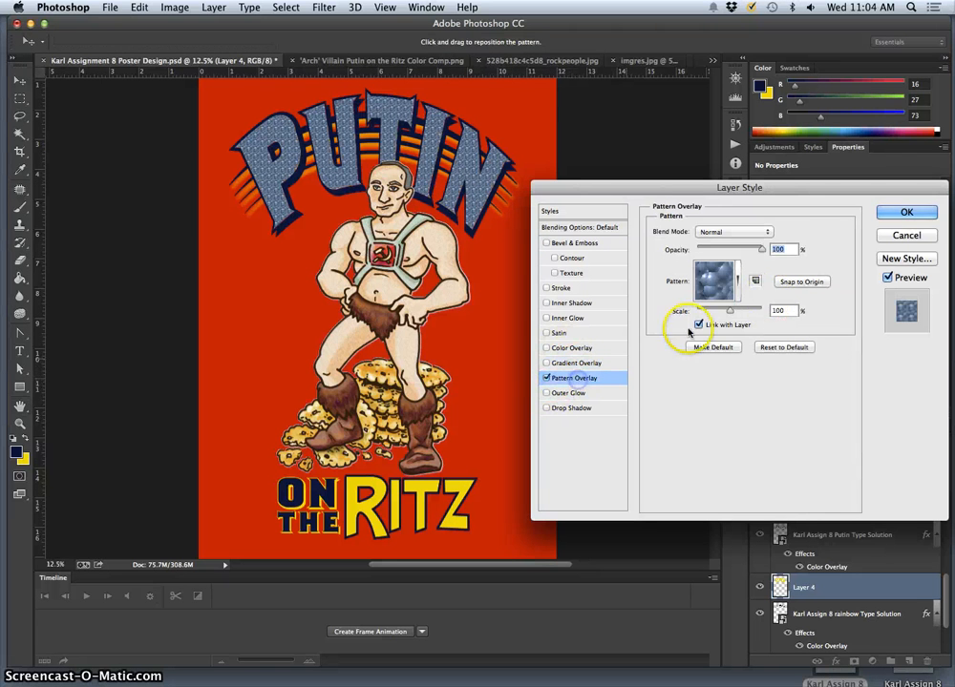
left_click(736, 282)
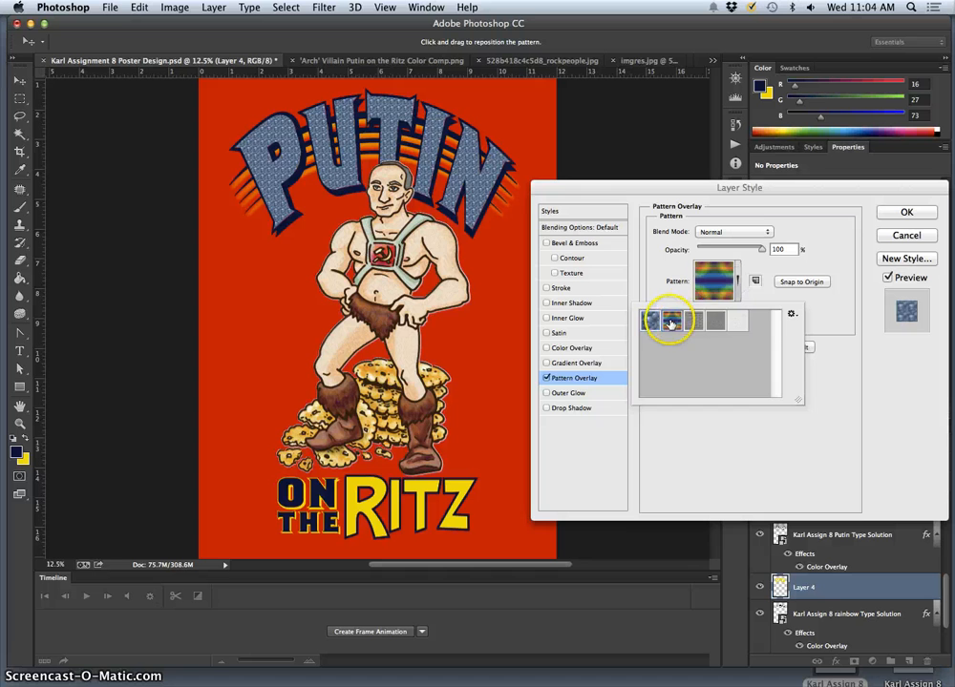
left_click(671, 321)
left_click(768, 297)
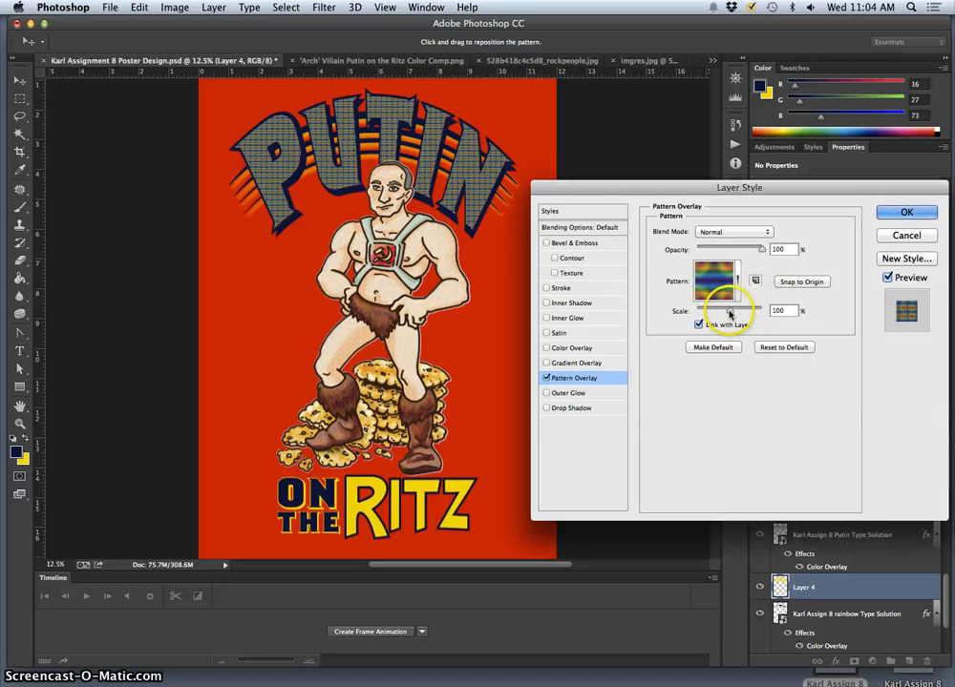
left_click_drag(730, 314, 772, 312)
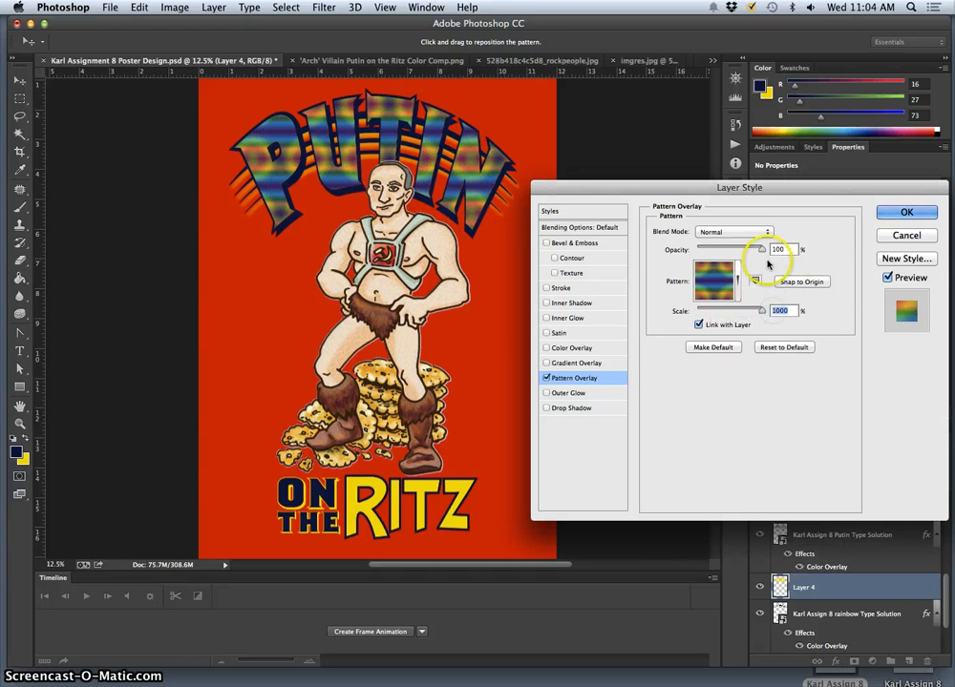
mouse_move(762, 252)
left_mouse_down()
mouse_move(737, 249)
mouse_move(745, 250)
left_mouse_up()
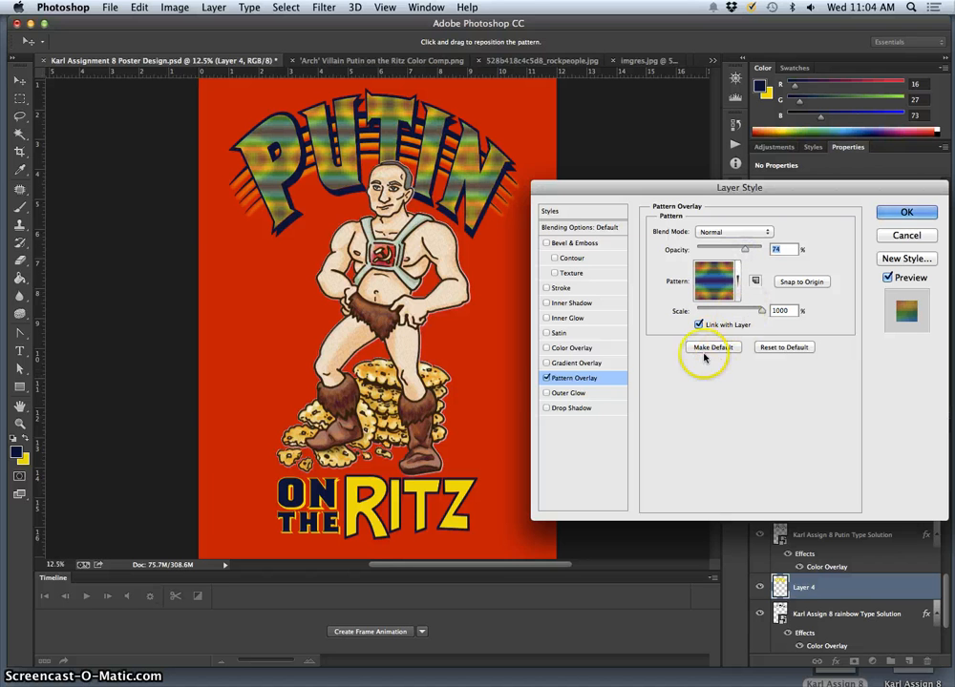
left_click(547, 378)
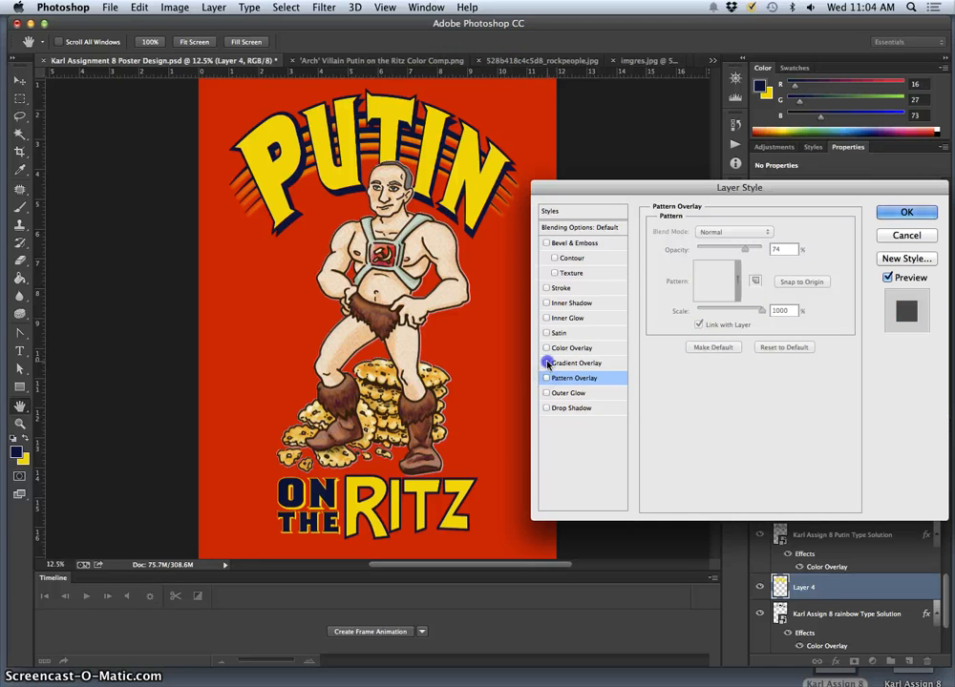
left_click(548, 363)
left_click(575, 364)
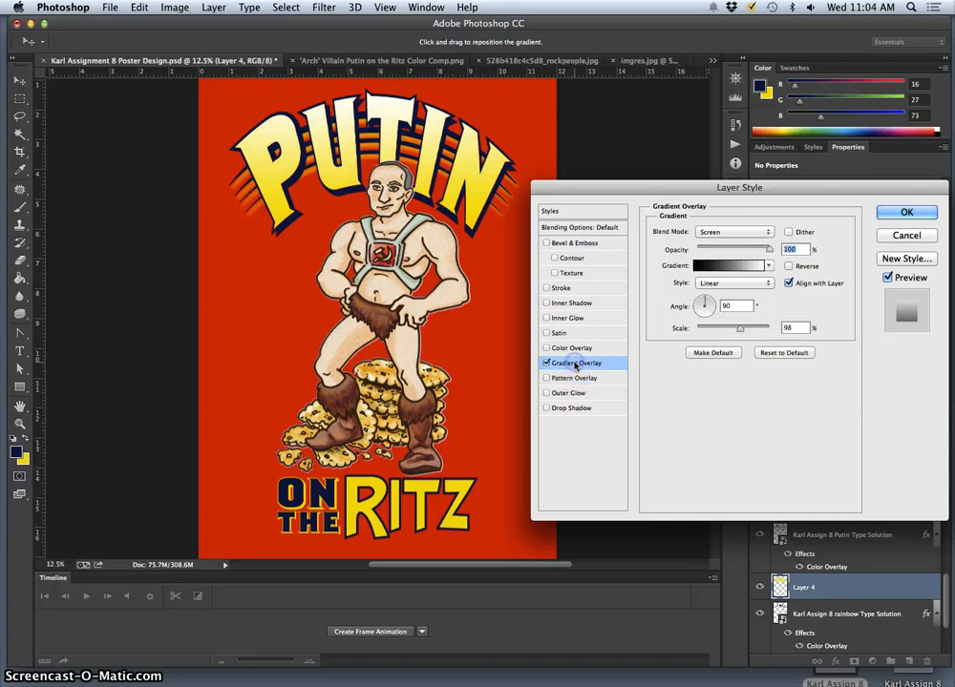
Apply the Transparent Rainbow preset to the PUTIN gradient overlay, with a 10° angle and Normal blend mode
left_click(708, 267)
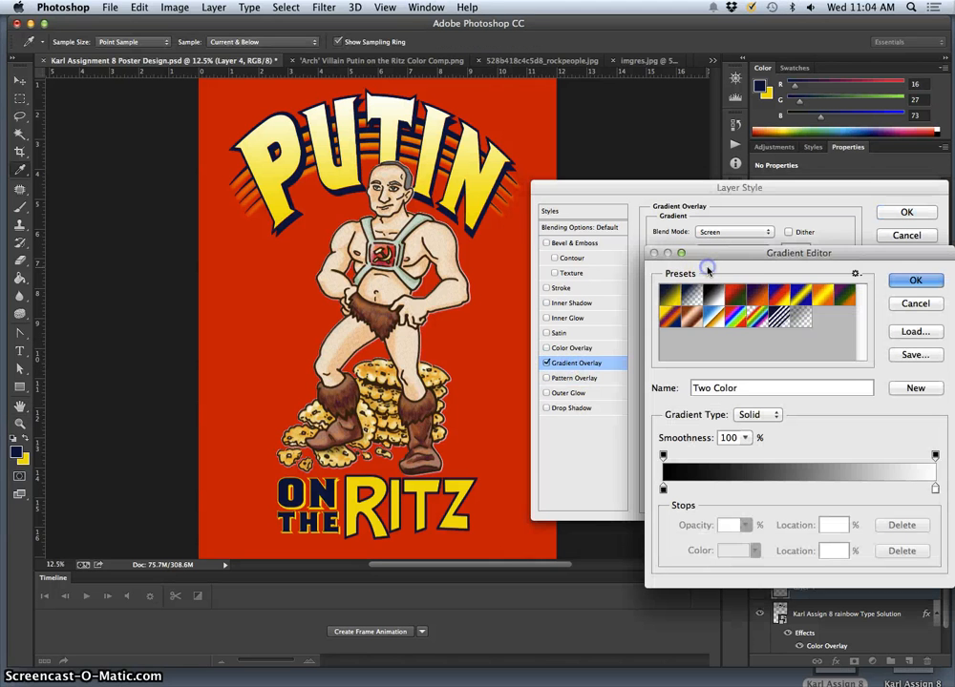
left_click(746, 318)
left_click(904, 282)
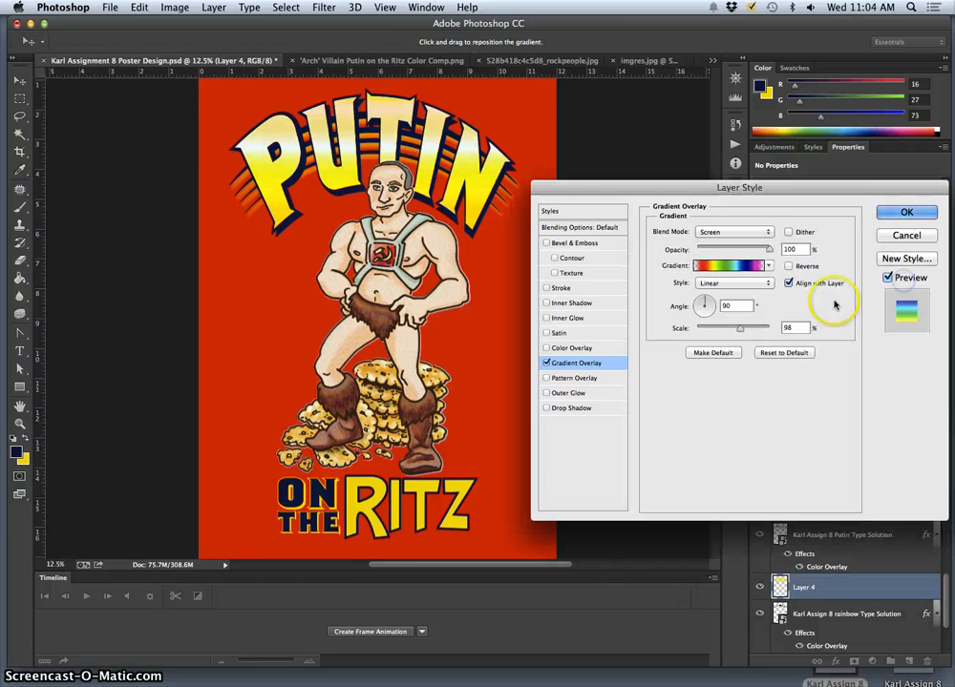
left_click(713, 307)
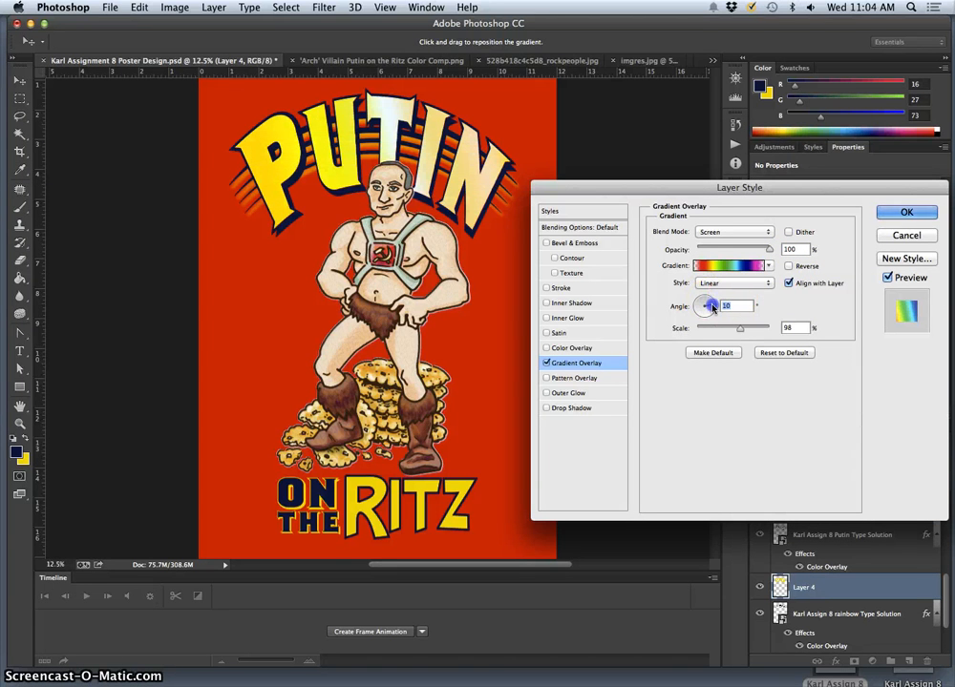
left_click(734, 232)
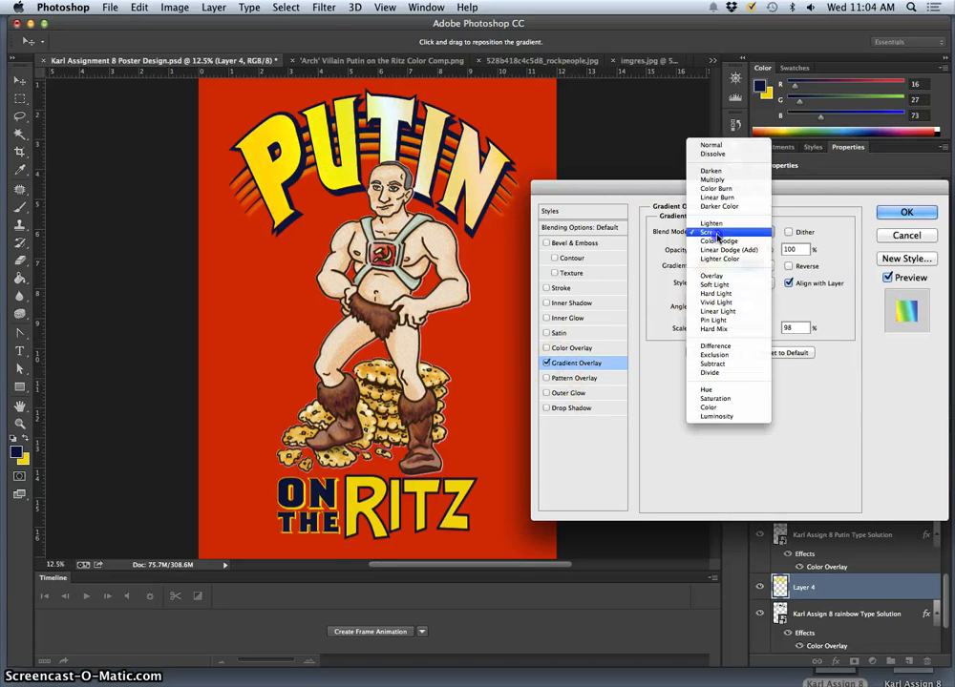
left_click(718, 148)
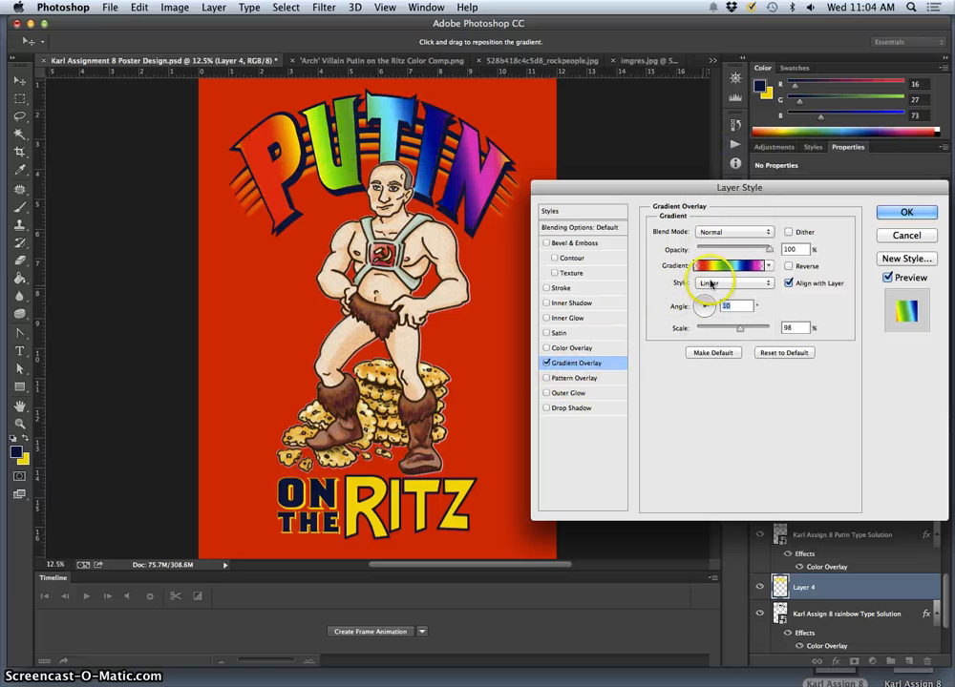
Set the rainbow gradient overlay's angle to 90° and its scale to 150%
left_click_drag(709, 304, 747, 331)
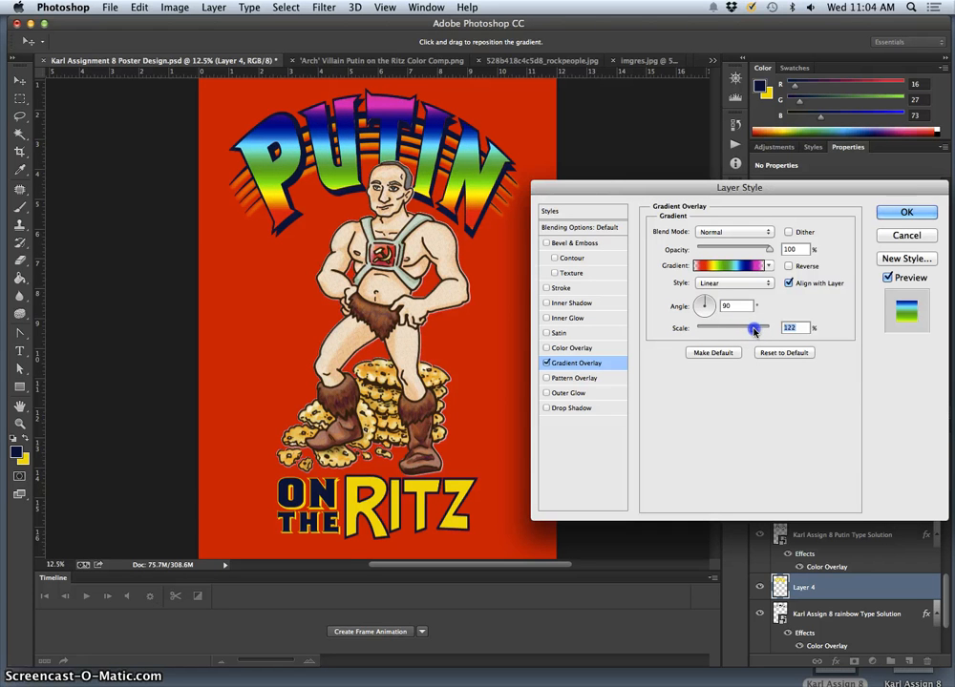
left_click_drag(754, 331, 775, 330)
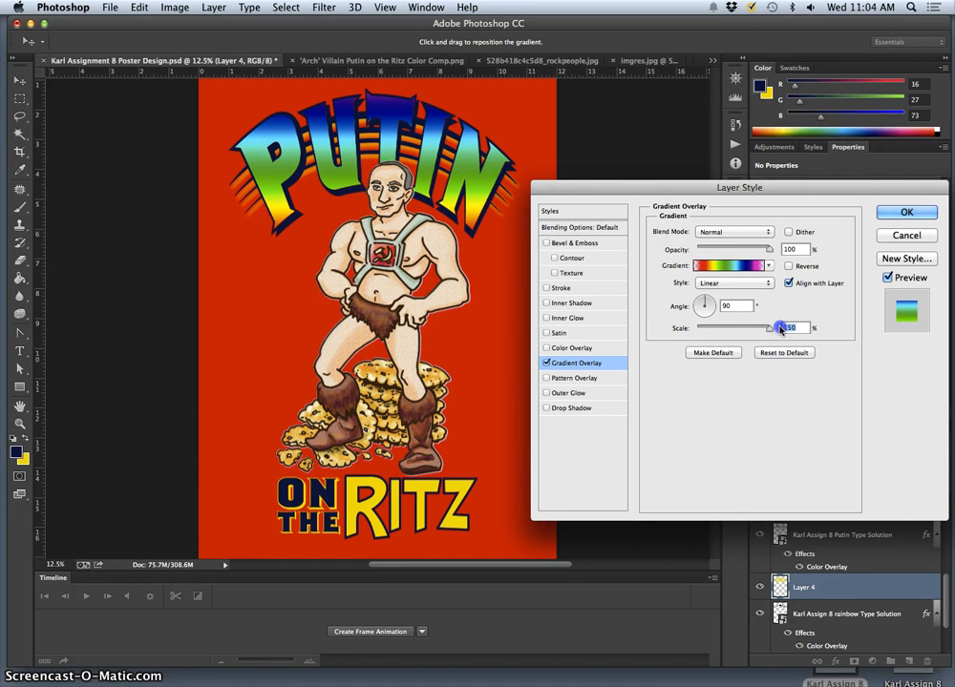
left_click_drag(694, 328, 767, 333)
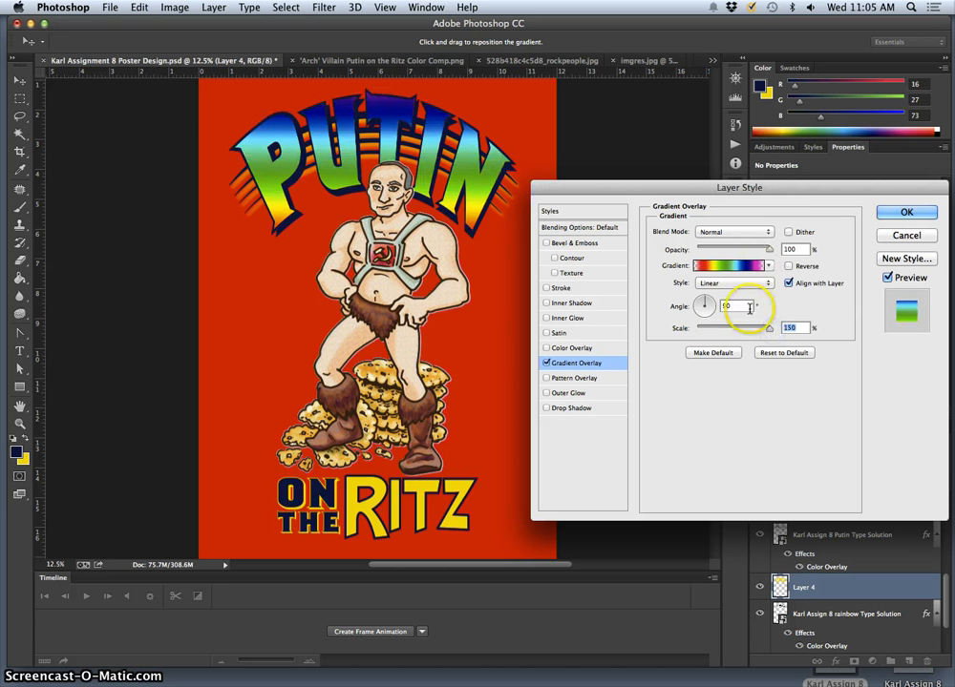
Try the Radial, Angle, Reflected and Diamond styles on the rainbow gradient overlay, and return it to Linear
left_click(765, 283)
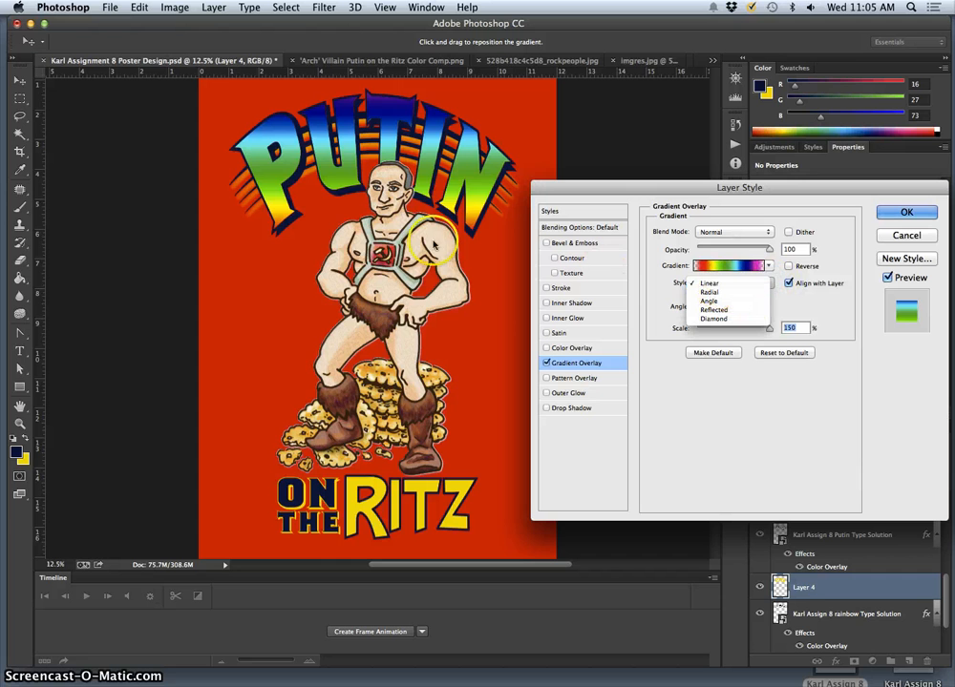
left_click(716, 292)
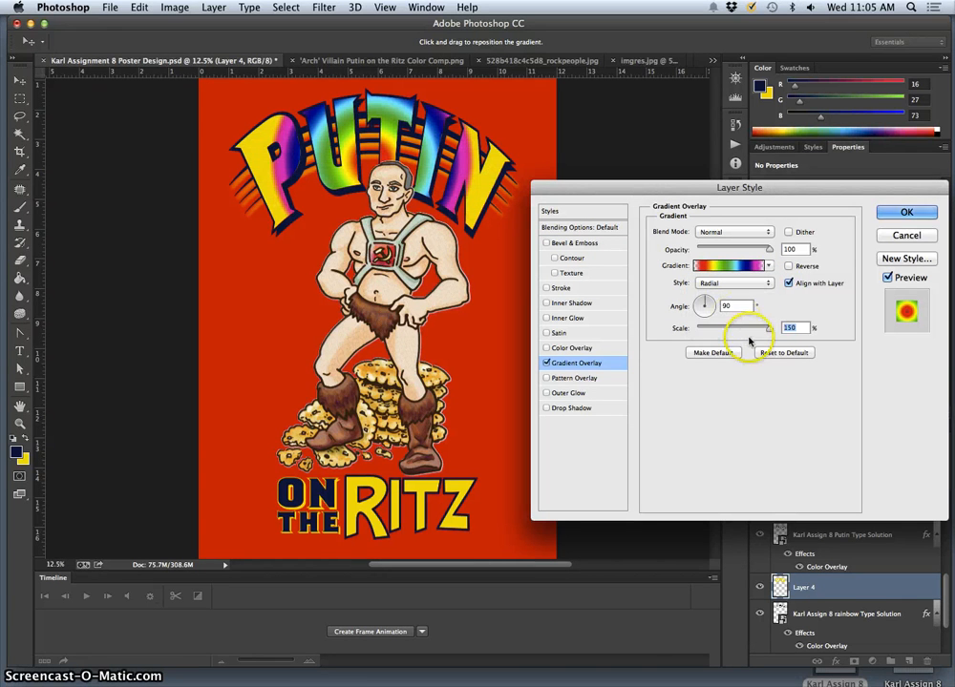
left_click_drag(724, 328, 793, 326)
left_click(751, 285)
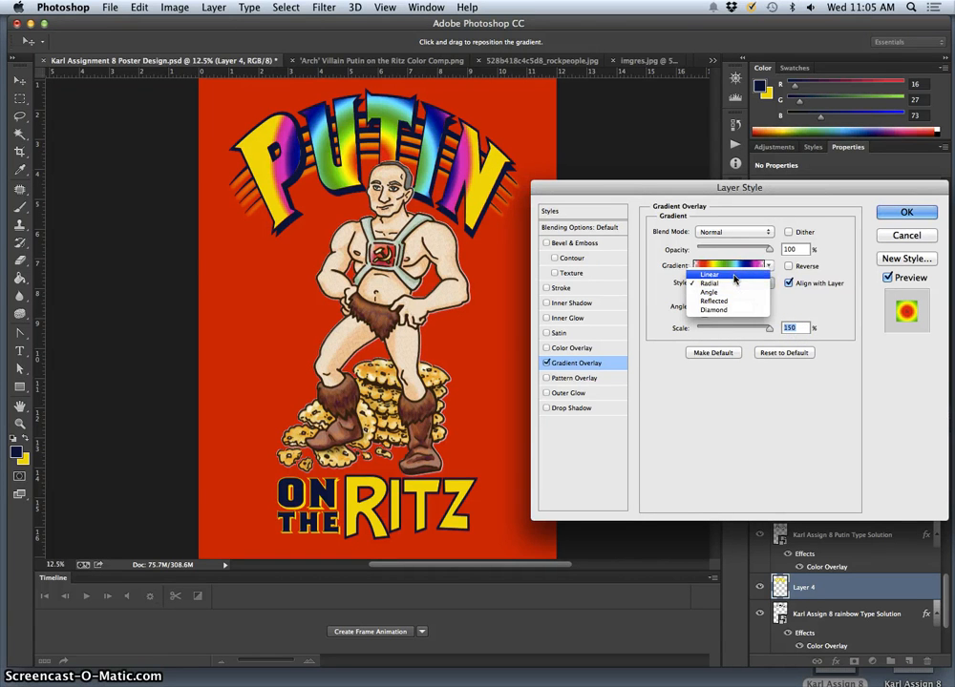
left_click(726, 292)
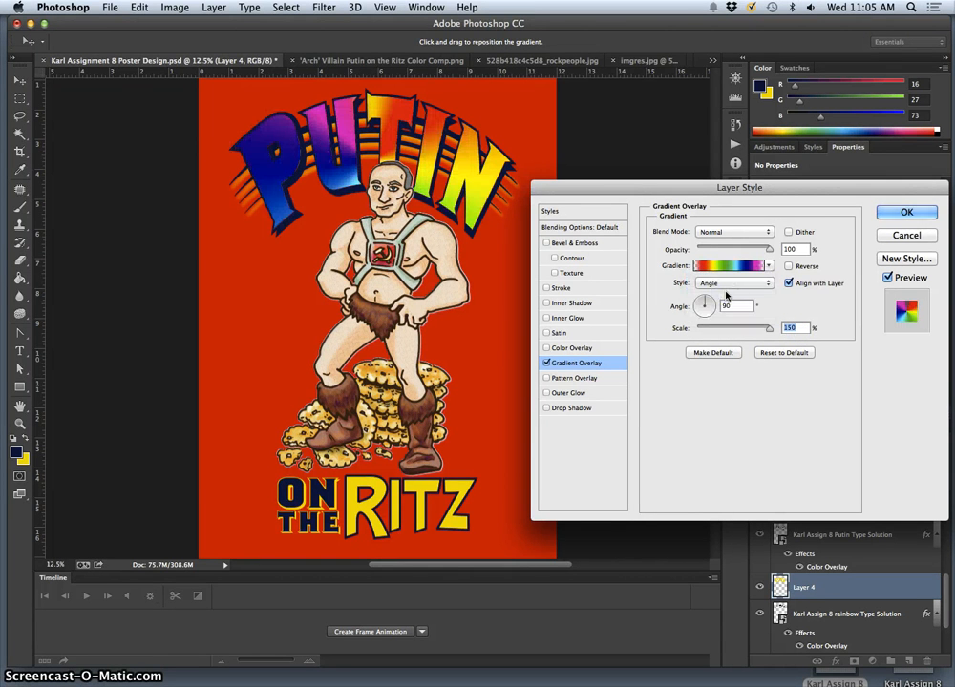
left_click(727, 282)
left_click(727, 294)
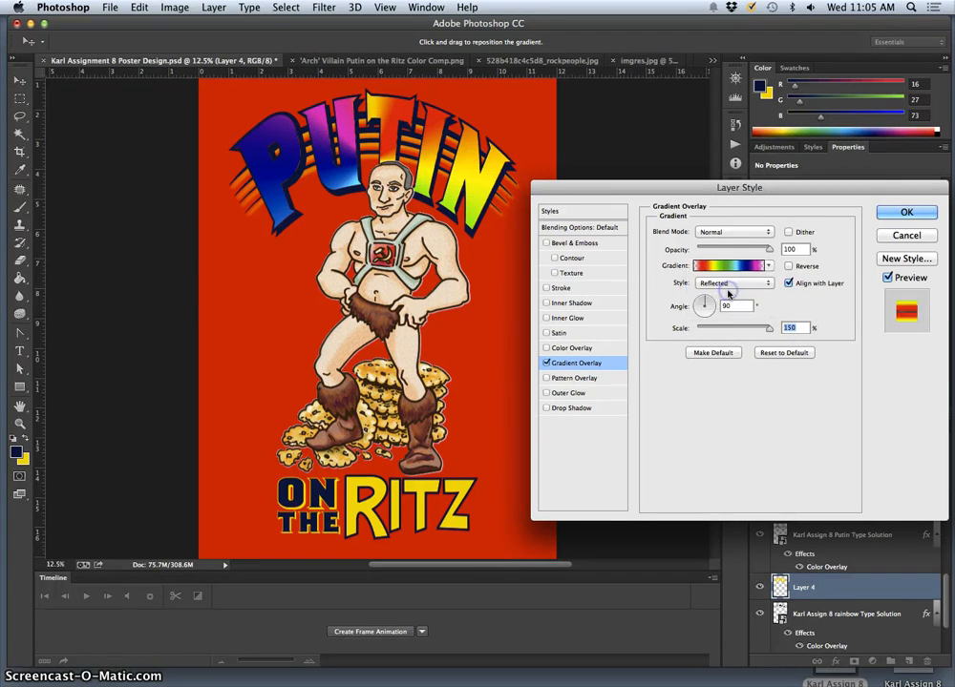
left_click(730, 282)
left_click(728, 294)
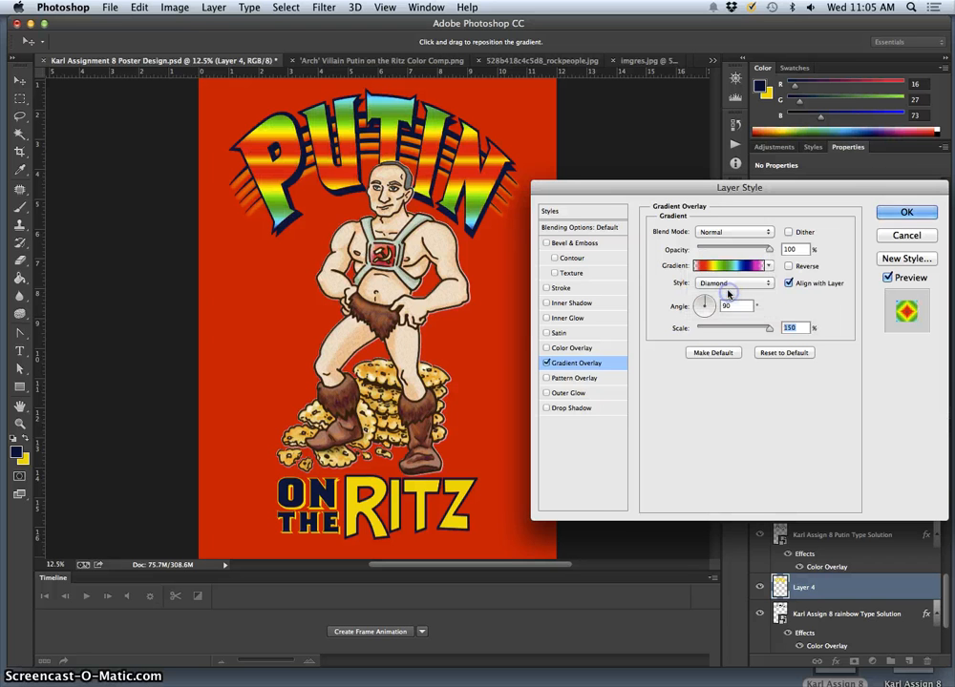
left_click(730, 284)
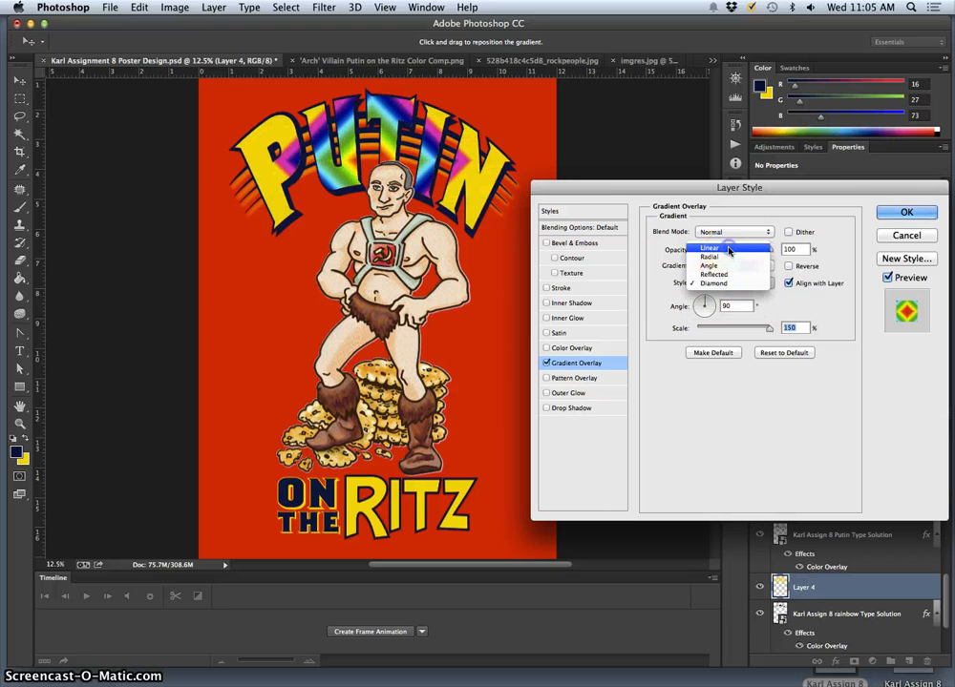
left_click(714, 240)
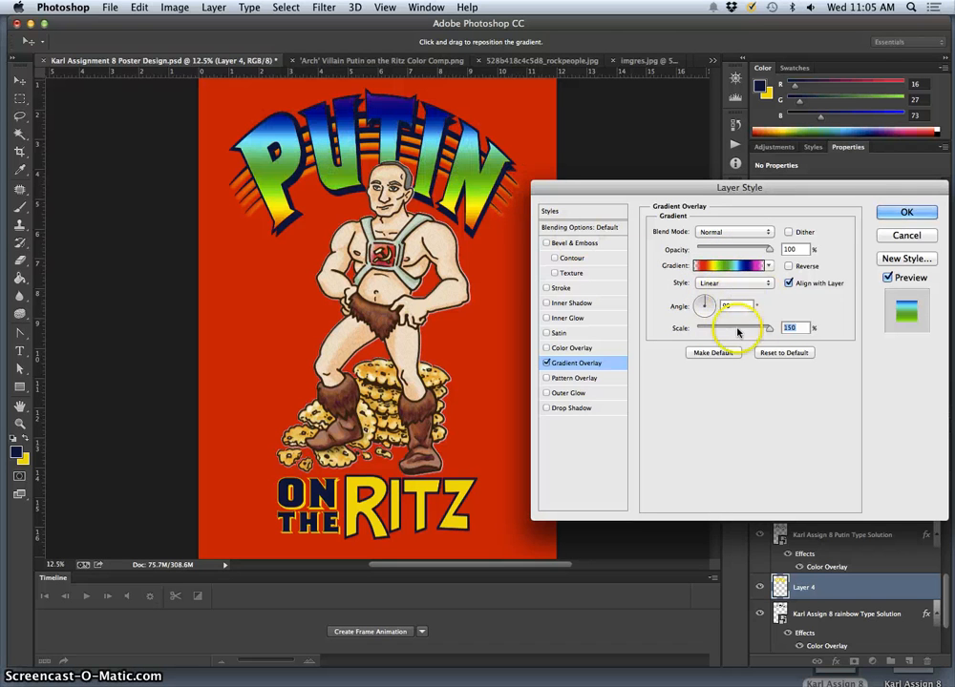
Edit the rainbow gradient, moving its red color stop to 0% and its magenta color stop to 100%
left_click(744, 265)
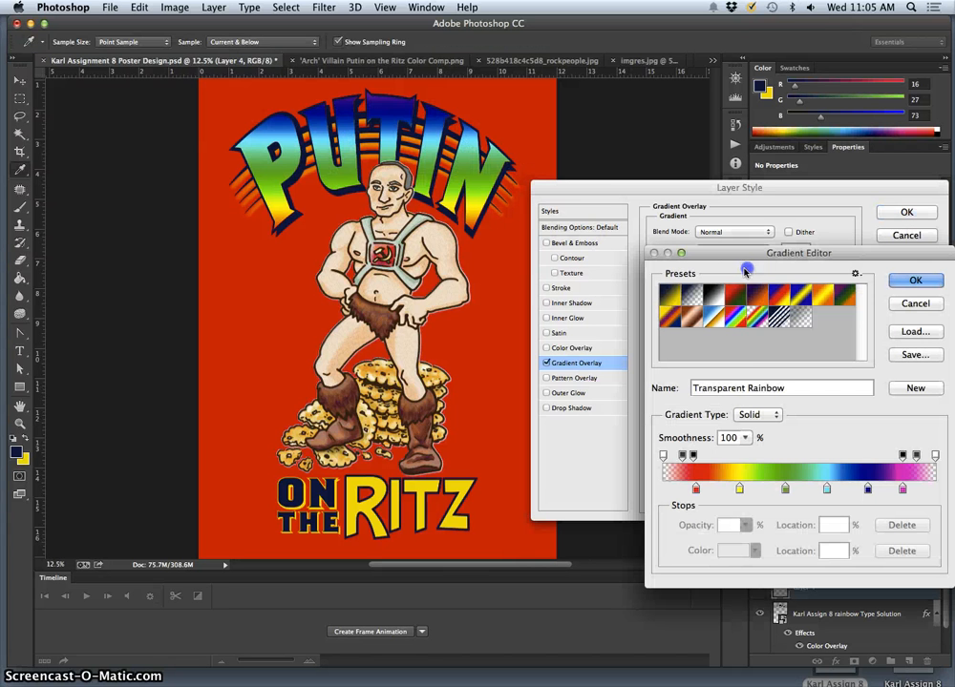
left_click(696, 491)
left_click_drag(696, 489, 664, 489)
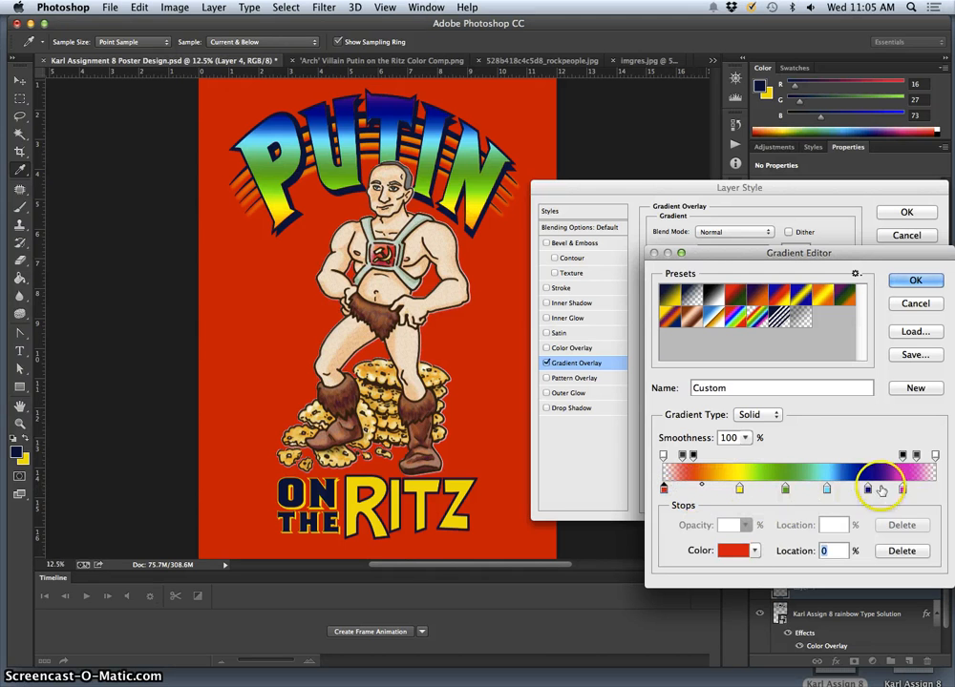
left_click_drag(901, 490, 951, 490)
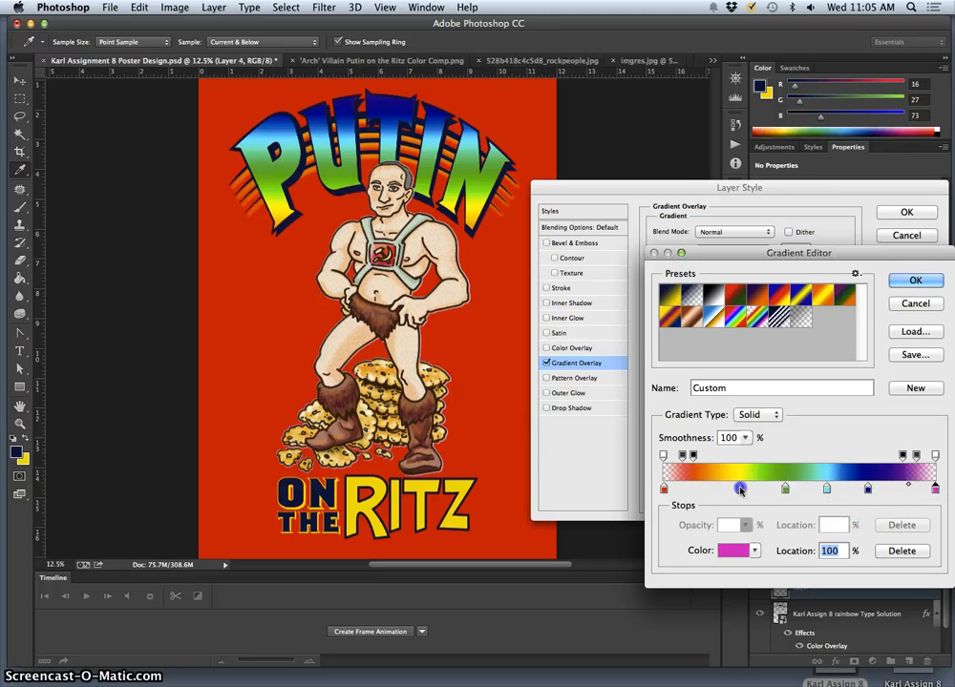
Redistribute the yellow, green, cyan, navy and magenta color stops along the rainbow gradient and accept the edited gradient
left_click_drag(740, 489, 725, 489)
left_click_drag(785, 490, 805, 490)
left_click(826, 490)
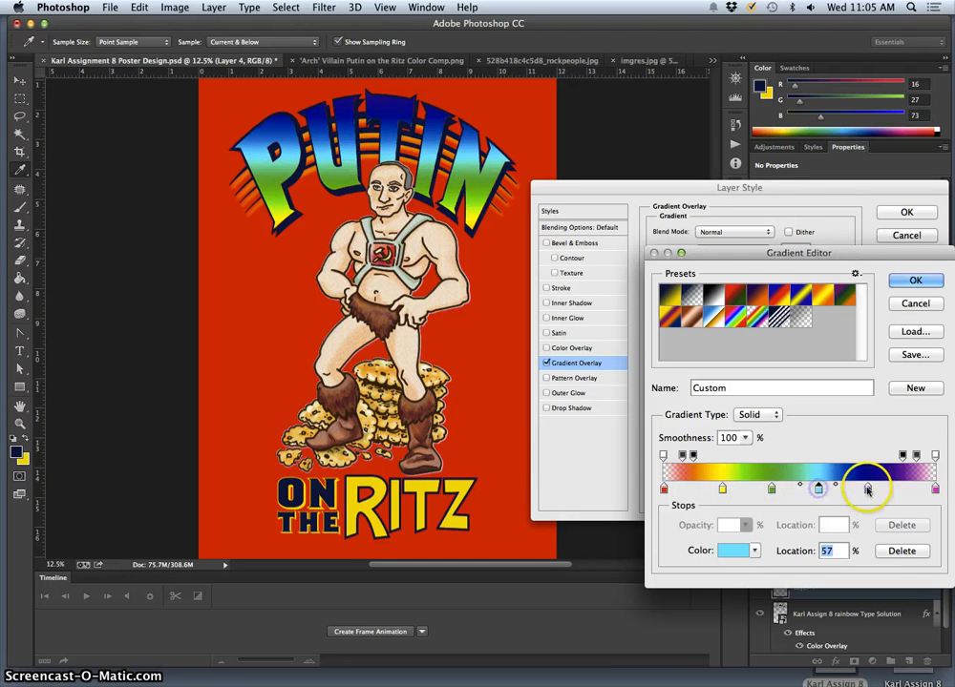
left_click_drag(867, 490, 928, 489)
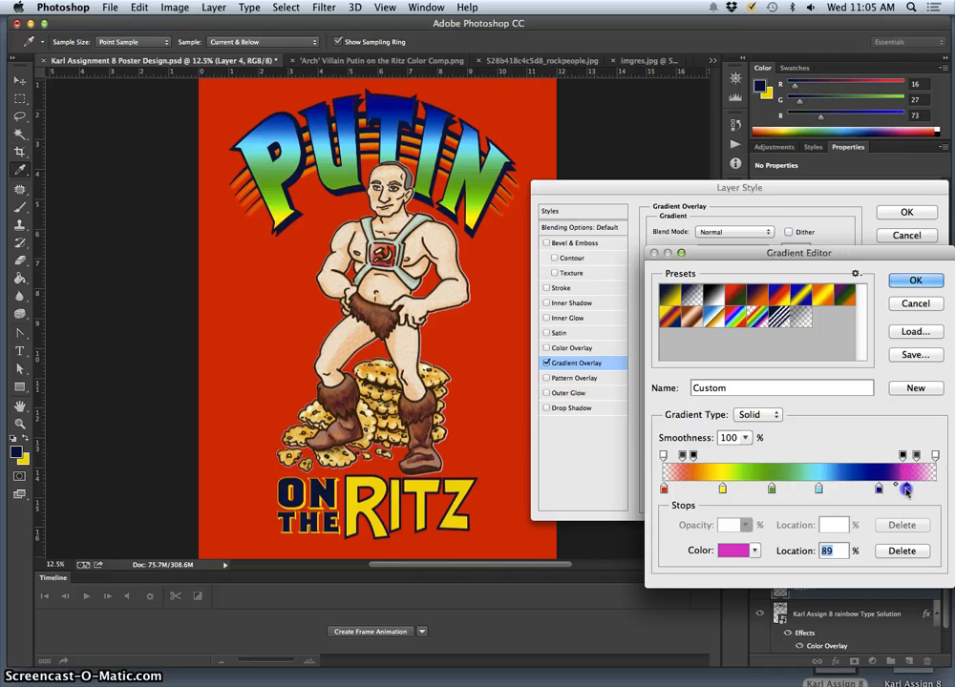
left_click_drag(871, 490, 802, 489)
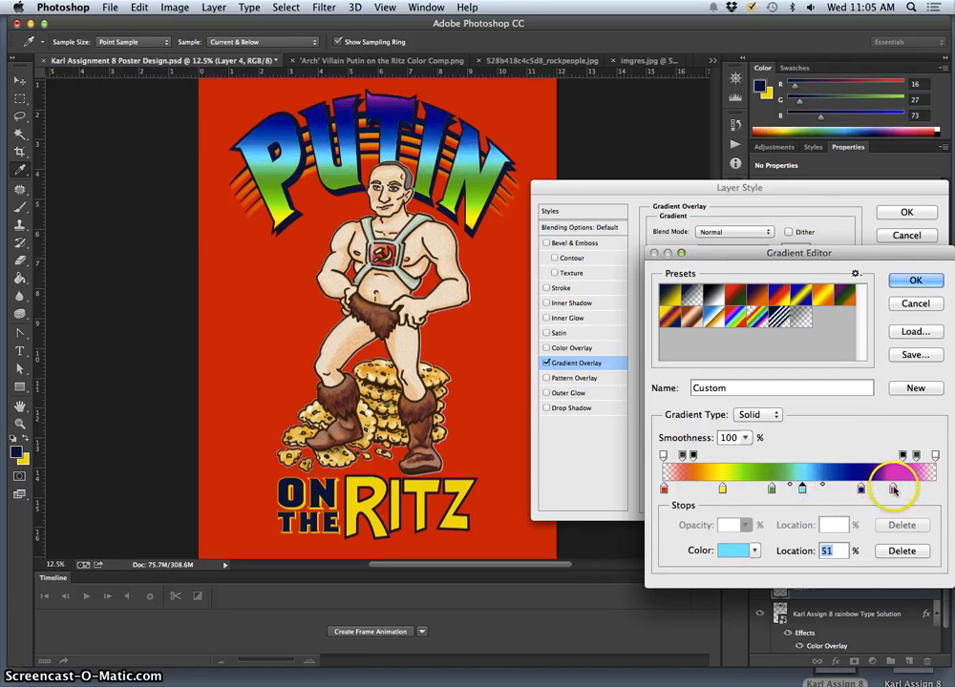
mouse_move(893, 489)
left_mouse_down()
mouse_move(876, 487)
mouse_move(911, 488)
left_mouse_up()
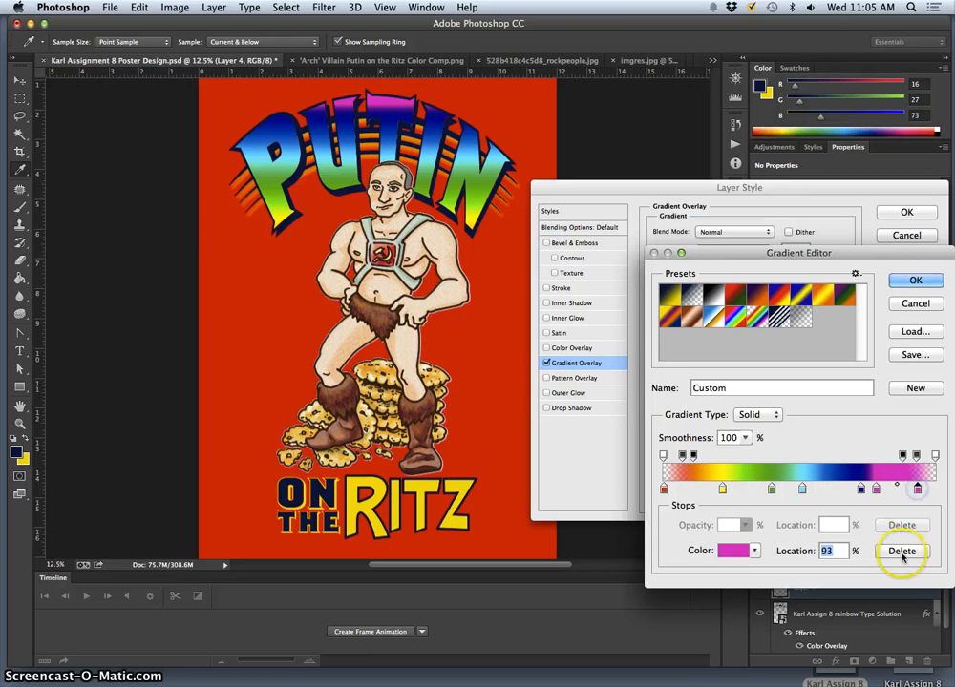
left_click(915, 280)
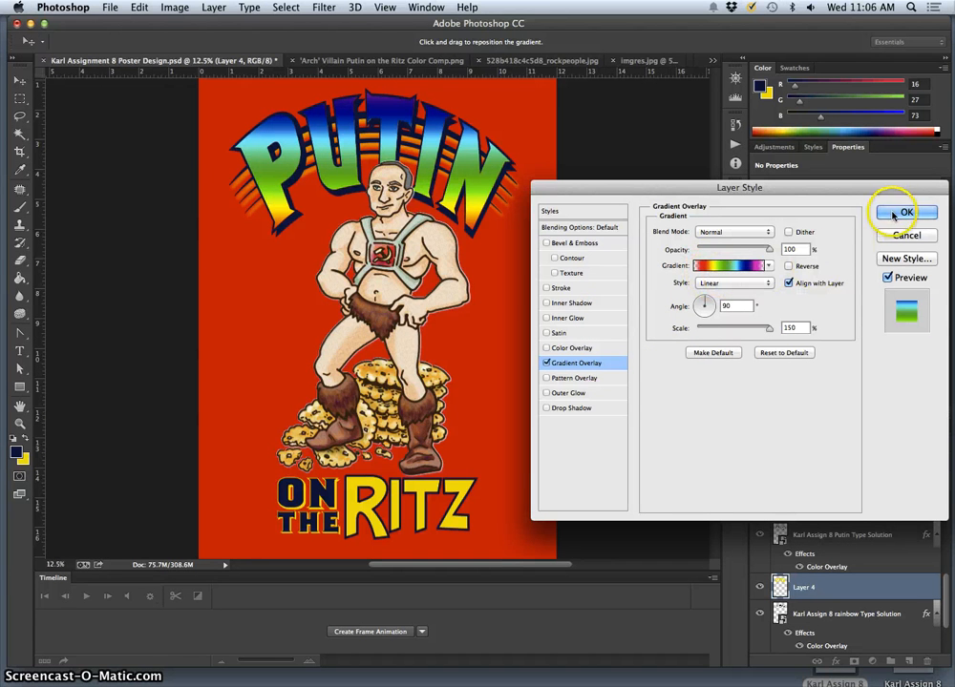
Try the Screen, Lighten, Overlay, Soft Light and Exclusion blend modes on the rainbow gradient overlay
mouse_move(769, 249)
left_mouse_down()
mouse_move(702, 251)
mouse_move(767, 252)
left_mouse_up()
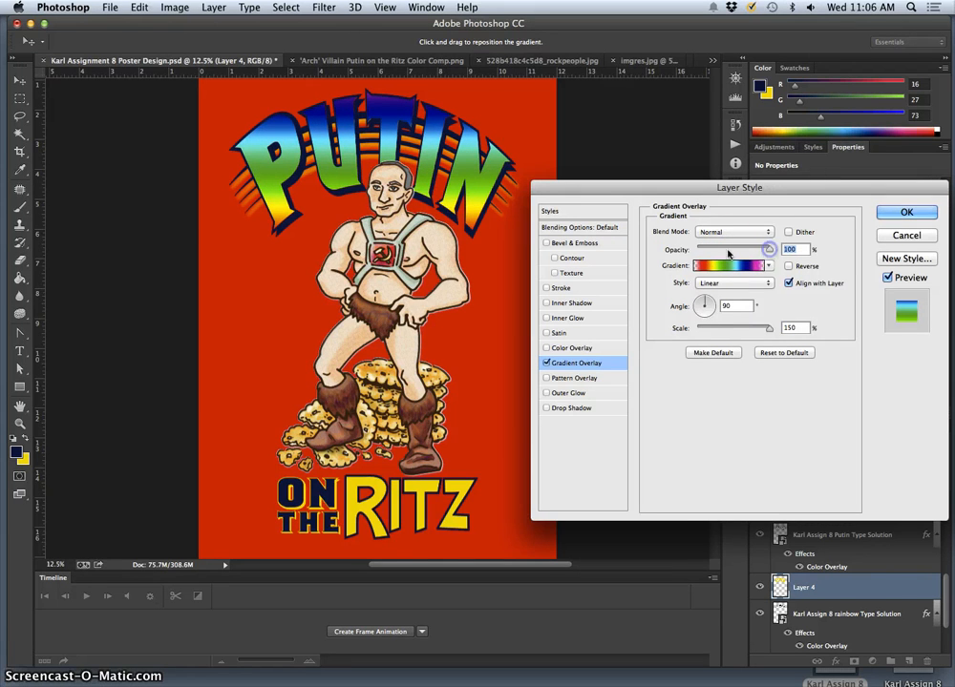
left_click(730, 232)
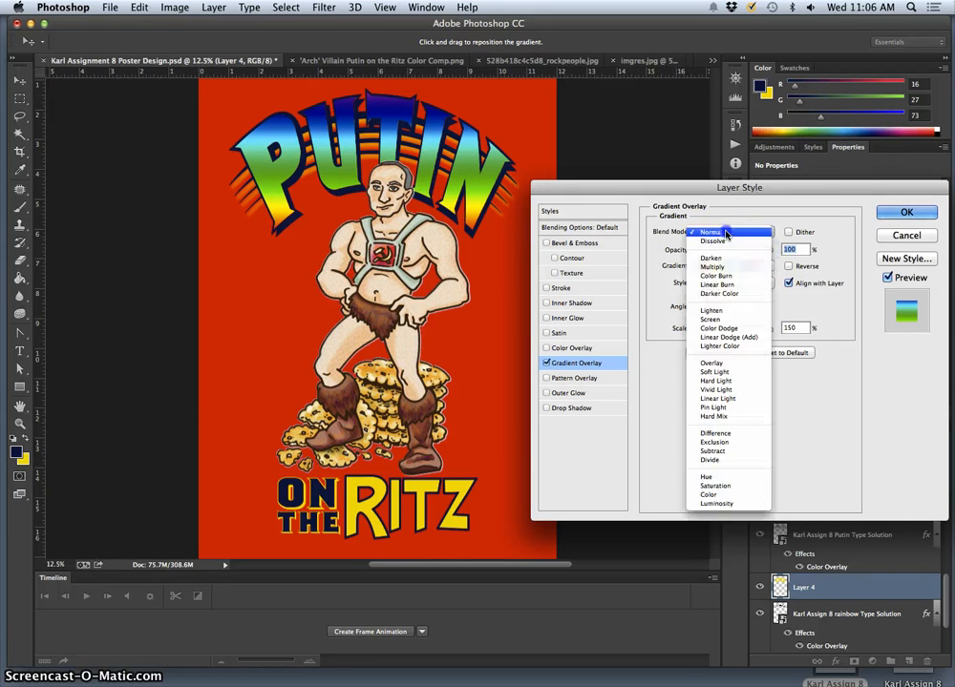
left_click(716, 320)
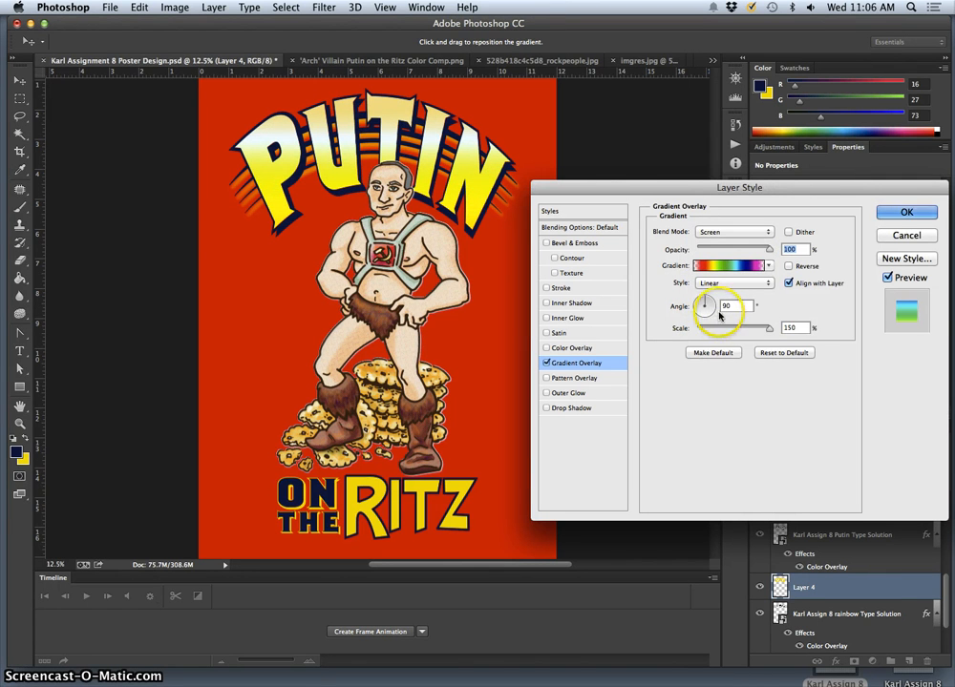
left_click(731, 232)
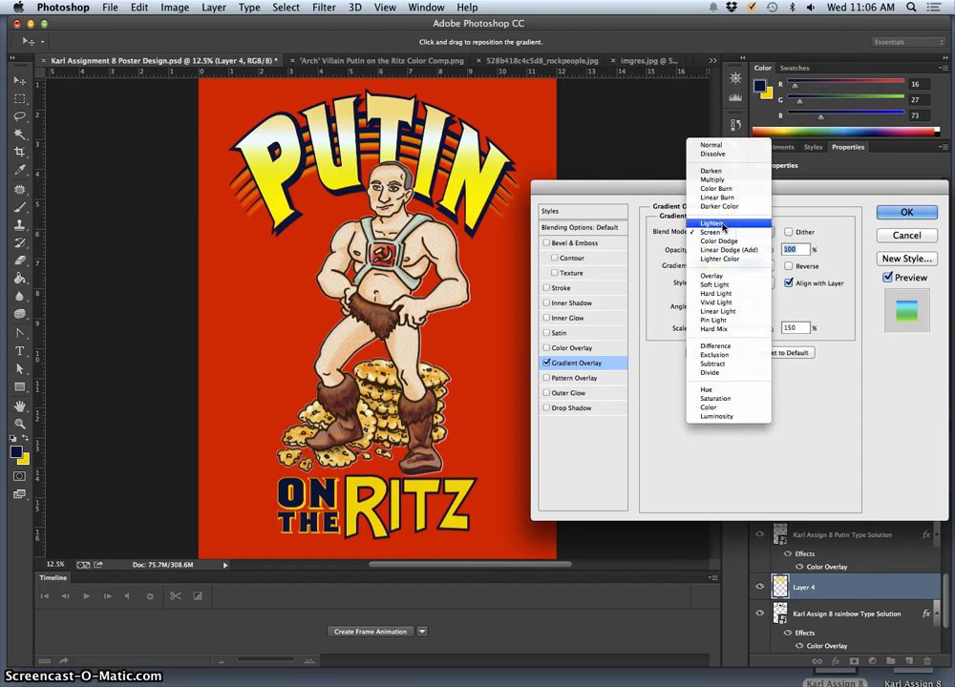
left_click(723, 225)
left_click(723, 233)
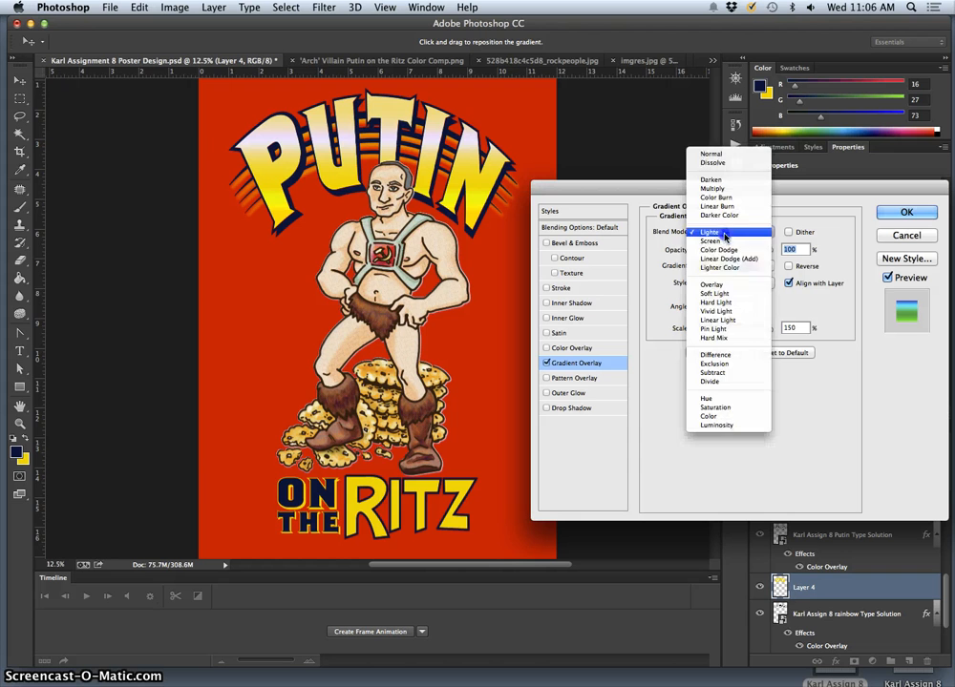
left_click(718, 286)
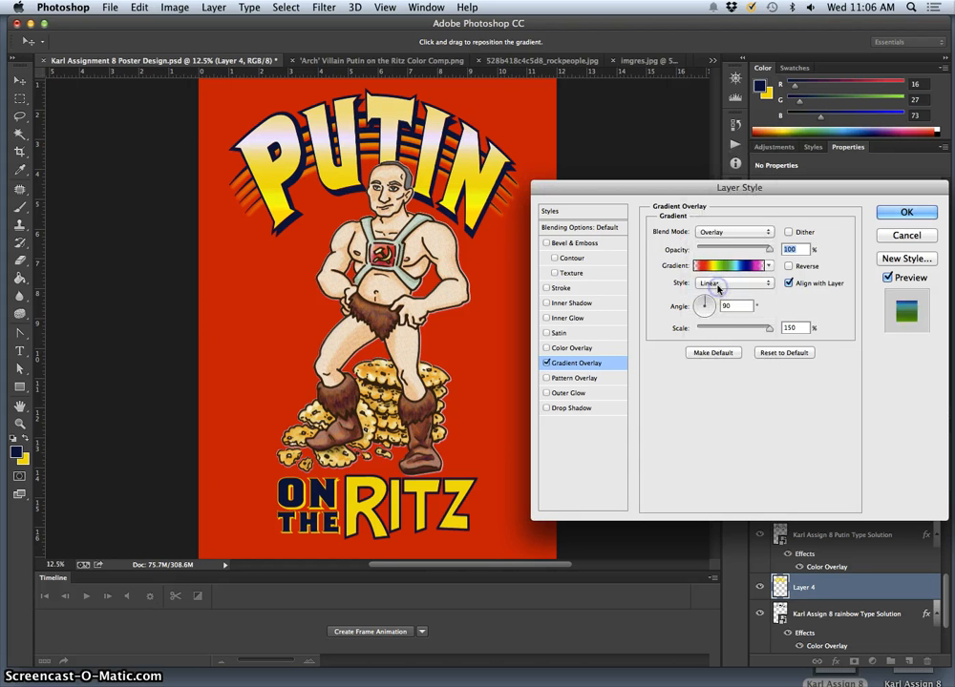
left_click(729, 233)
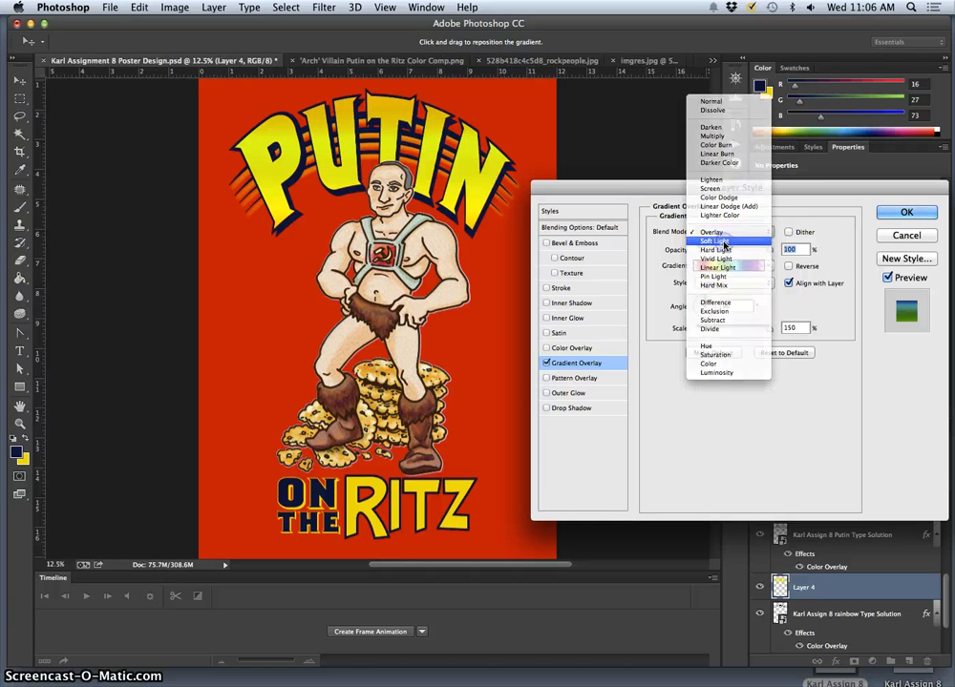
left_click(723, 241)
left_click(729, 233)
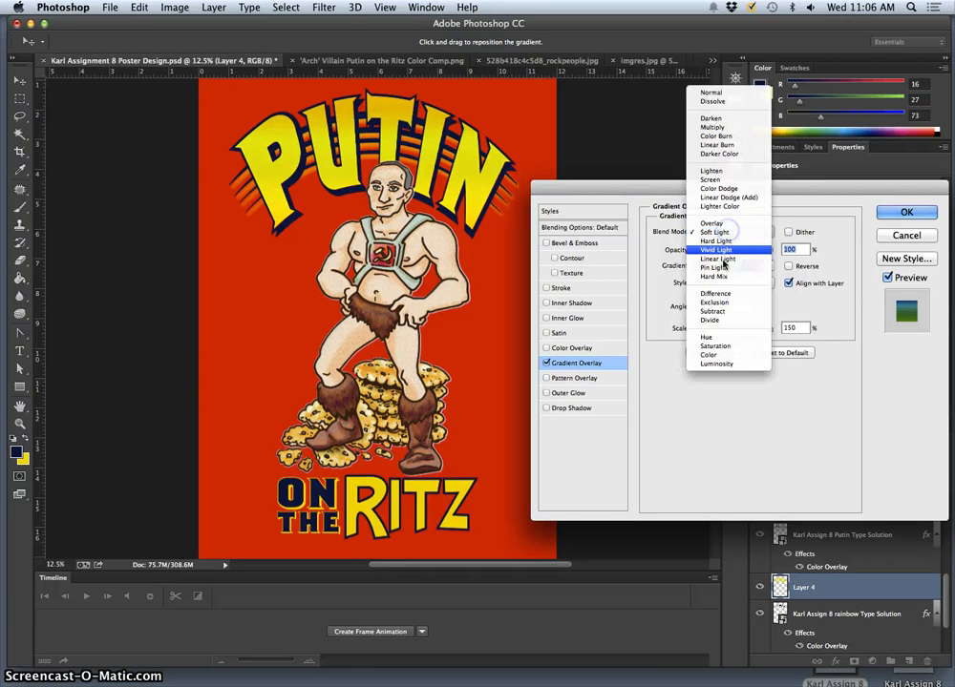
left_click(719, 302)
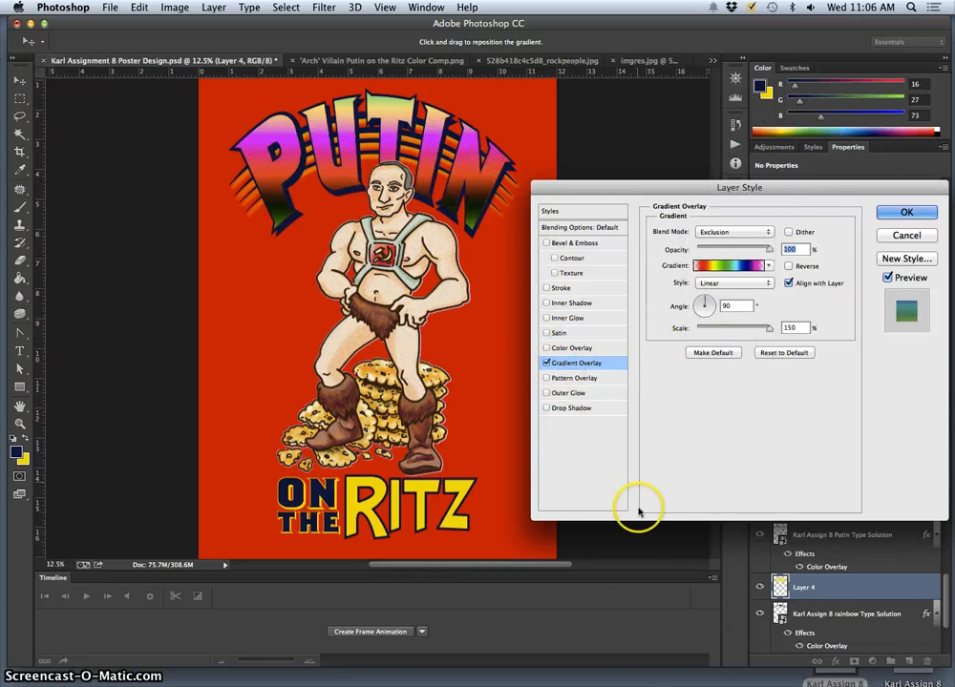
Return the rainbow gradient overlay's blend mode to Normal and apply the layer style
left_click(721, 234)
left_click(723, 24)
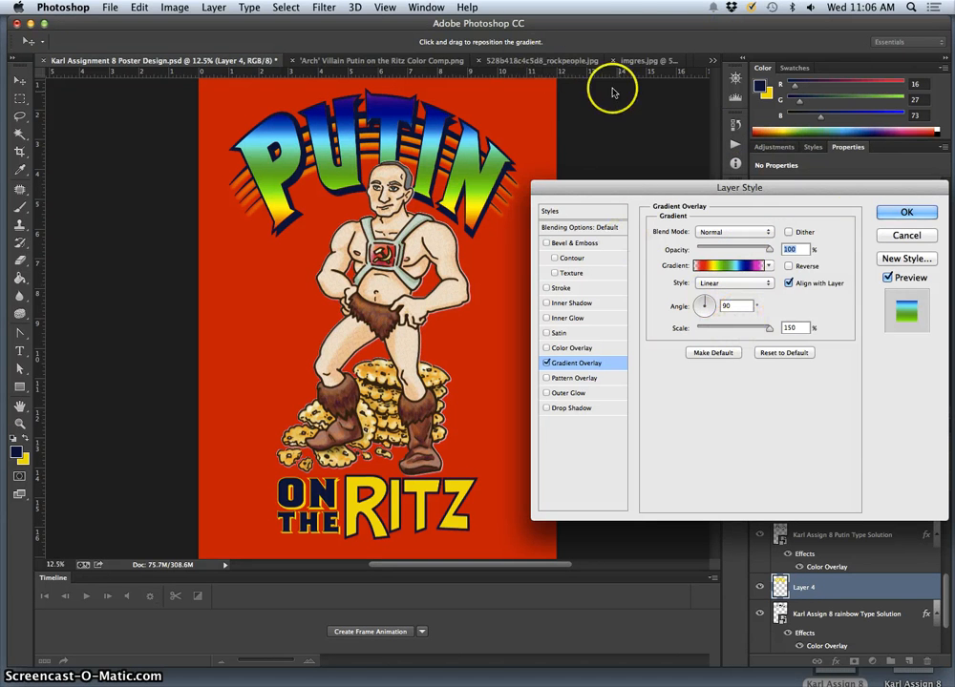
left_click(904, 215)
Examine the lettering in the rock people and Ritz logo reference images, and return to the poster design document
left_click(538, 60)
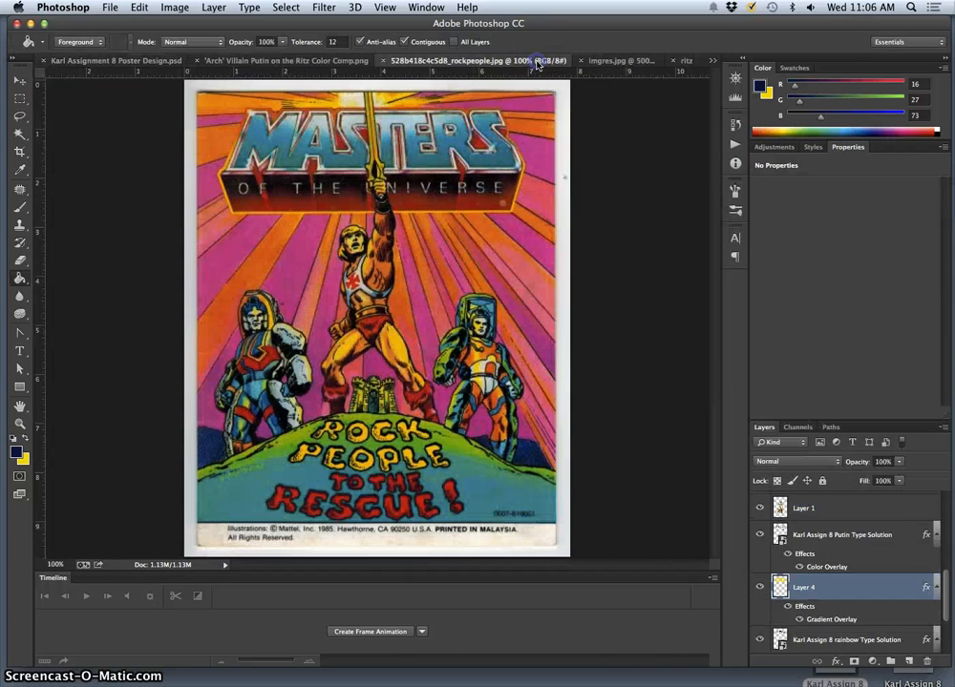
left_click(321, 61)
left_click(495, 59)
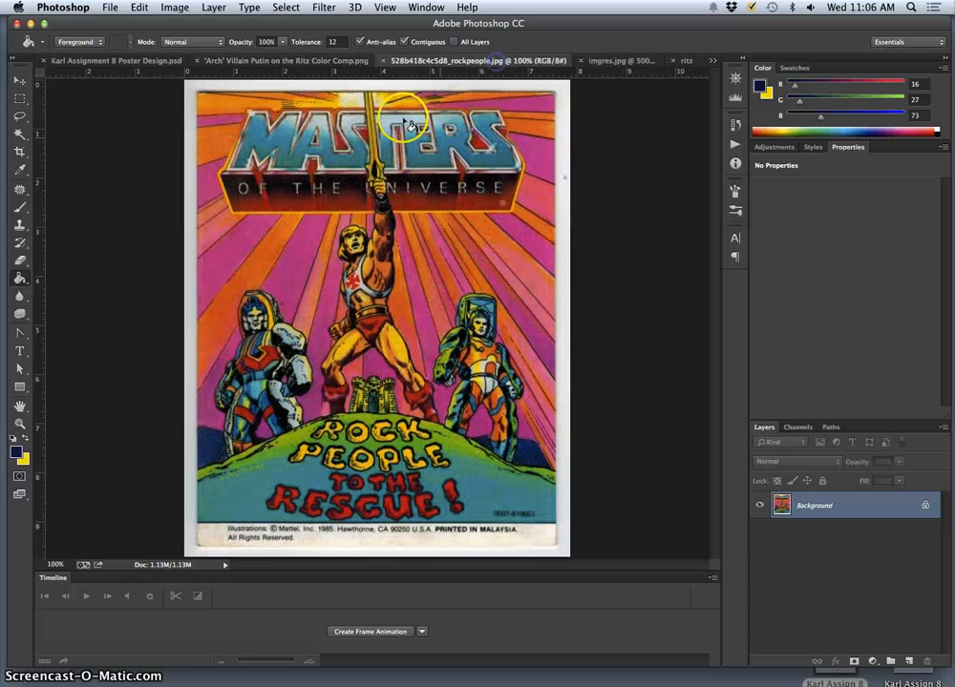
left_click(629, 61)
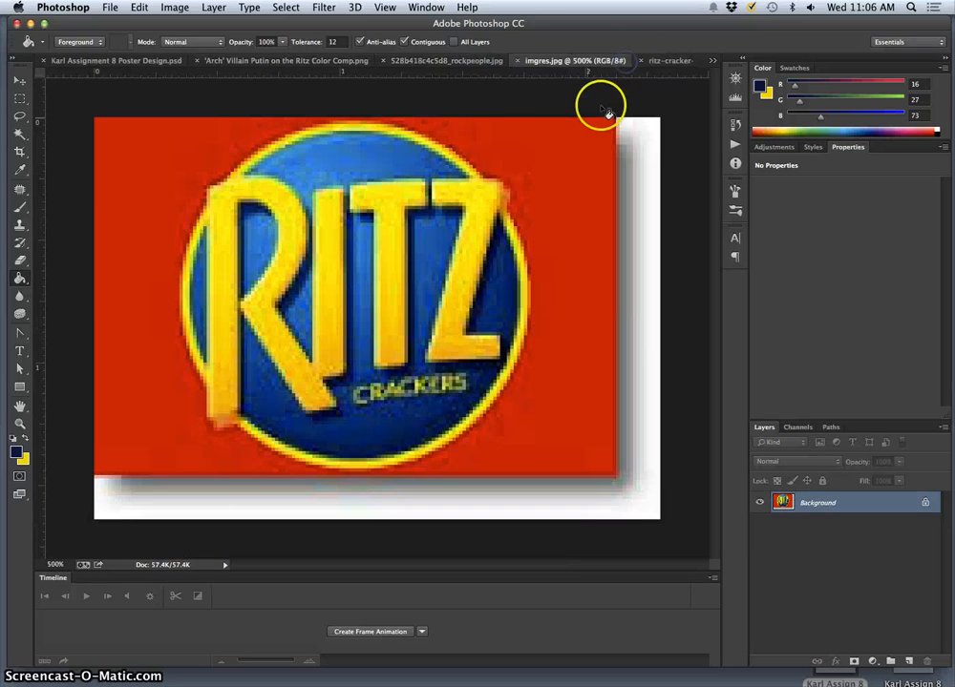
left_click(448, 60)
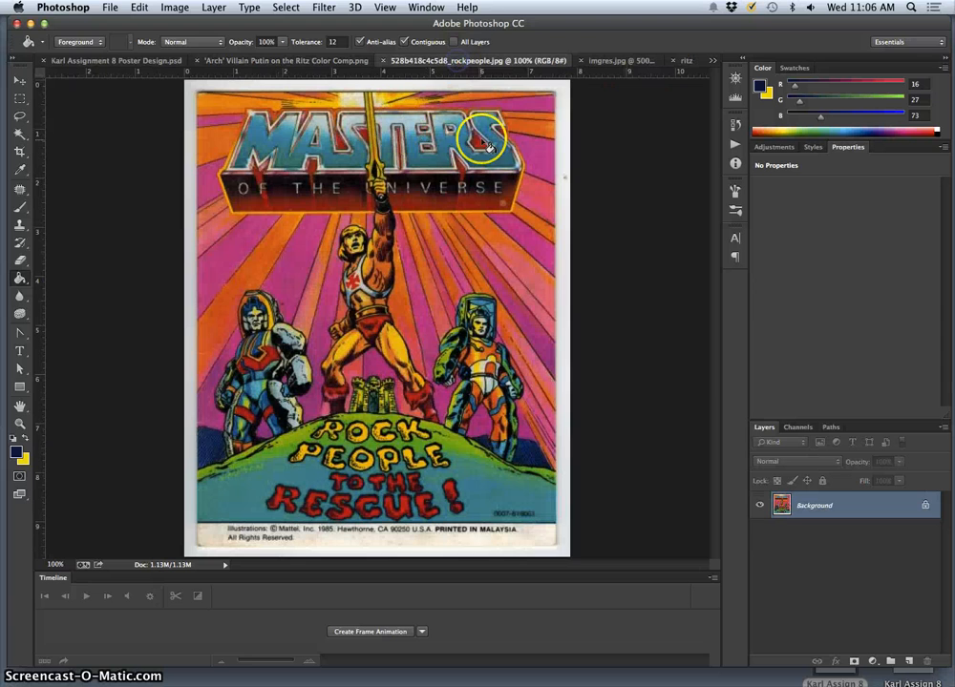
left_click(86, 62)
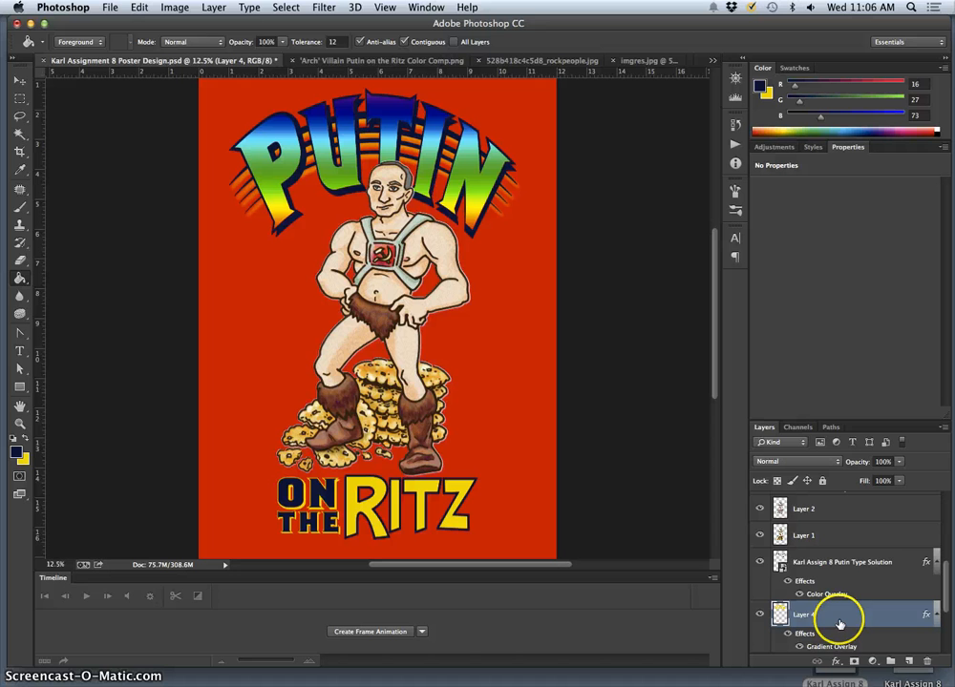
Add an Outer Glow to the Karl Assign 8 Putin Type Solution layer with 29% spread and 21 px size
double_click(866, 572)
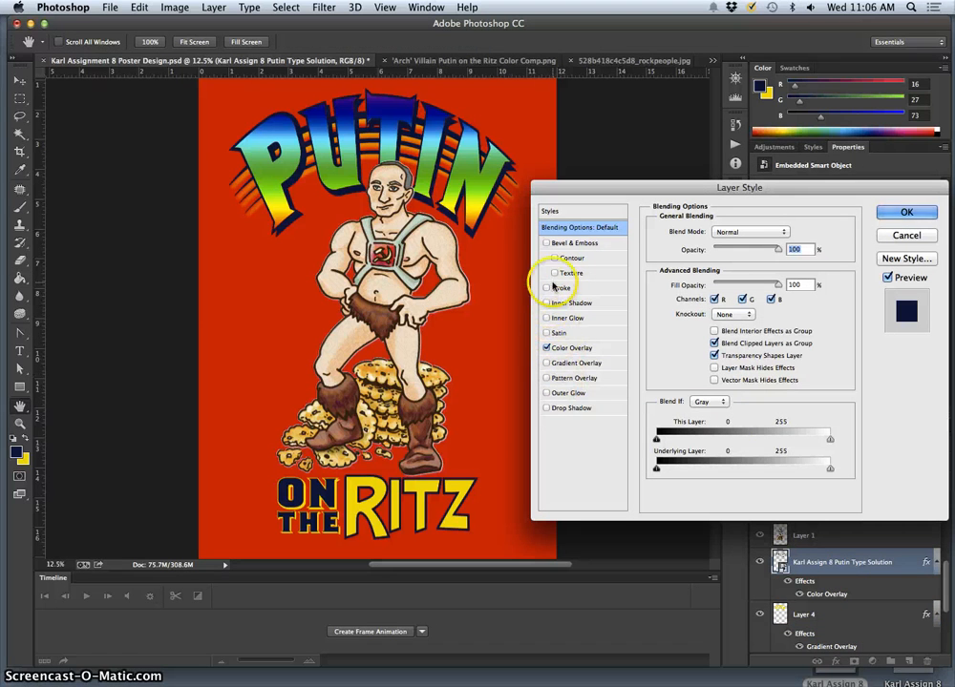
left_click(548, 393)
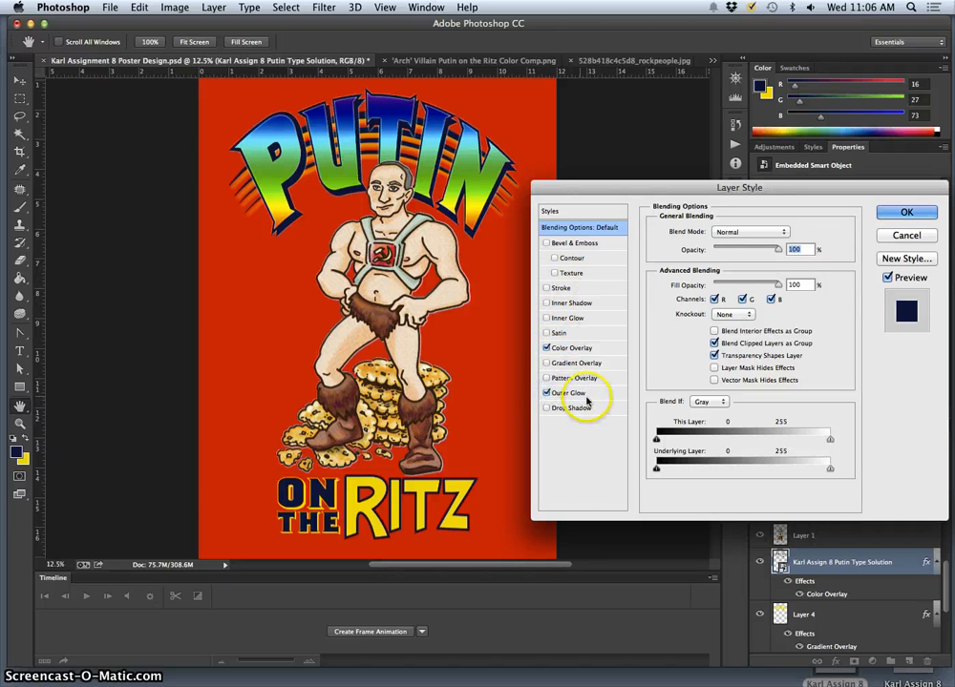
left_click(571, 394)
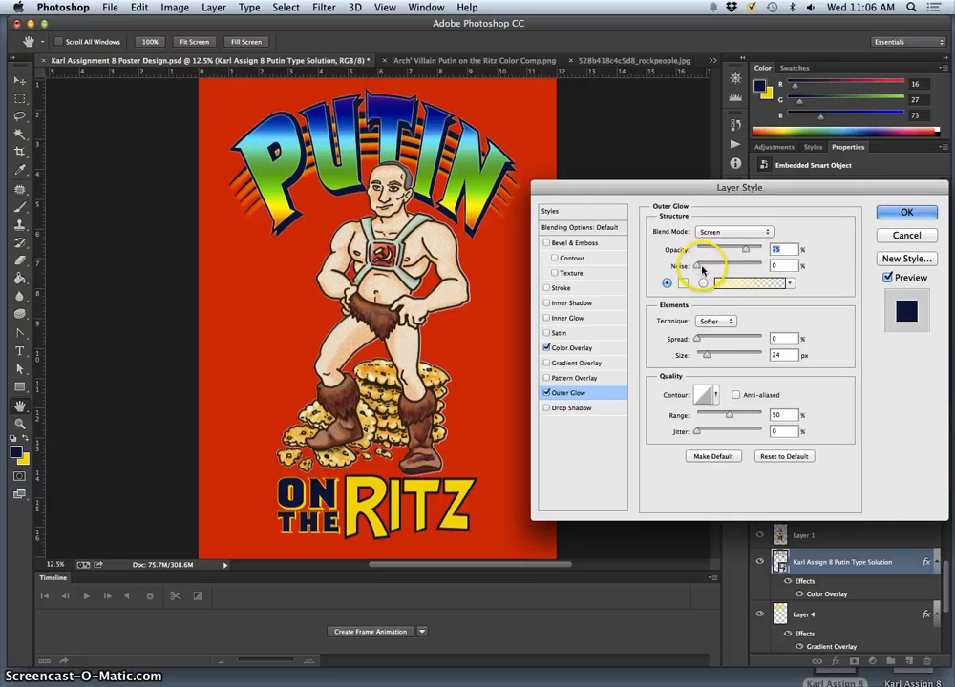
left_click_drag(698, 340, 713, 359)
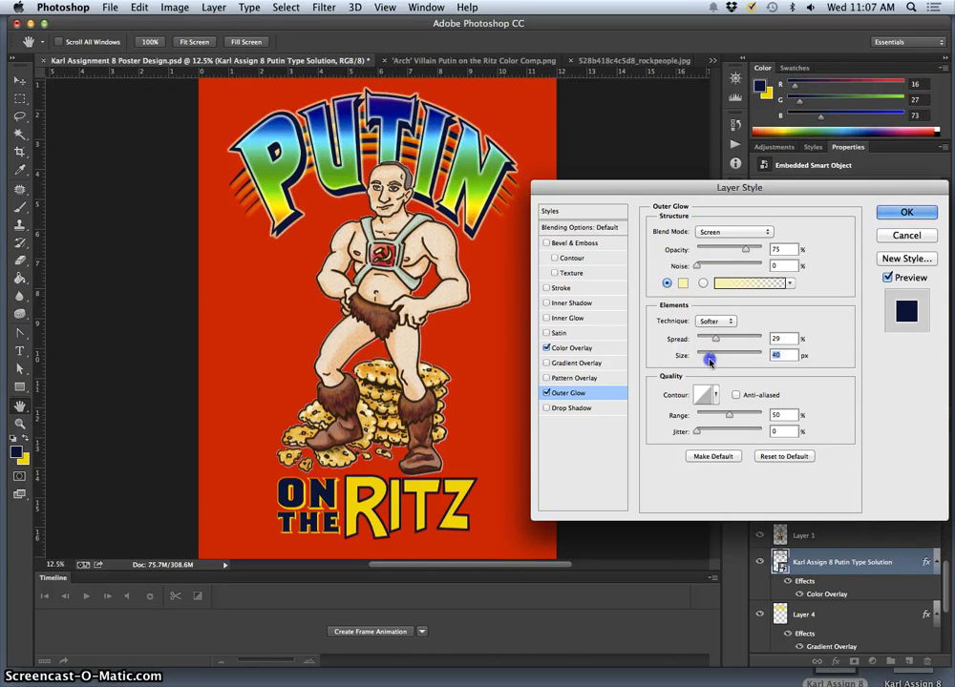
left_click_drag(709, 361, 706, 360)
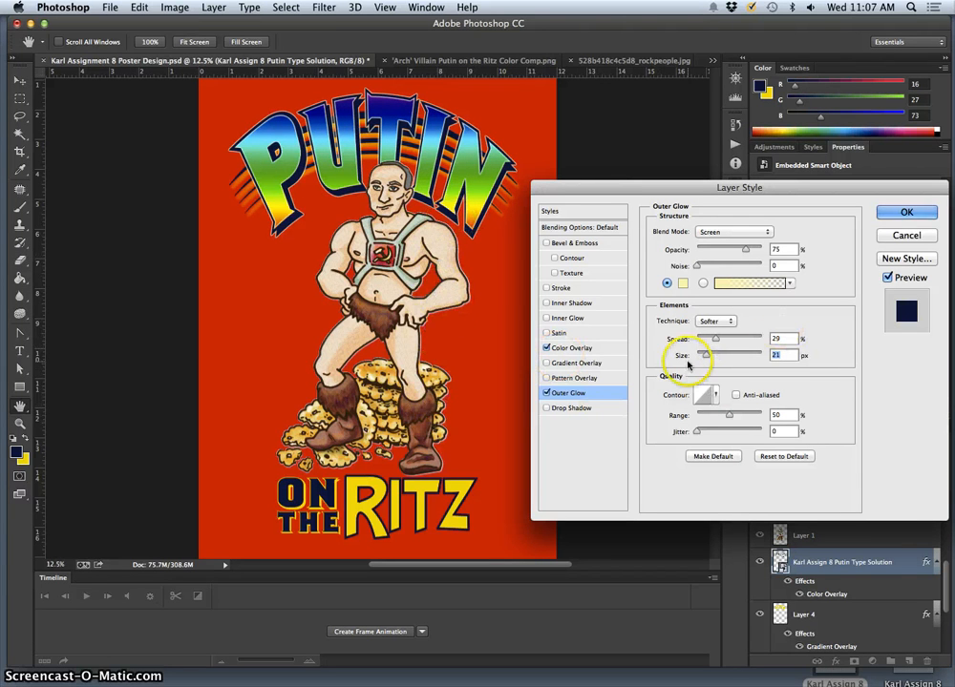
Add a gradient-filled Inner Glow to the PUTIN outline with 8 px size and 21% opacity, and raise its jitter
left_click(546, 319)
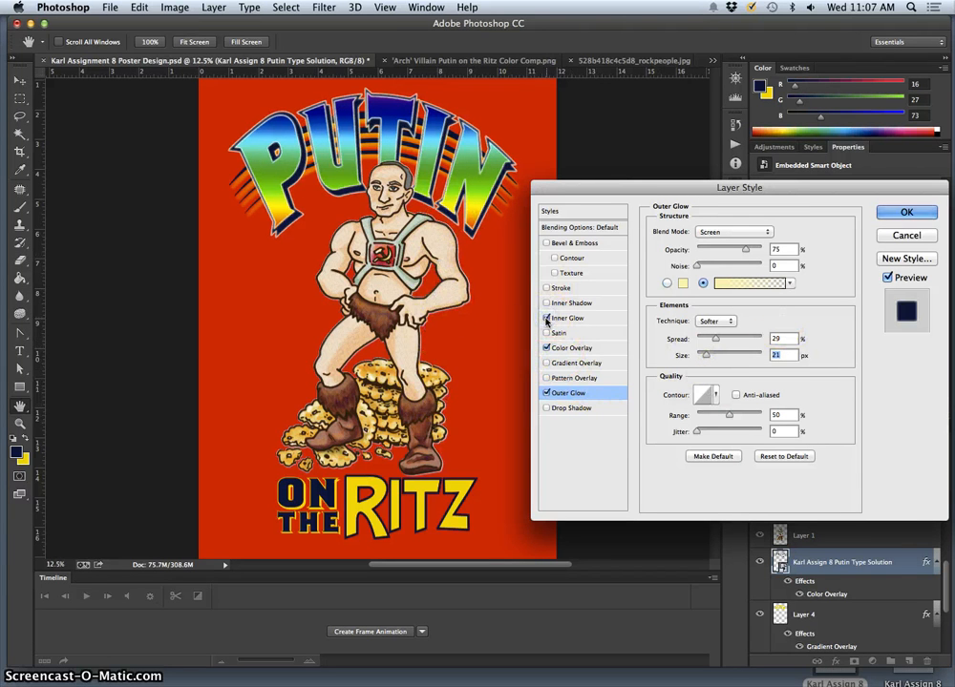
left_click(723, 284)
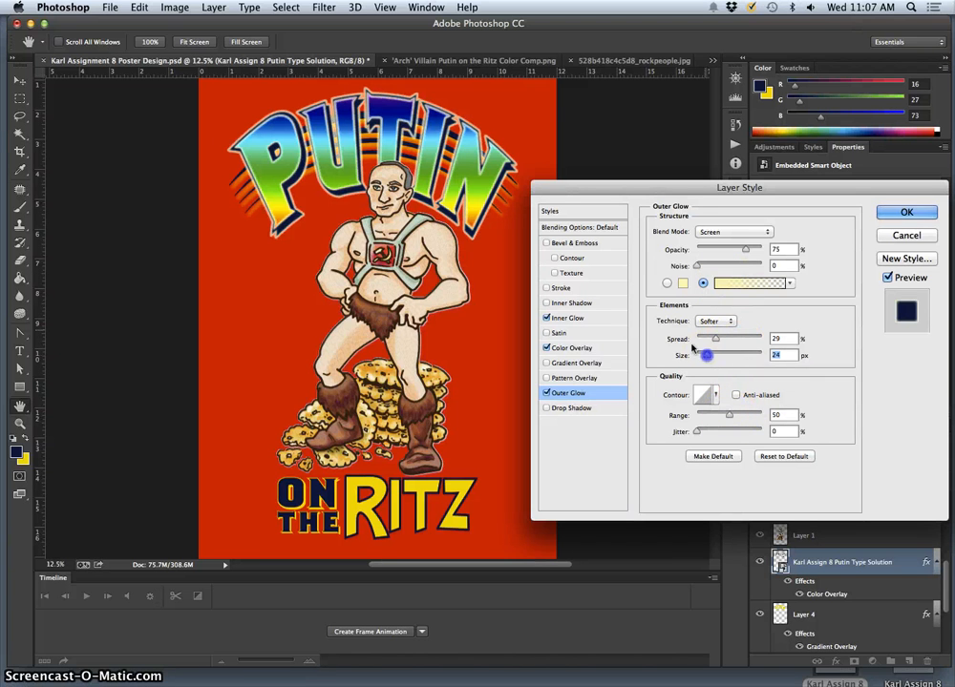
left_click(611, 317)
left_click(705, 285)
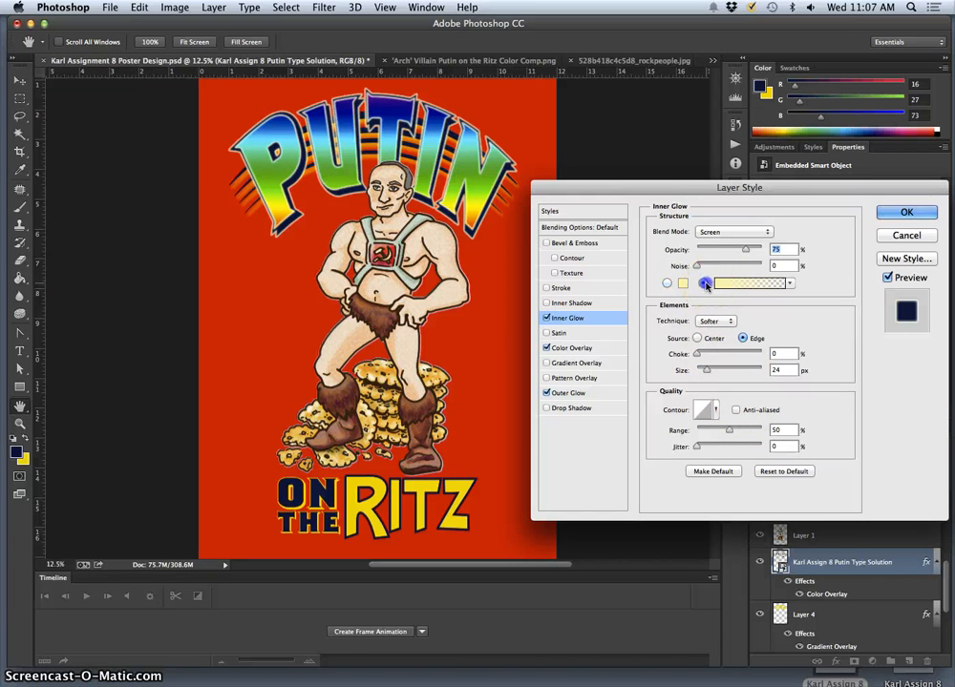
left_click_drag(707, 371, 702, 356)
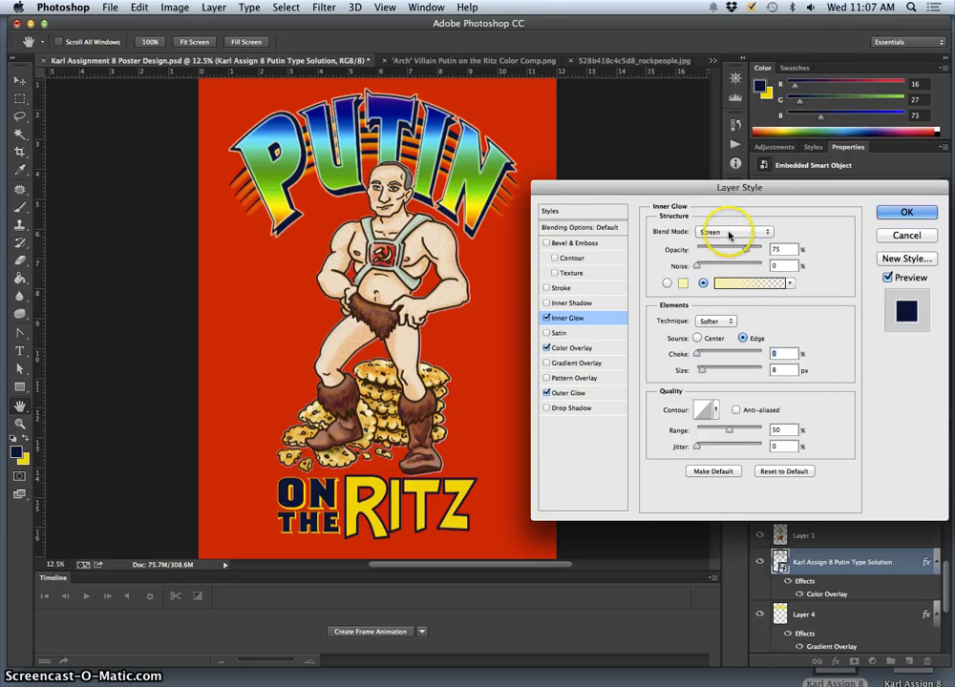
left_click_drag(745, 248, 721, 249)
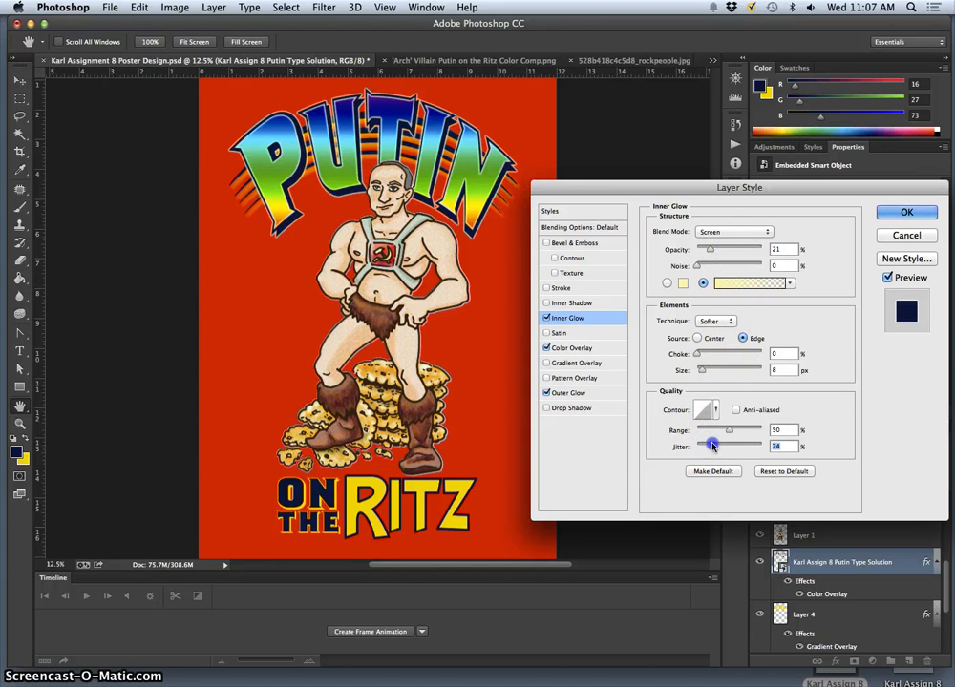
Add an Inner Shadow to the PUTIN outline with 76% opacity, 33% choke and 144 px size
left_click(571, 305)
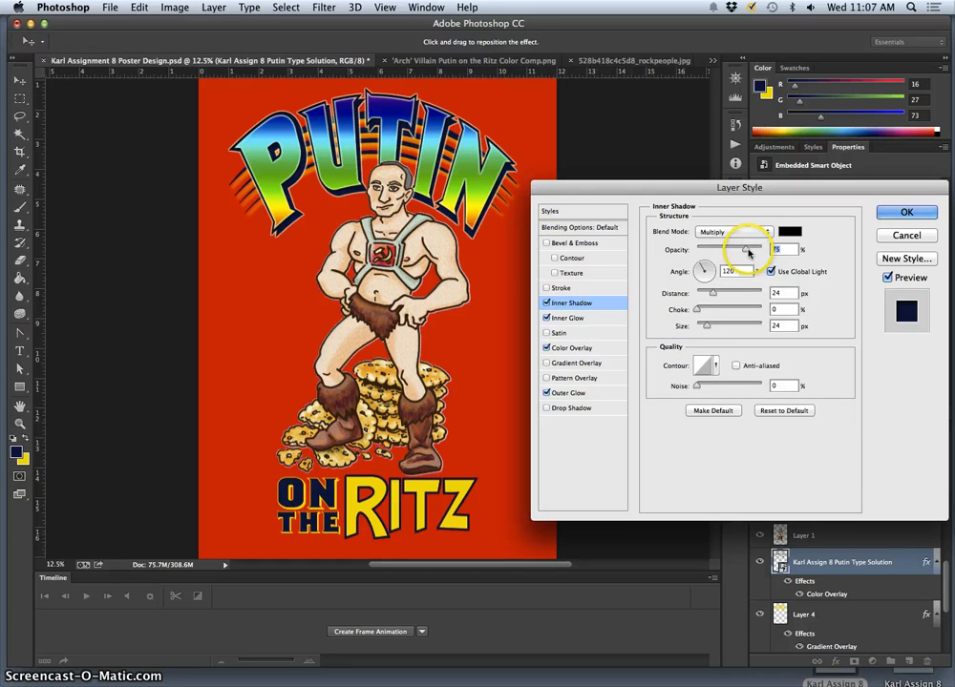
left_click_drag(705, 325, 709, 328)
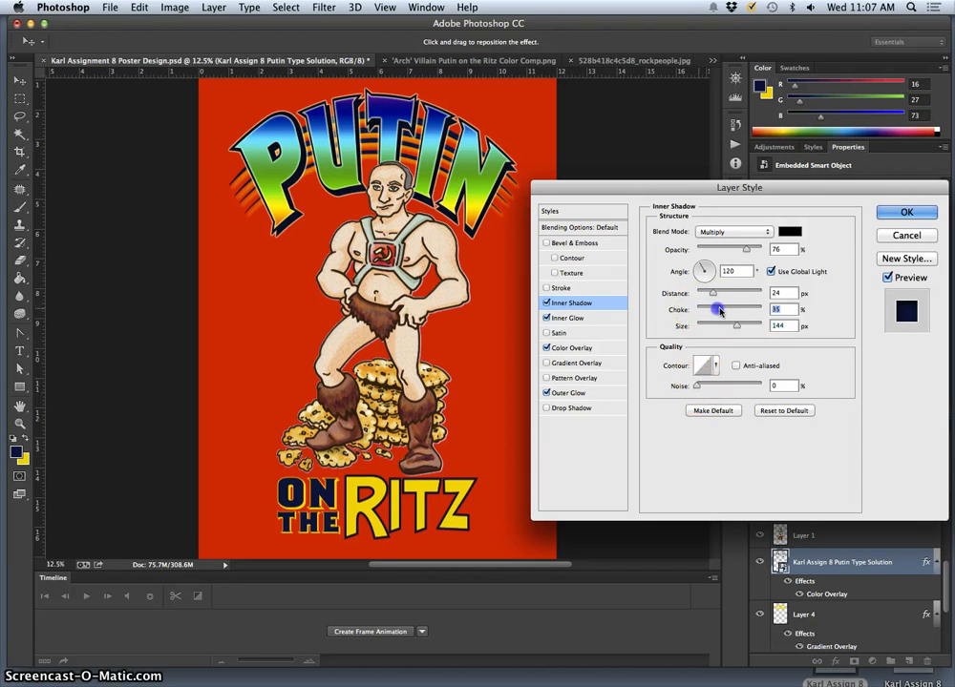
Try a 15 px yellow outside Stroke at 55% opacity on the PUTIN outline, and switch the Stroke off
left_click(547, 288)
left_click(547, 289)
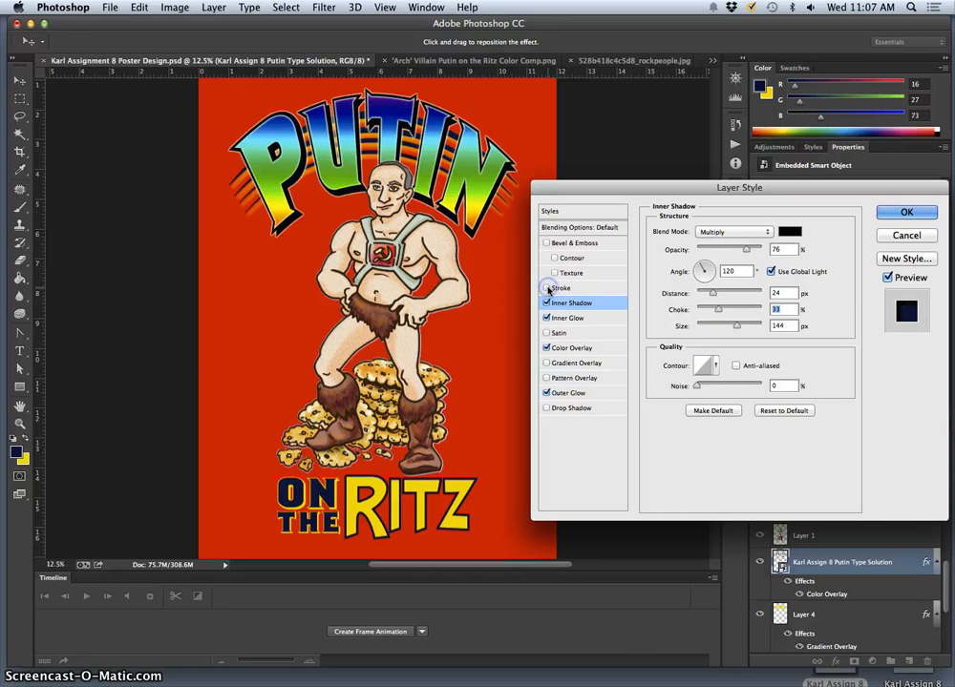
left_click(550, 289)
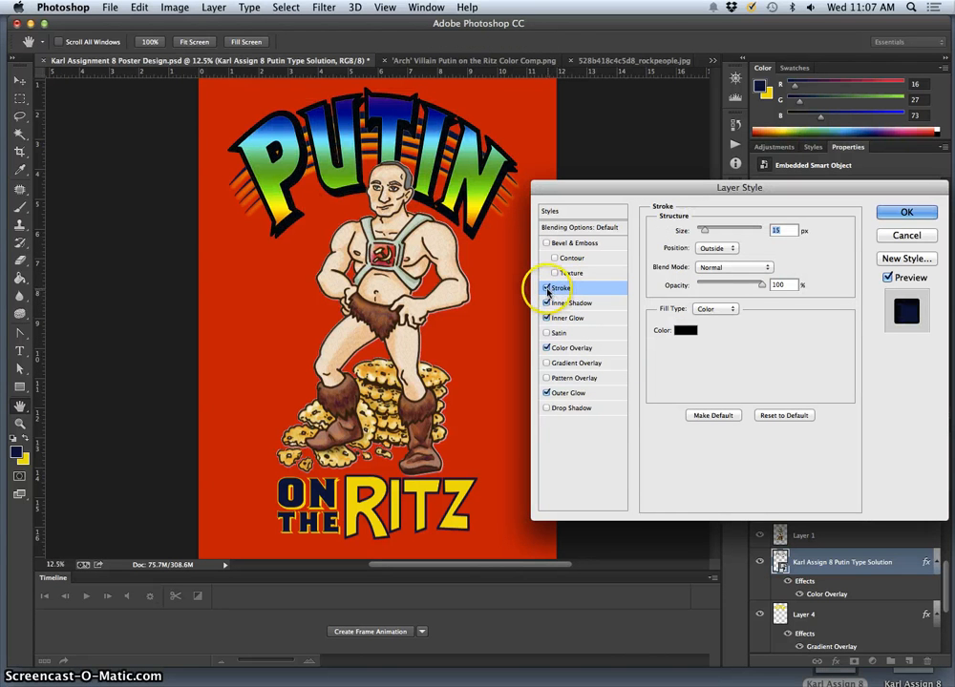
left_click(685, 331)
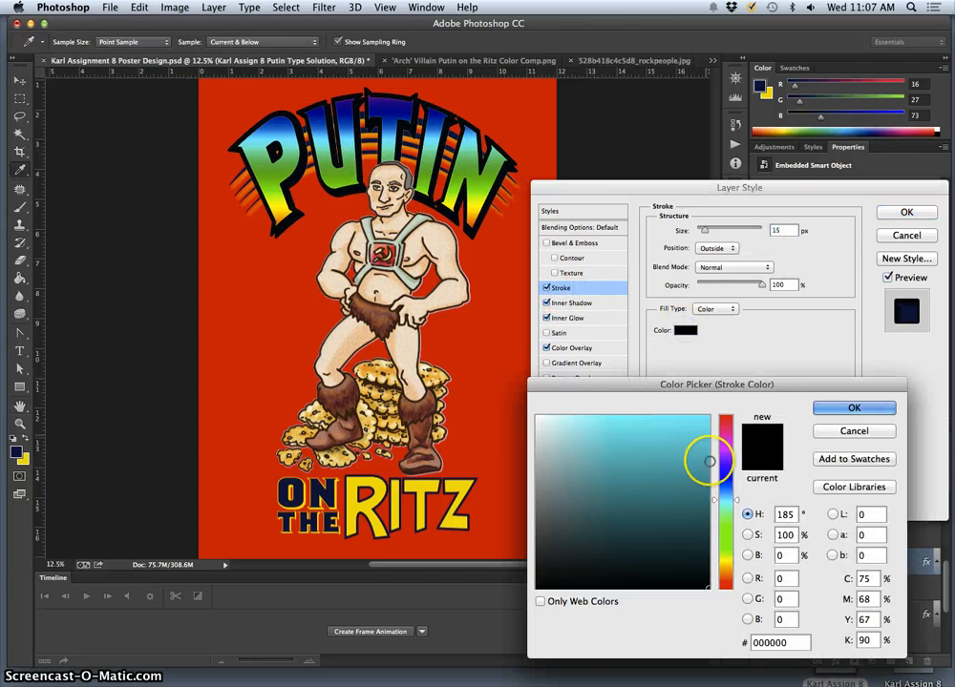
left_click_drag(725, 568, 718, 560)
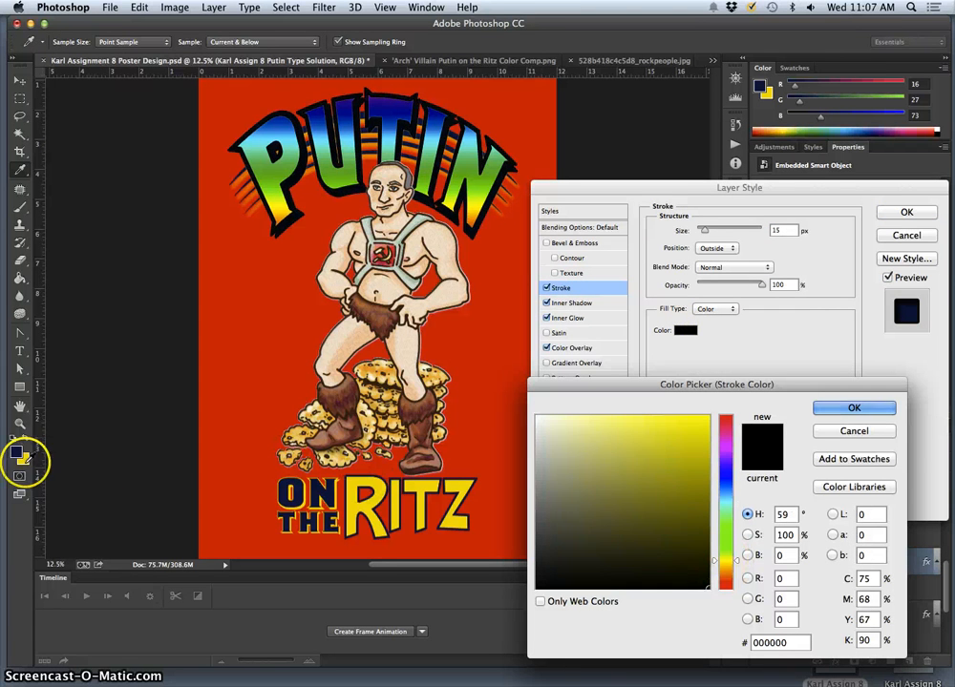
left_click(22, 459)
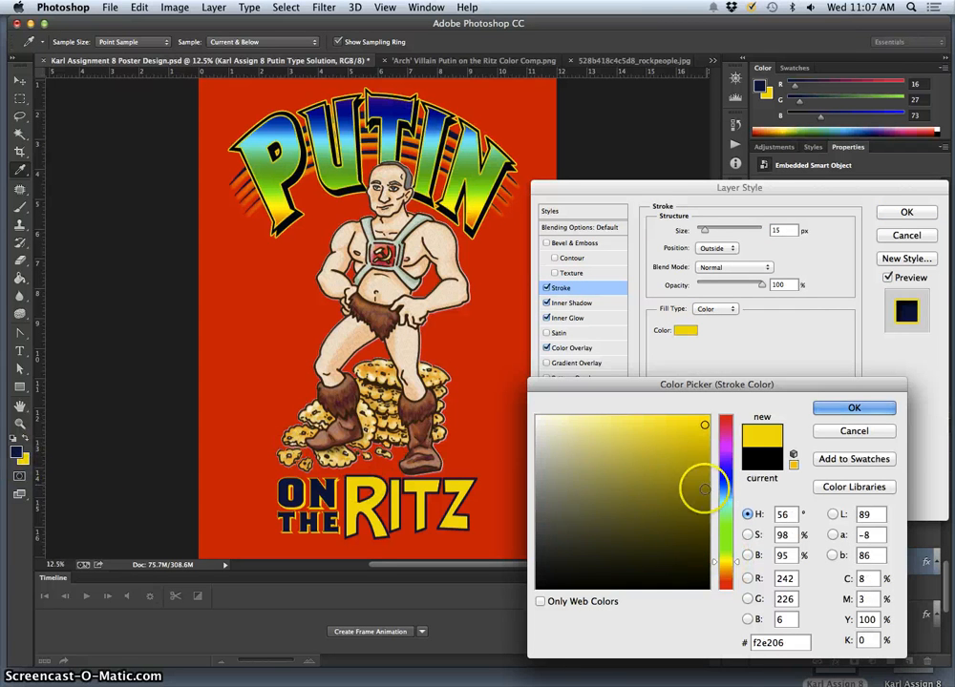
left_click(838, 410)
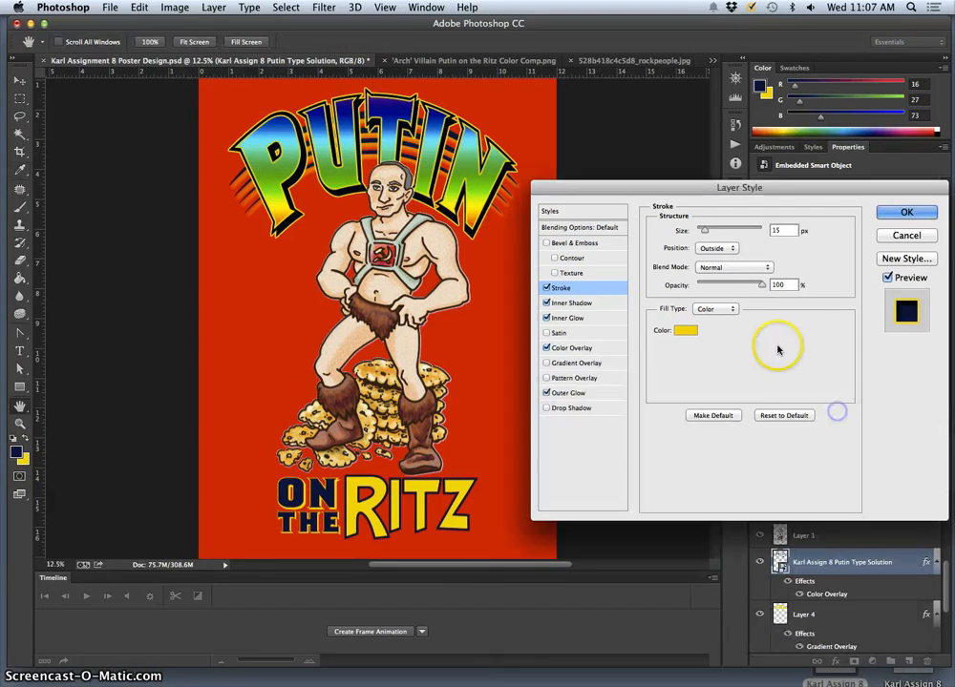
left_click_drag(724, 286, 725, 287)
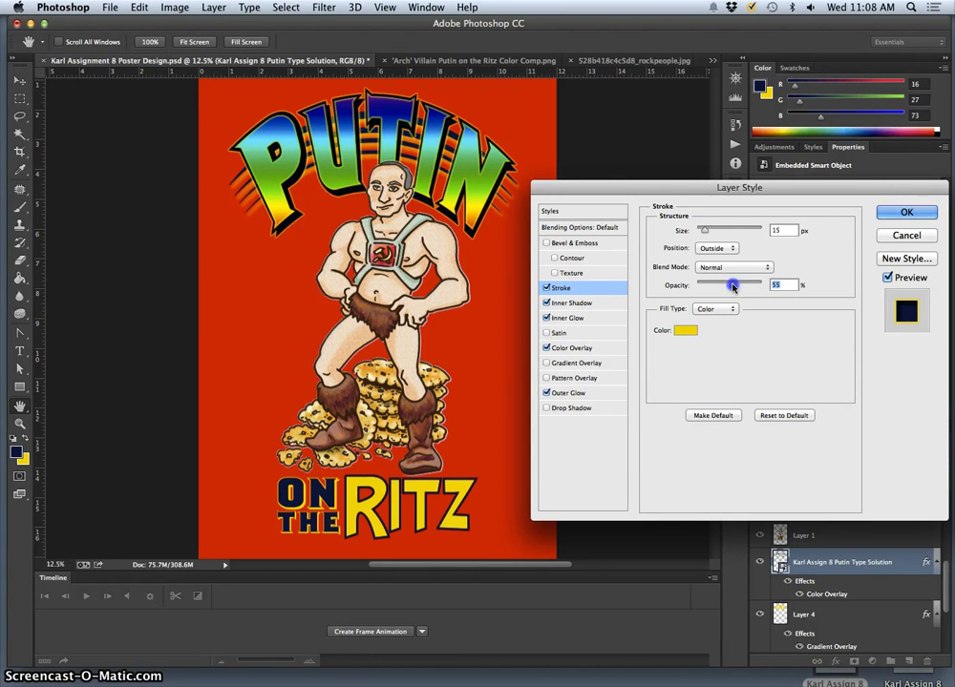
left_click(893, 236)
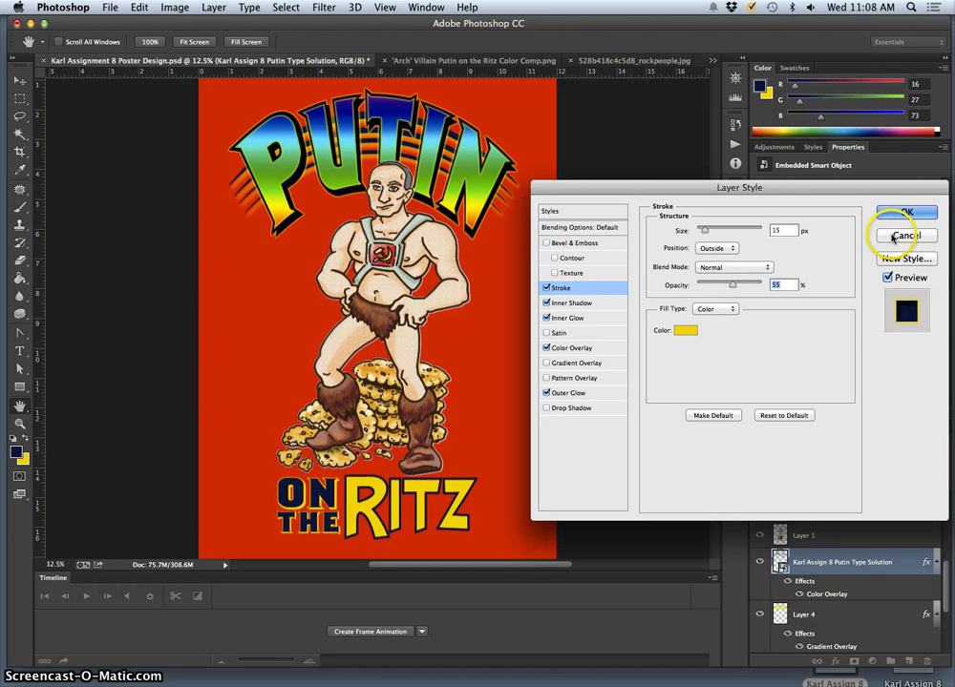
left_click(547, 287)
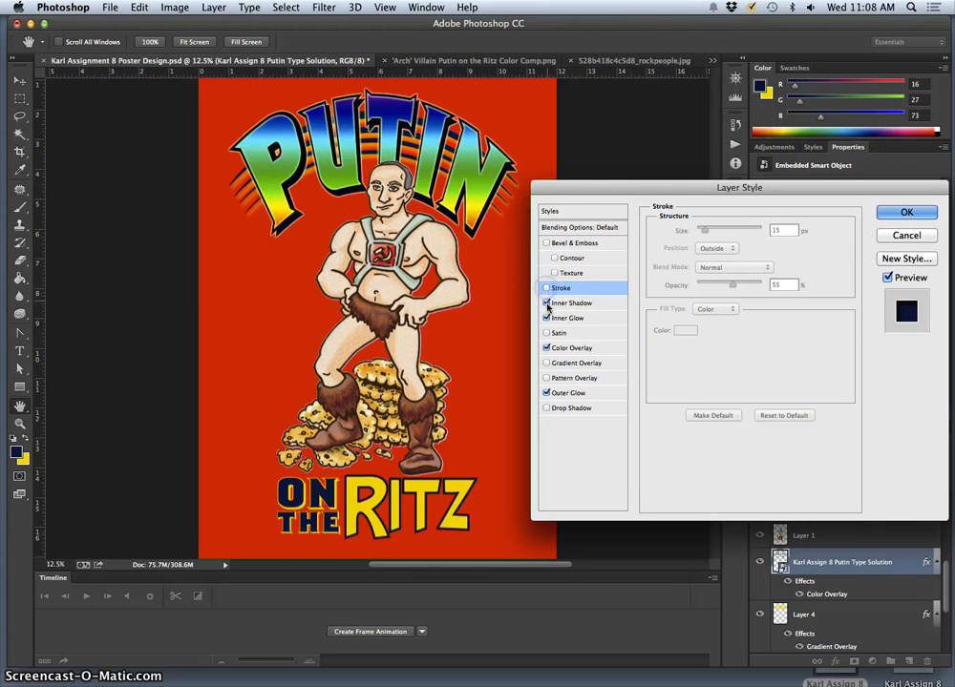
Compare the PUTIN outline with and without Inner Shadow and Inner Glow, leaving Inner Shadow off and Inner Glow on
left_click(546, 302)
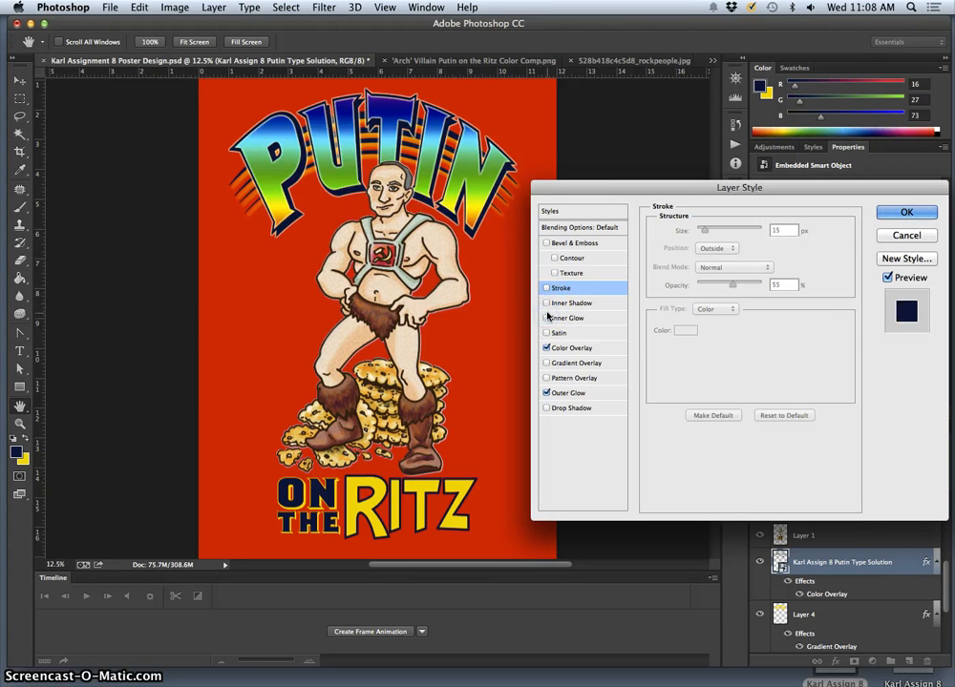
left_click(546, 303)
left_click(546, 317)
left_click(546, 305)
left_click(546, 317)
left_click(546, 304)
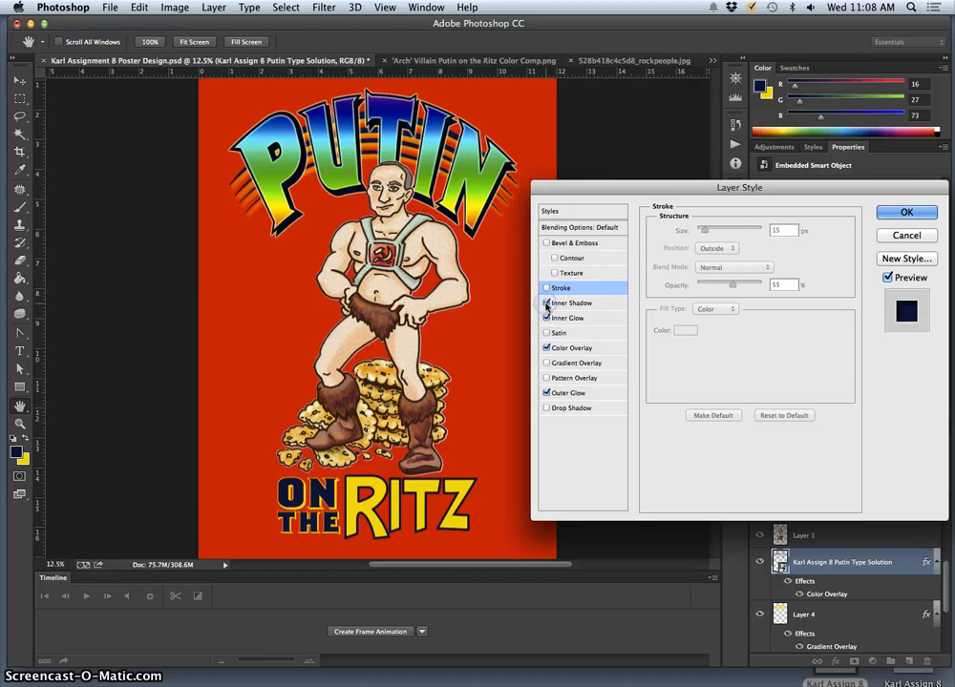
left_click(546, 304)
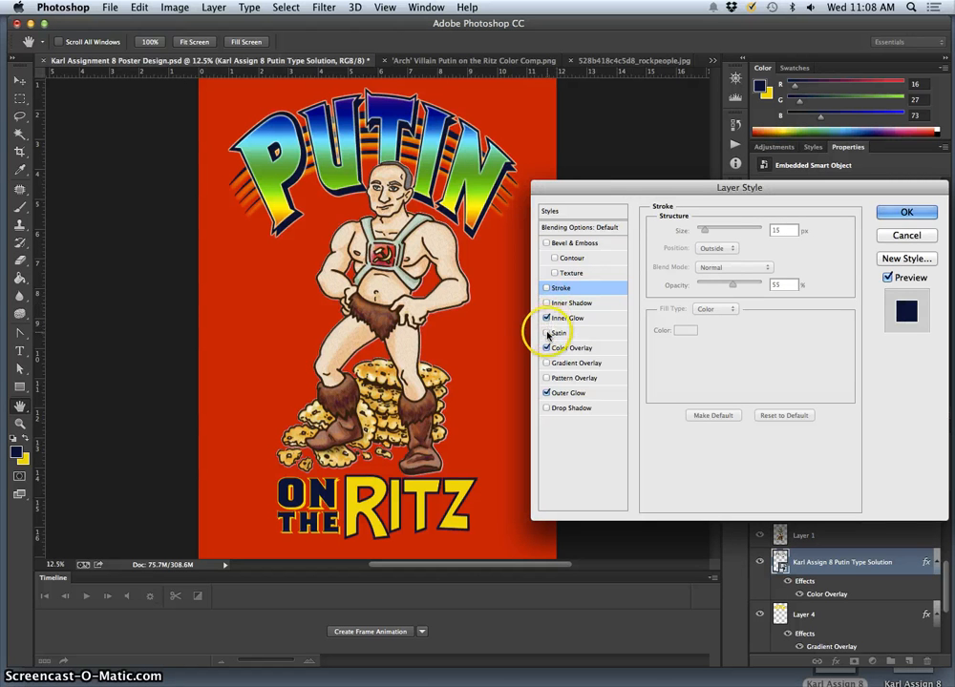
Preview the PUTIN outline with the Gradient Overlay in place of the Color Overlay, and restore the Color Overlay
left_click(548, 333)
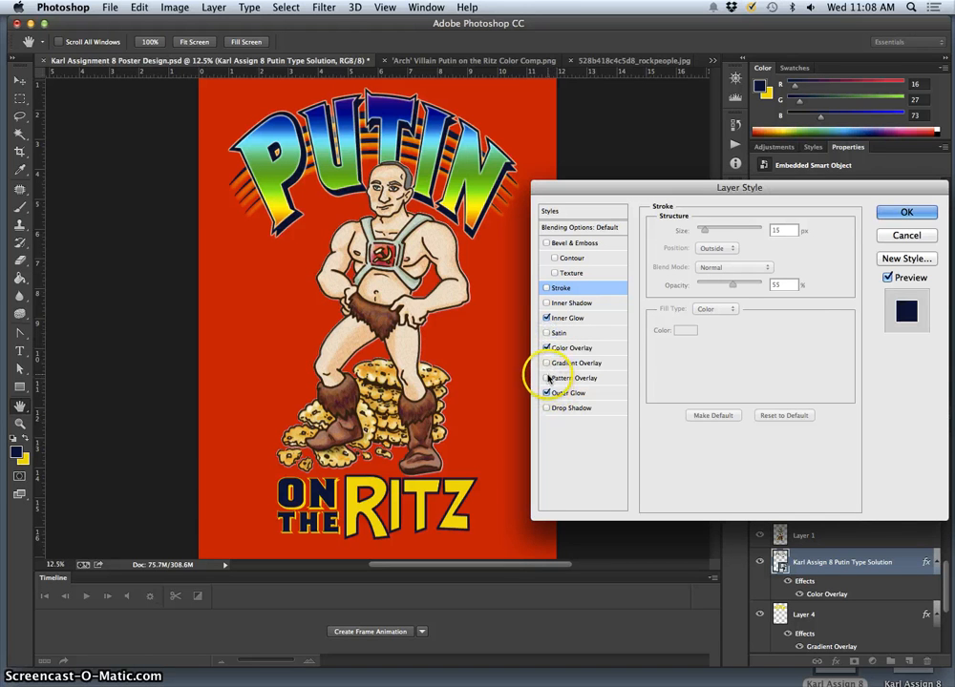
left_click(547, 349)
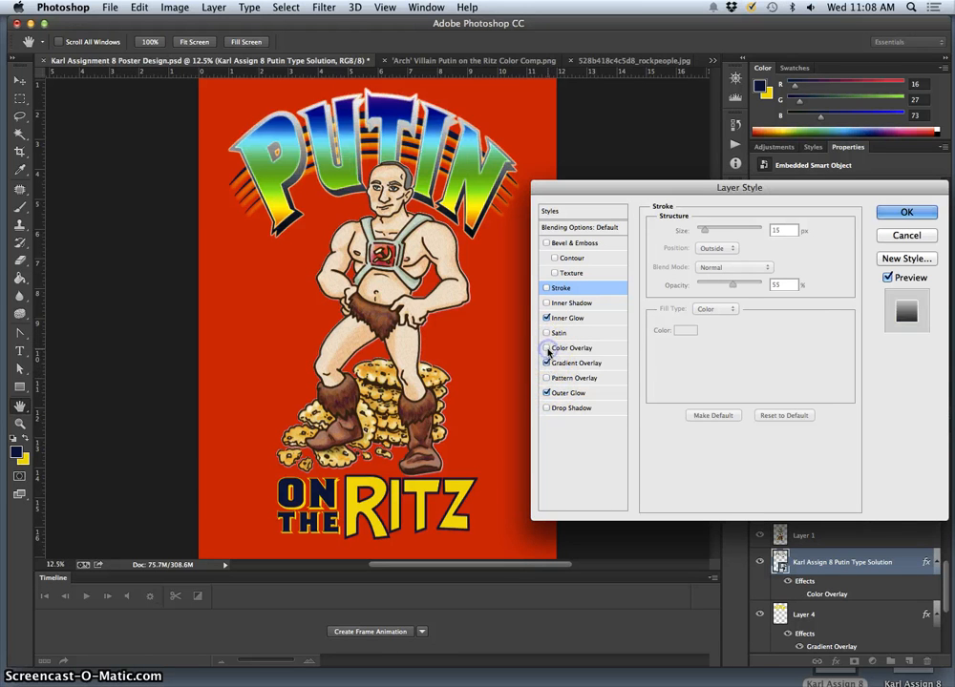
left_click(547, 348)
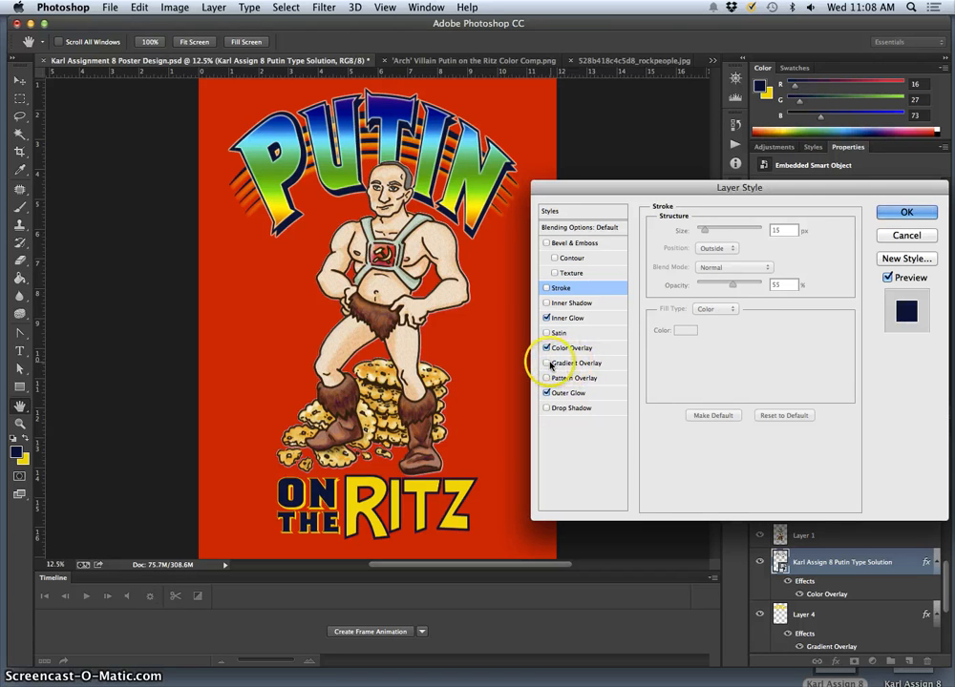
Enable the Gradient Overlay on the PUTIN outline and set the Color Overlay's blend mode to Screen
left_click(564, 363)
left_click(571, 347)
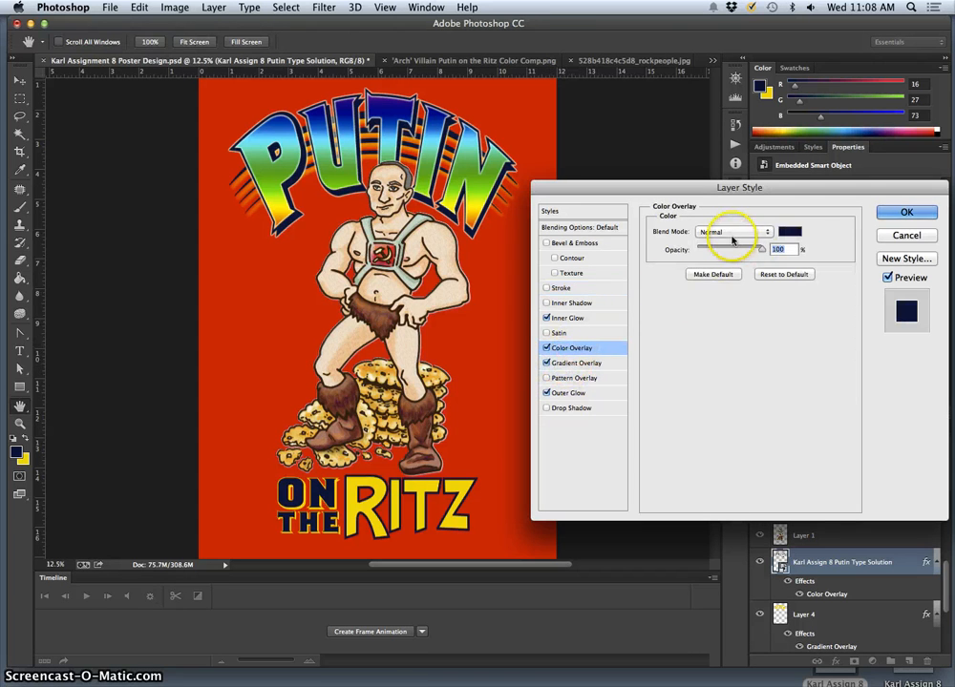
left_click(711, 233)
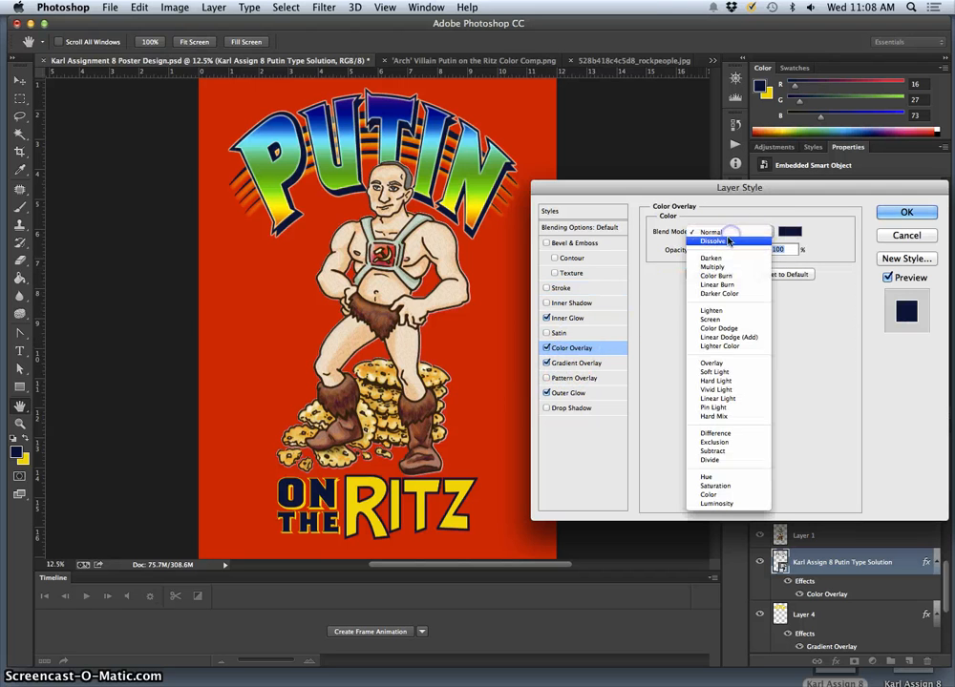
left_click(712, 319)
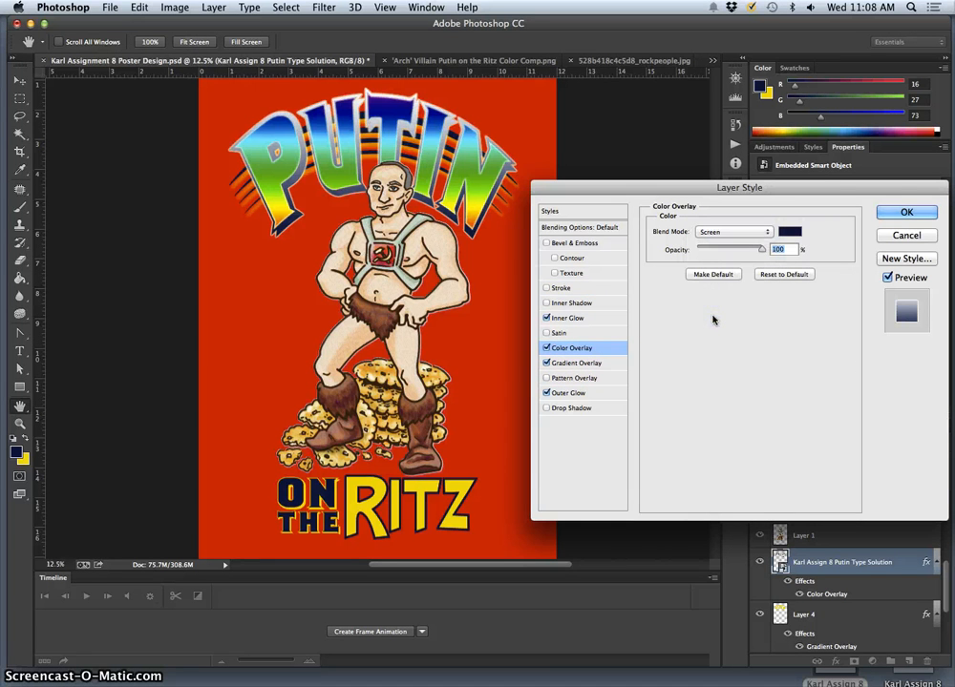
Apply the Blue, Yellow, Blue preset to the PUTIN outline's Gradient Overlay and set its scale to 150%
left_click(592, 364)
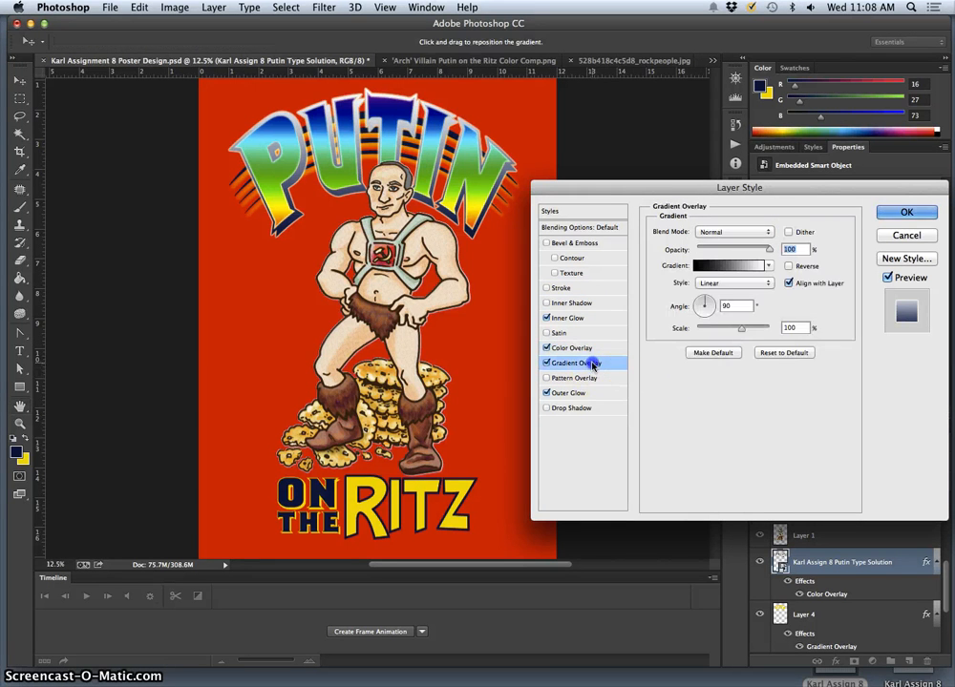
left_click(740, 273)
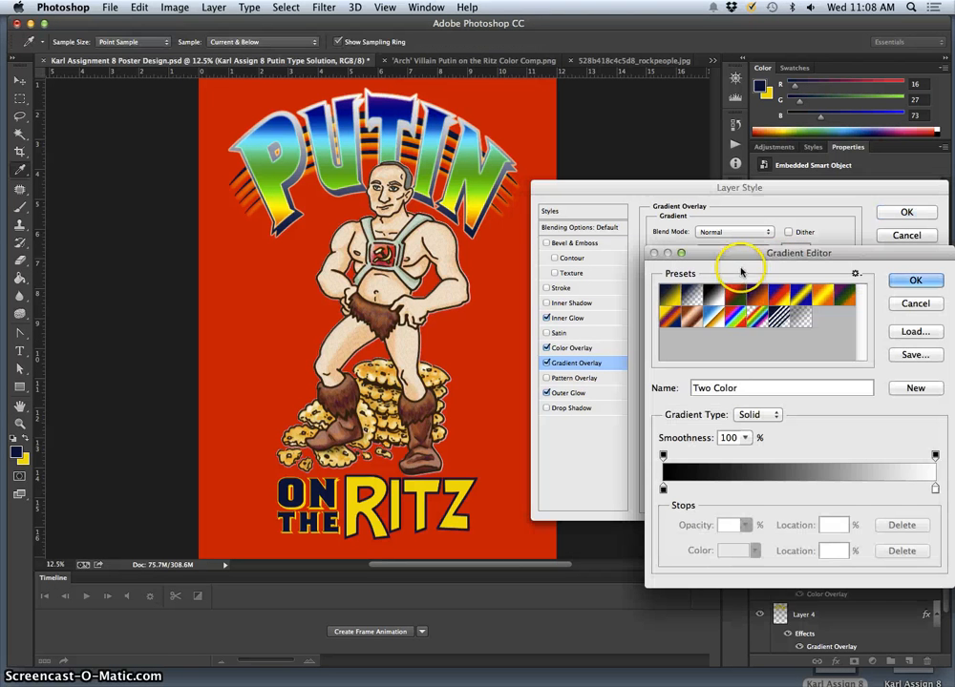
left_click(800, 296)
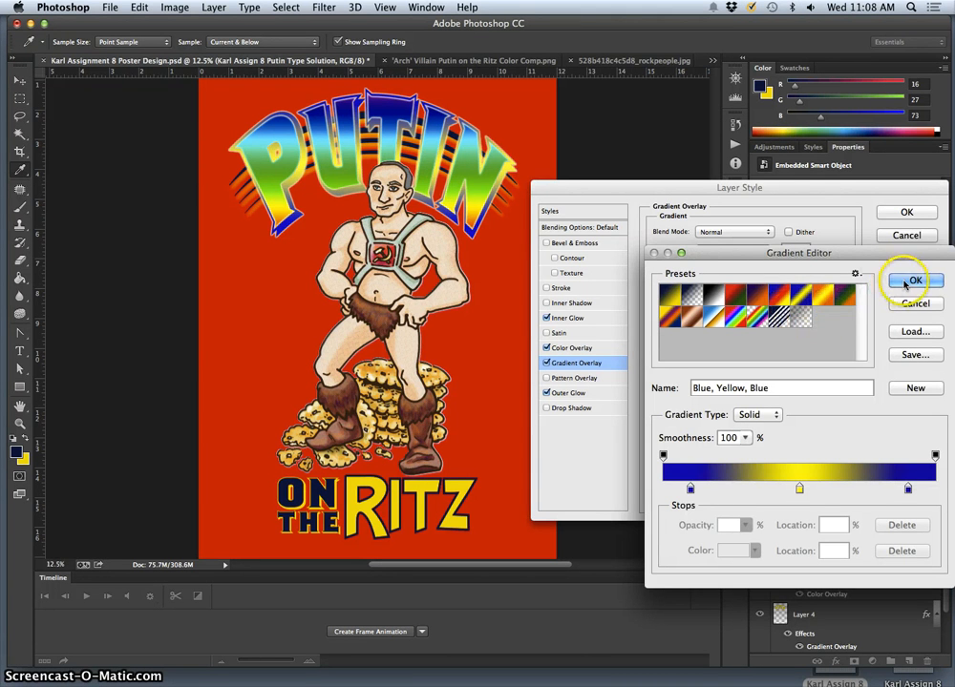
left_click(913, 279)
left_click_drag(743, 328, 772, 333)
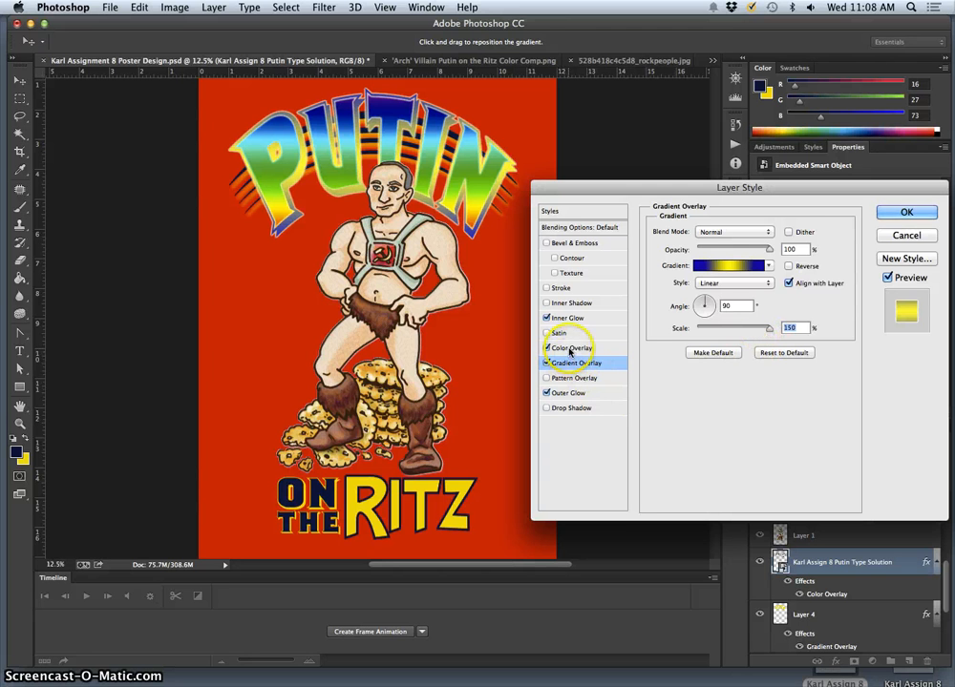
Try the Multiply and Color Burn blend modes for the PUTIN outline's Color Overlay, keeping its opacity at 100%
left_click(570, 349)
left_click(711, 235)
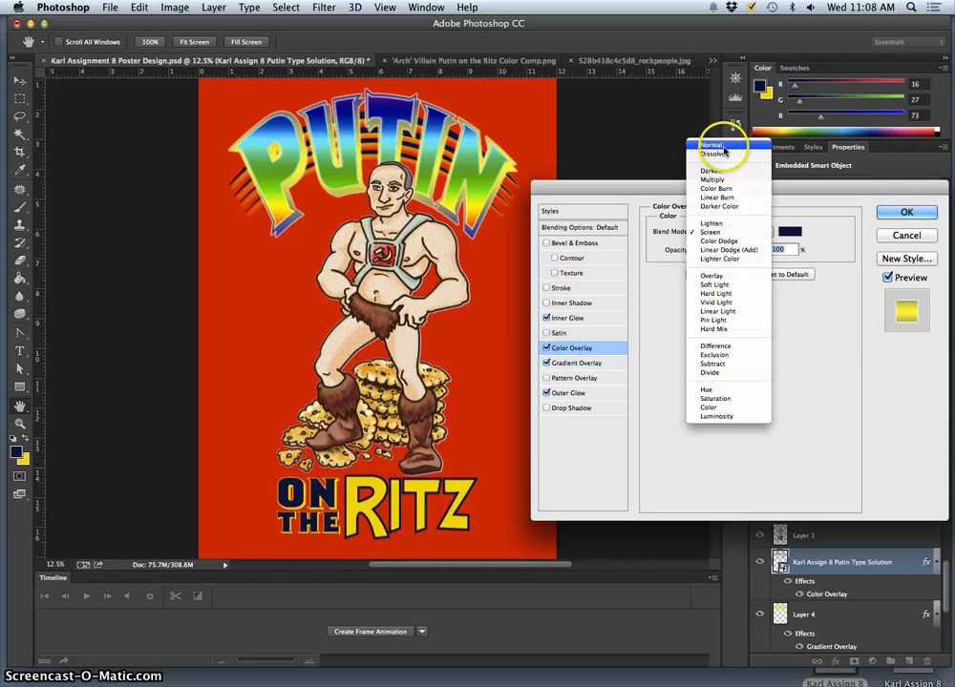
left_click(723, 179)
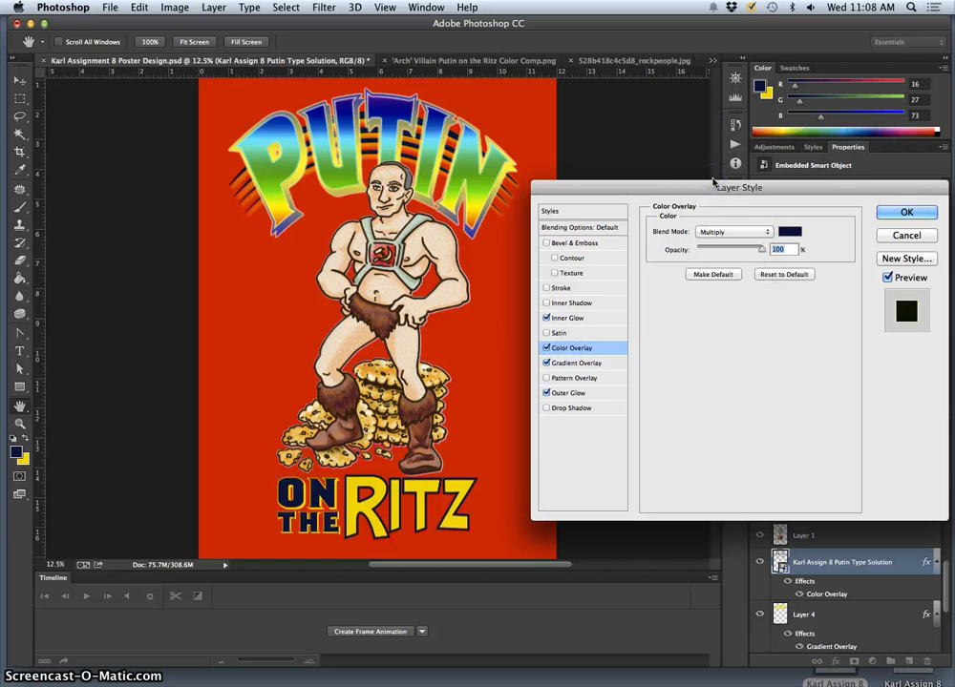
left_click(724, 234)
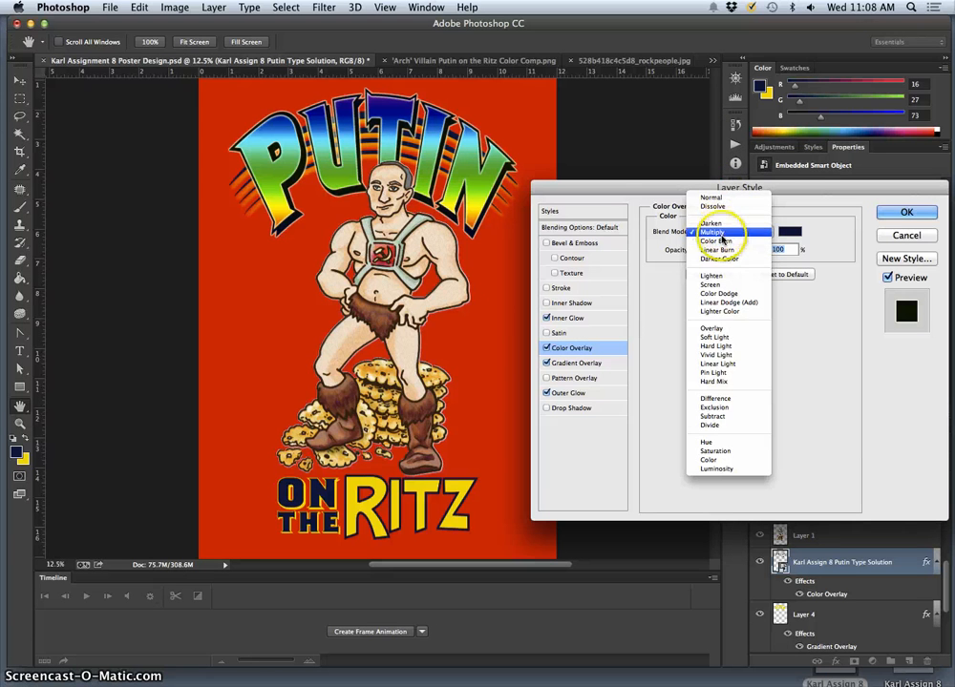
left_click(722, 240)
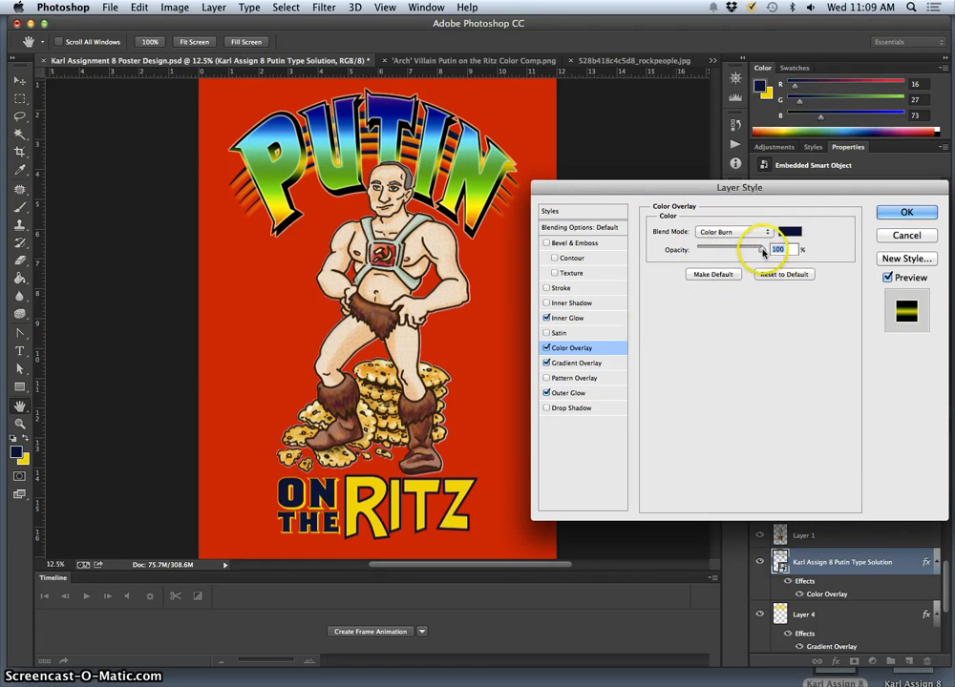
left_click_drag(752, 250, 760, 252)
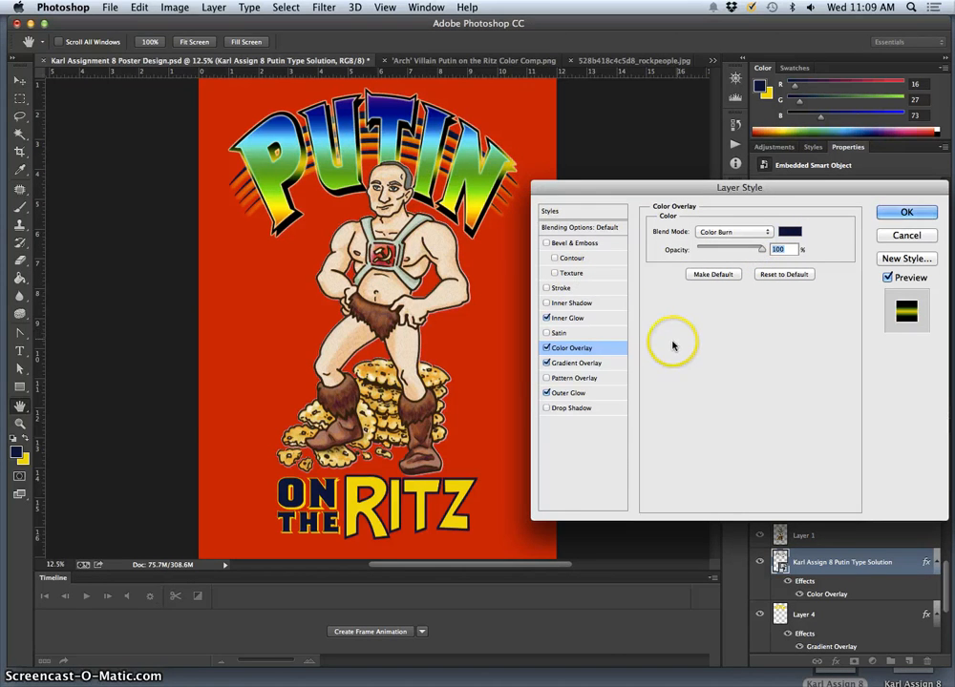
left_click(790, 231)
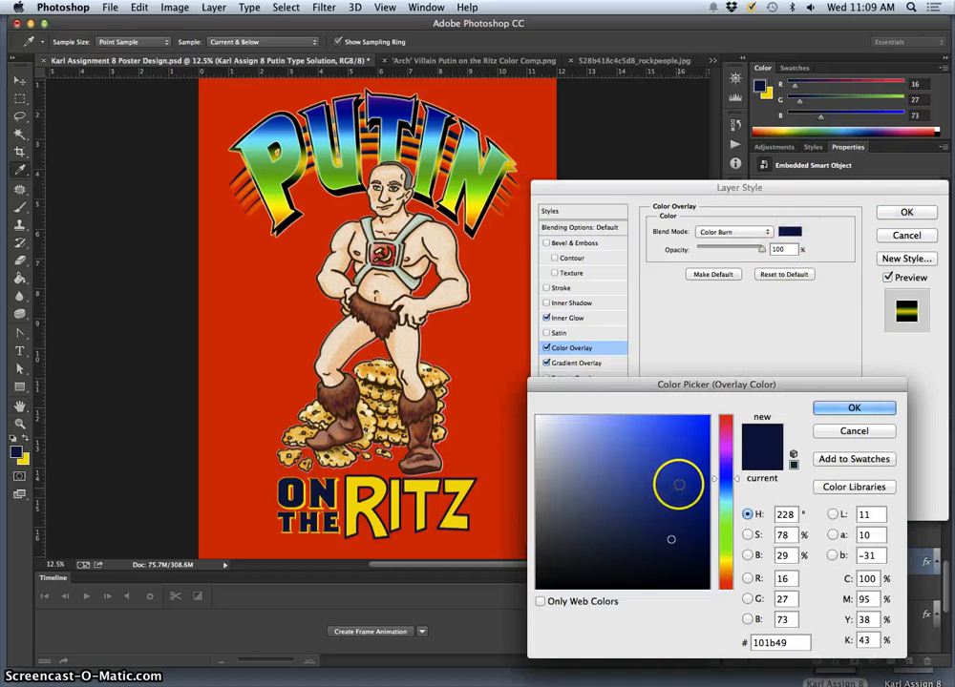
mouse_move(679, 484)
left_mouse_down()
mouse_move(691, 441)
mouse_move(703, 451)
left_mouse_up()
left_click(854, 431)
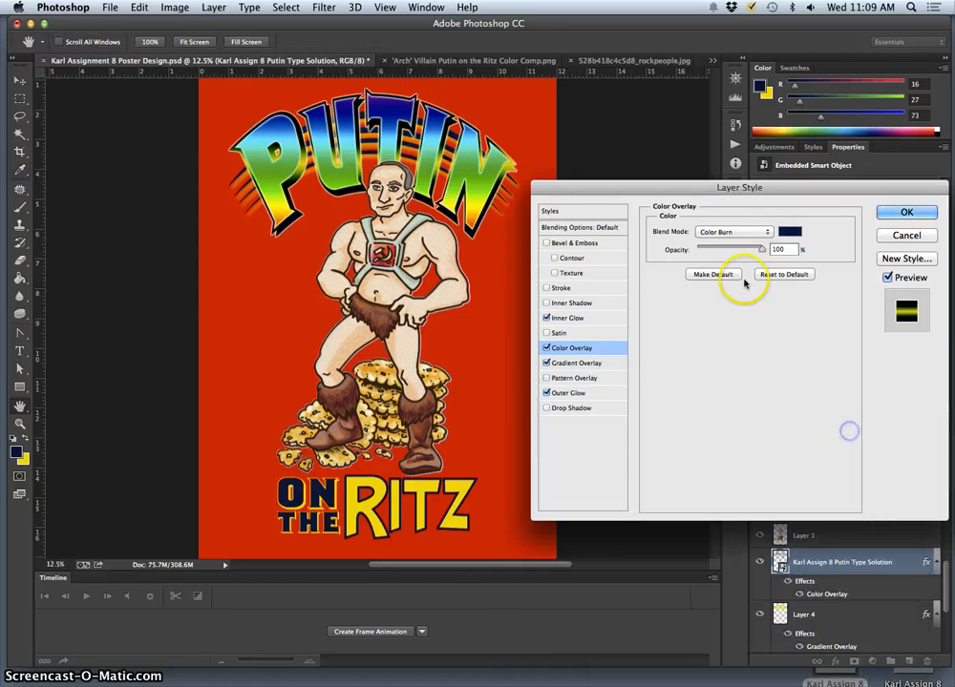
Try the Linear Burn and Screen blend modes for the PUTIN outline's Color Overlay
left_click(733, 232)
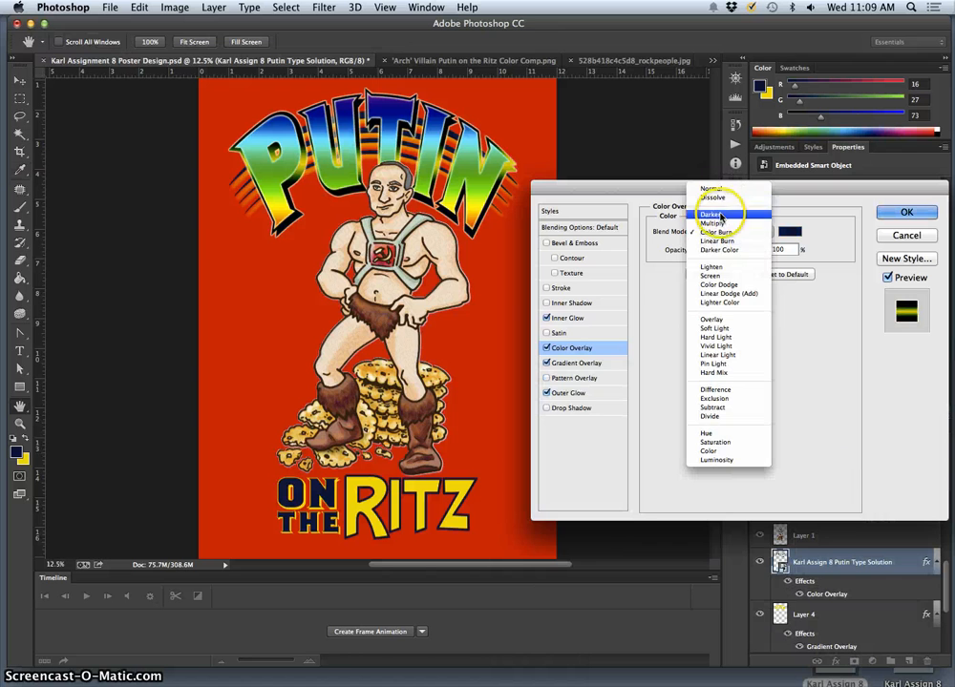
left_click(722, 241)
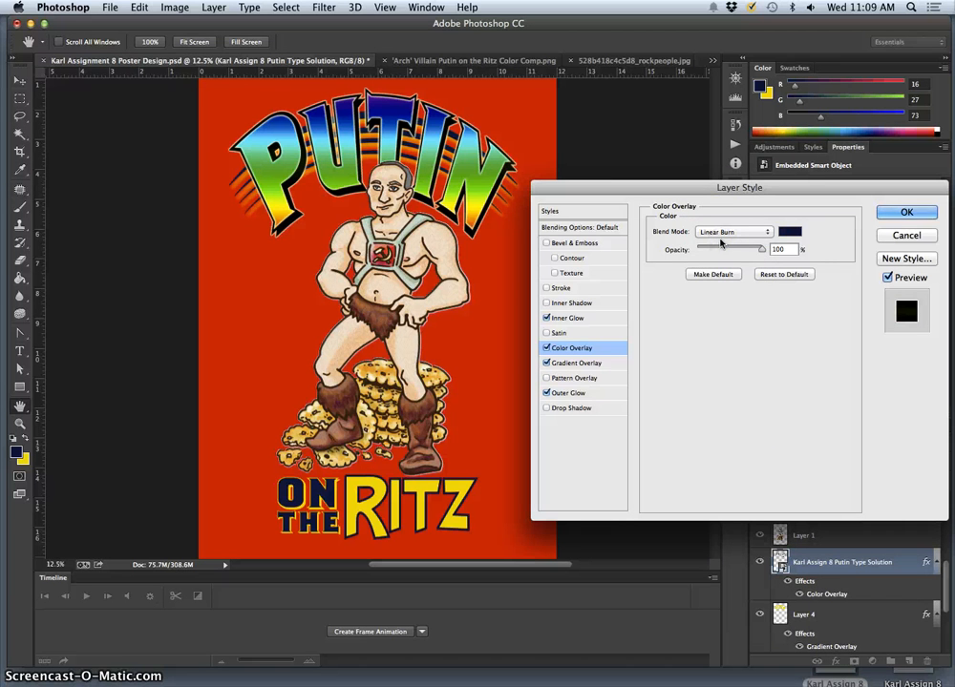
left_click(726, 233)
left_click(717, 267)
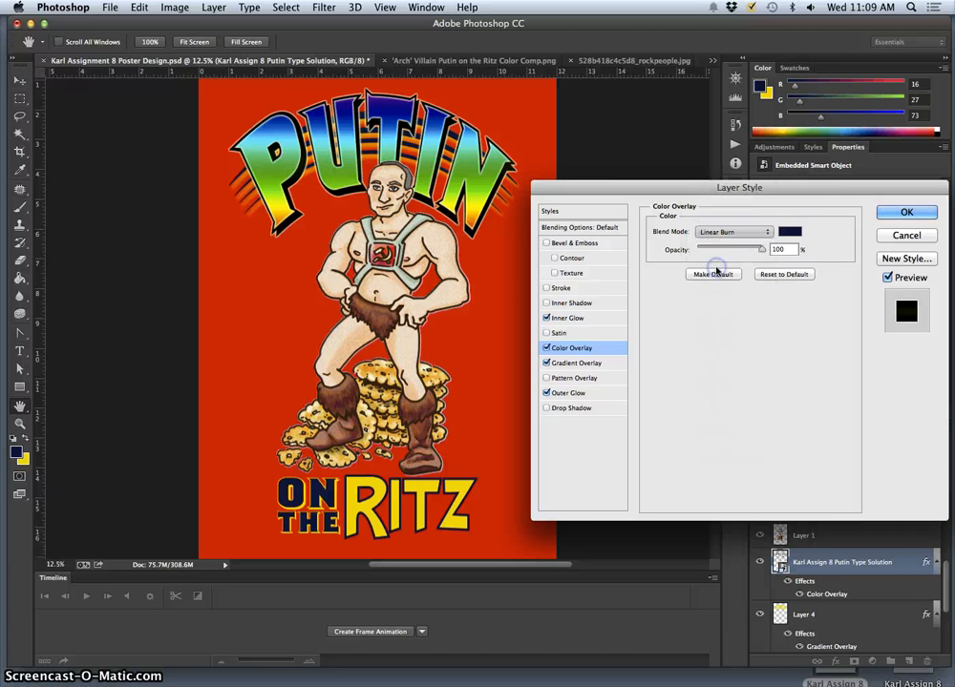
Try the Overlay blend mode for the PUTIN outline's Color Overlay at 100% opacity, and return it to Normal
left_click(727, 238)
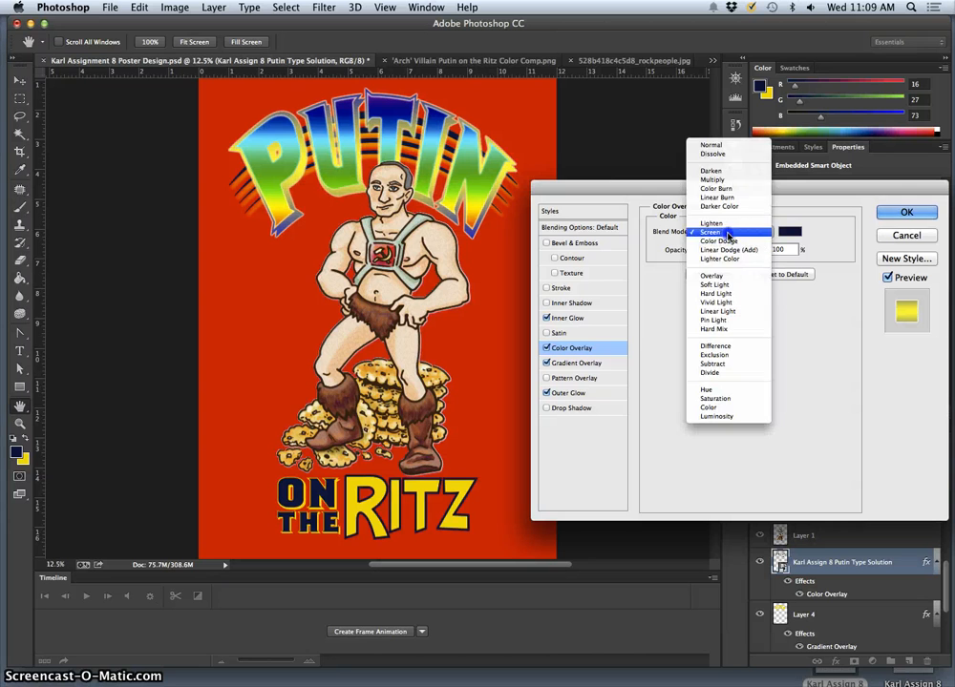
left_click(712, 275)
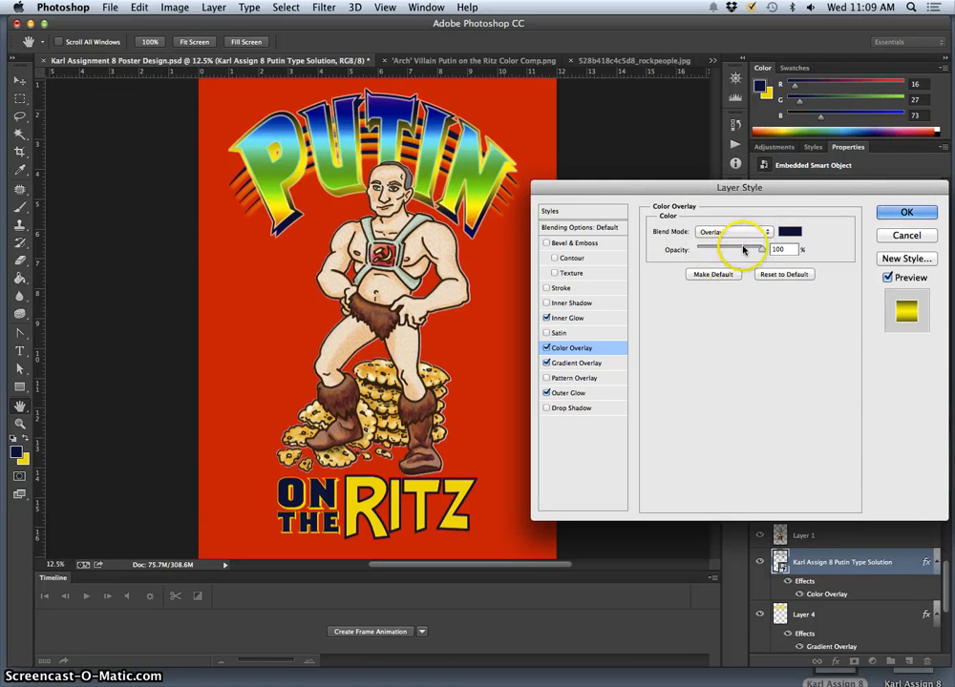
mouse_move(756, 252)
left_mouse_down()
mouse_move(738, 251)
mouse_move(783, 248)
left_mouse_up()
left_click(738, 233)
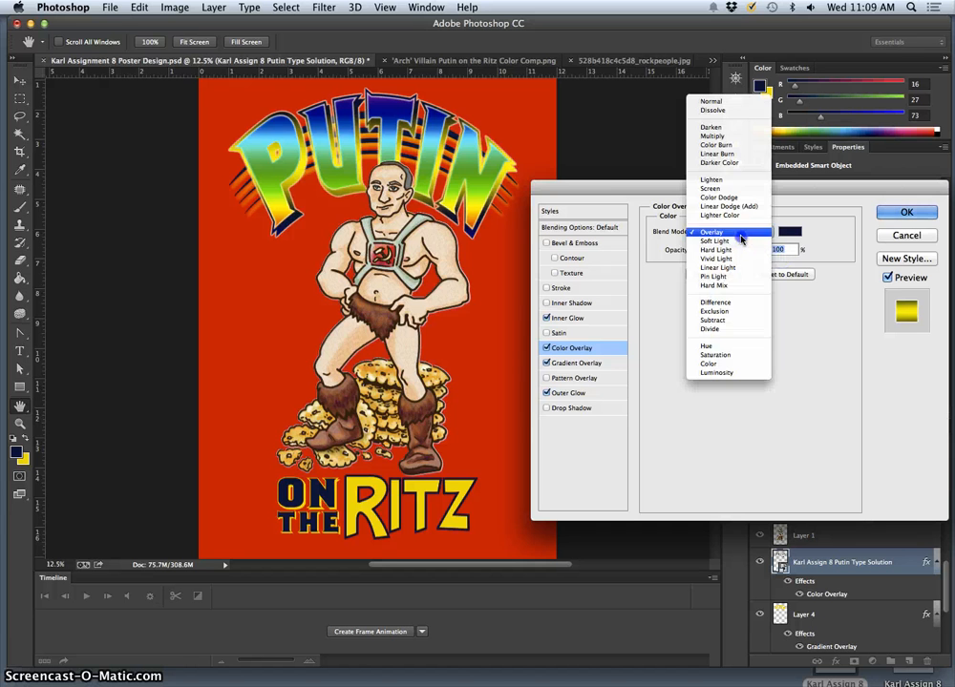
left_click(709, 101)
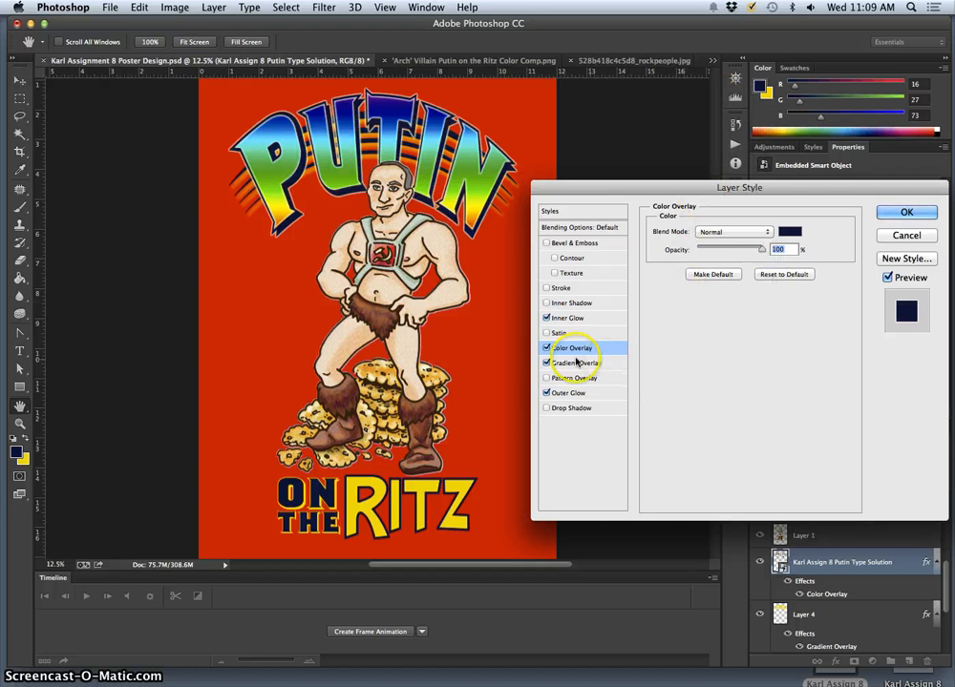
Lower the PUTIN outline's Color Overlay opacity to 81% and change its color to purple
left_click_drag(761, 249, 752, 250)
left_click(792, 231)
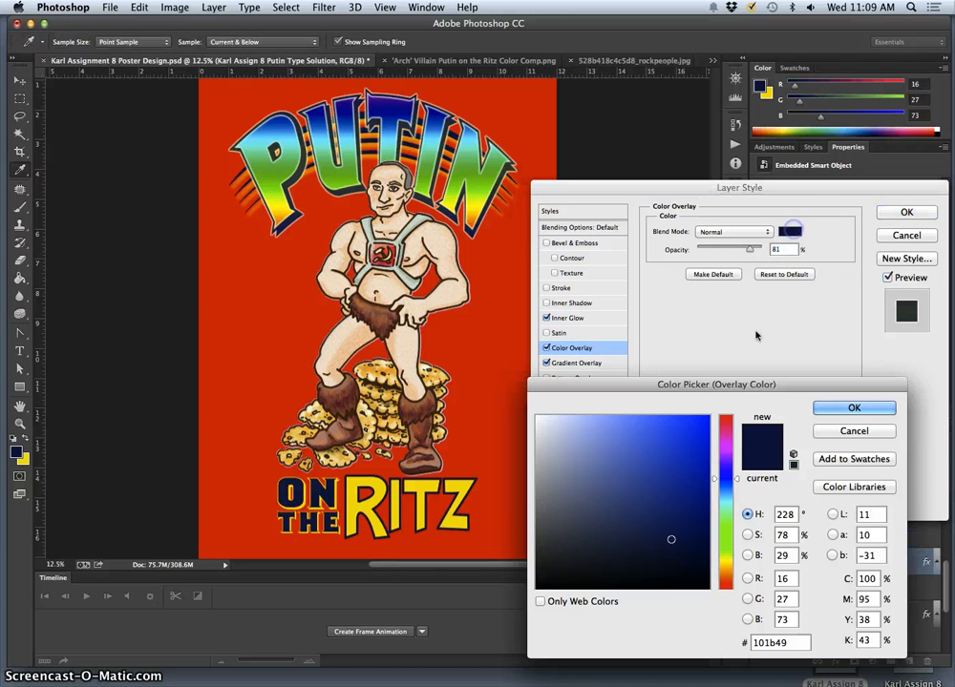
left_click(697, 481)
left_click_drag(704, 469, 684, 504)
left_click(726, 457)
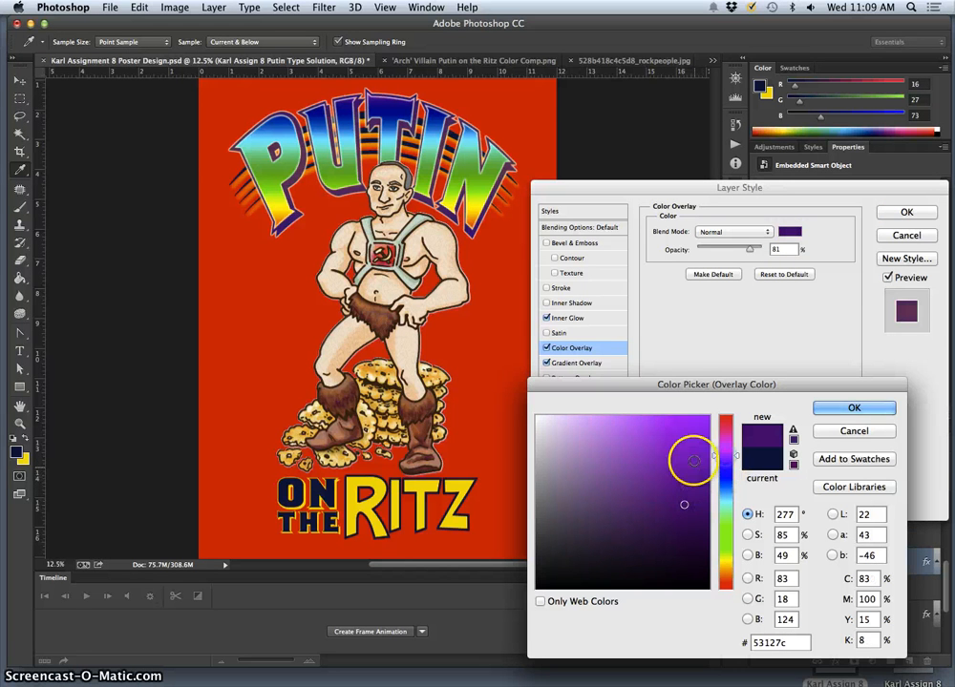
left_click(701, 501)
mouse_move(701, 500)
left_mouse_down()
mouse_move(702, 475)
mouse_move(700, 497)
left_mouse_up()
left_click(853, 431)
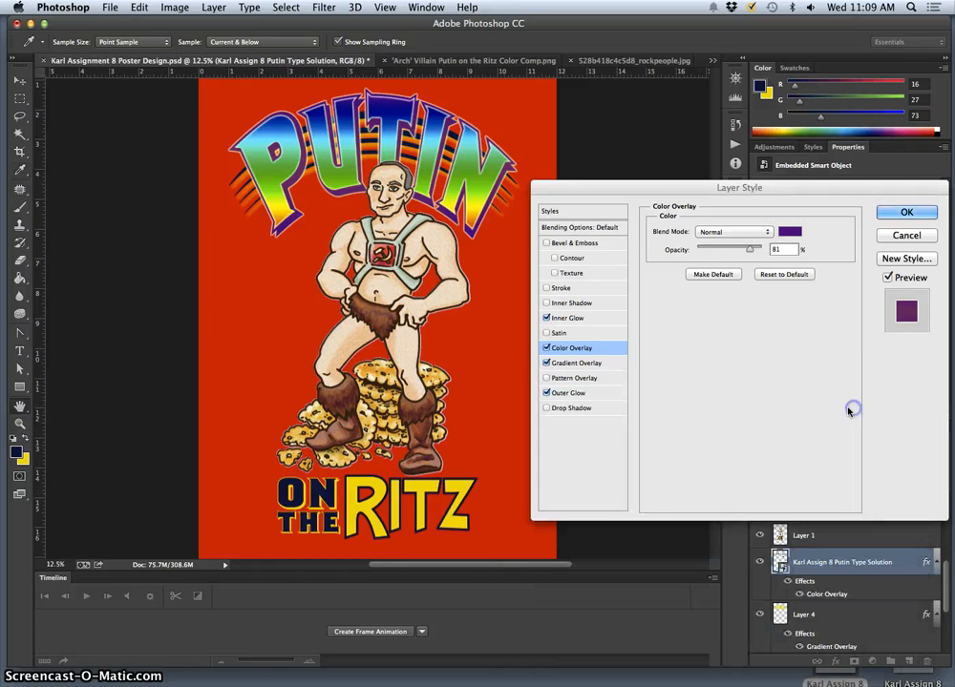
Raise the purple Color Overlay to 100% opacity, try the Screen blend mode, and return it to Normal
left_click(714, 276)
left_click_drag(750, 247, 769, 248)
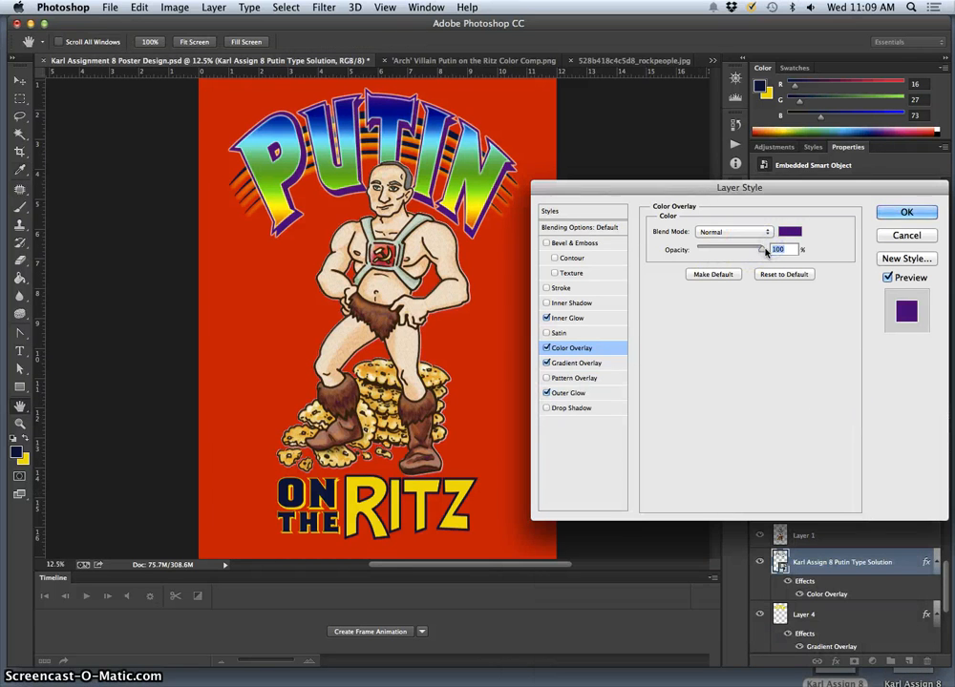
left_click(737, 231)
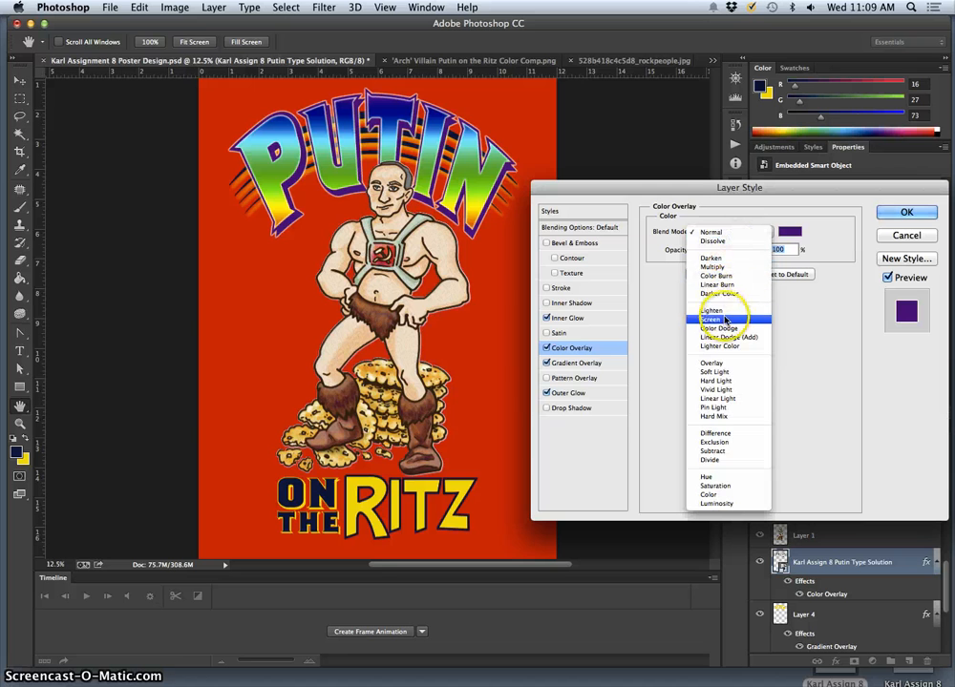
left_click(720, 320)
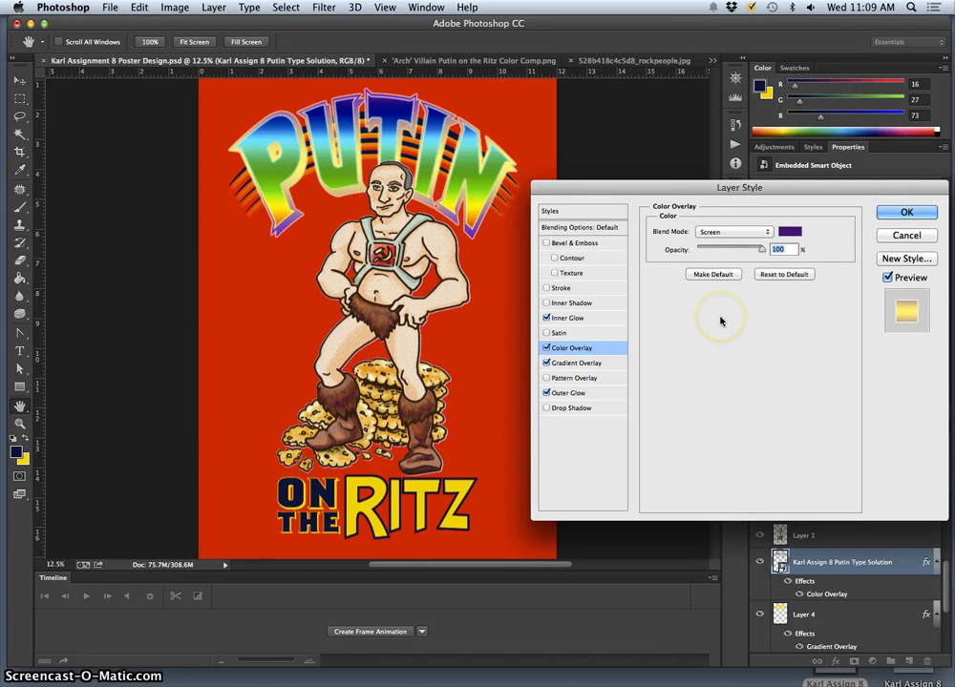
left_click(724, 232)
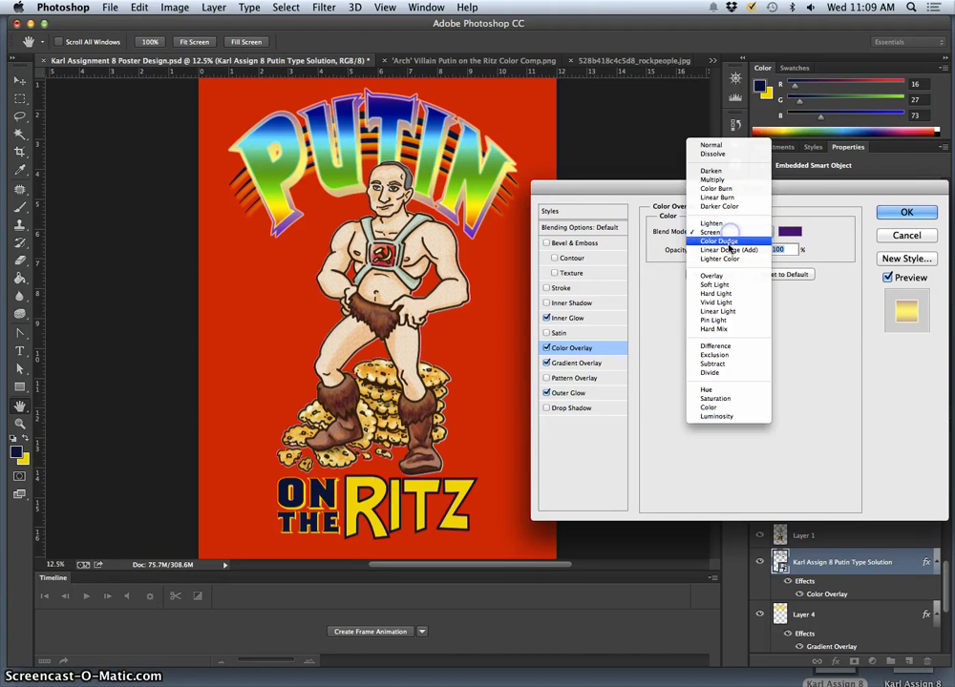
left_click(708, 144)
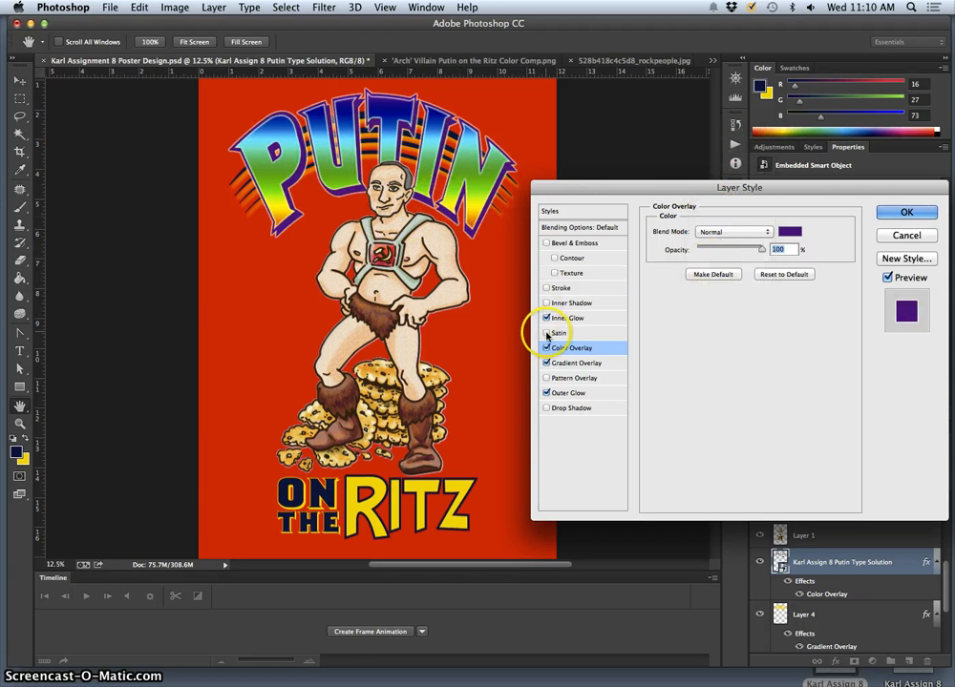
Set the PUTIN outline's Gradient Overlay opacity to 69% and its Color Overlay opacity to 70%
left_click(601, 363)
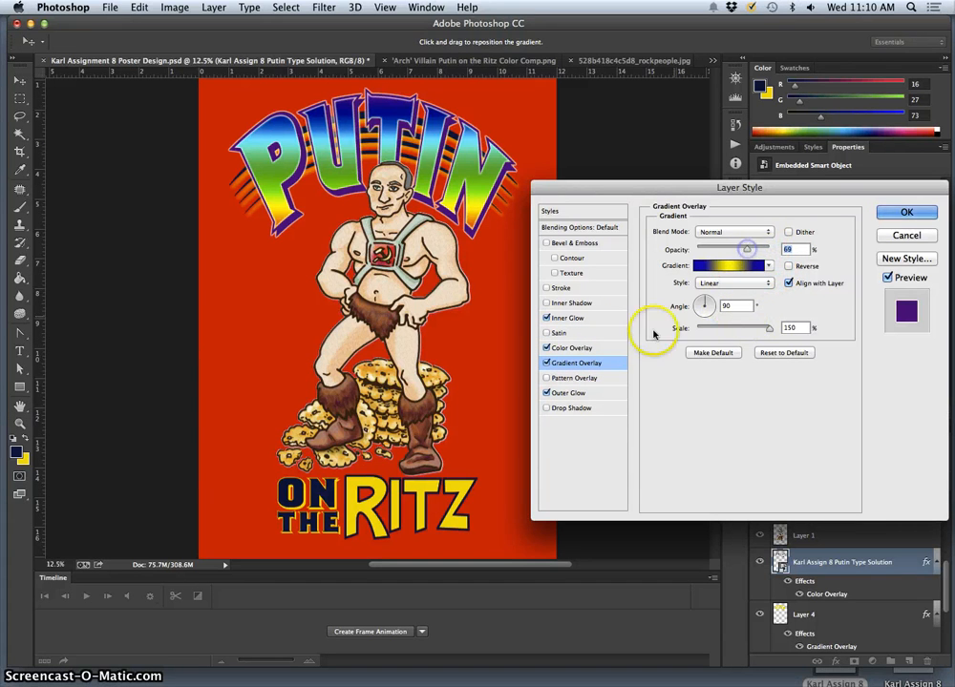
left_click(597, 347)
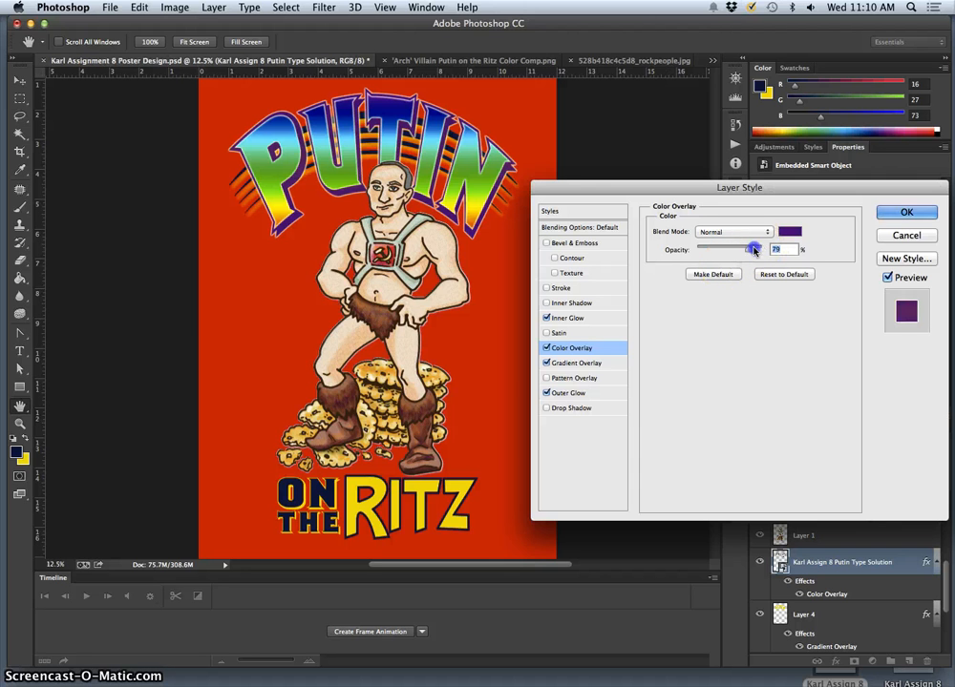
left_click_drag(755, 250, 748, 250)
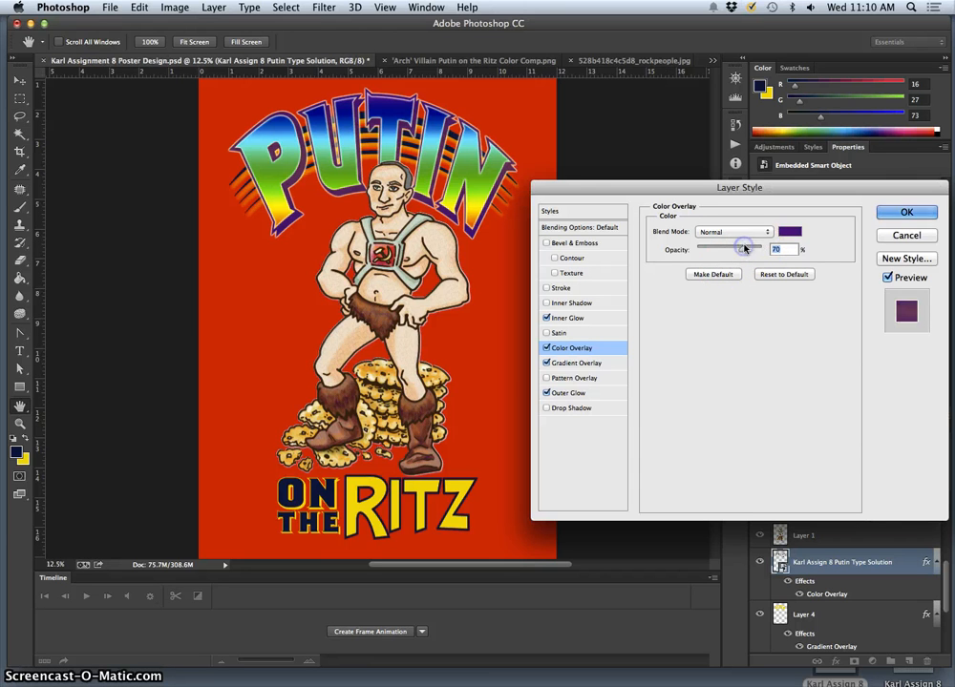
Try blue and brighter purple hues for the PUTIN outline's Color Overlay, and set it to dark purple #3a045d
left_click(791, 232)
mouse_move(690, 518)
left_mouse_down()
mouse_move(700, 526)
mouse_move(688, 537)
mouse_move(681, 503)
mouse_move(709, 496)
left_mouse_up()
left_click(719, 492)
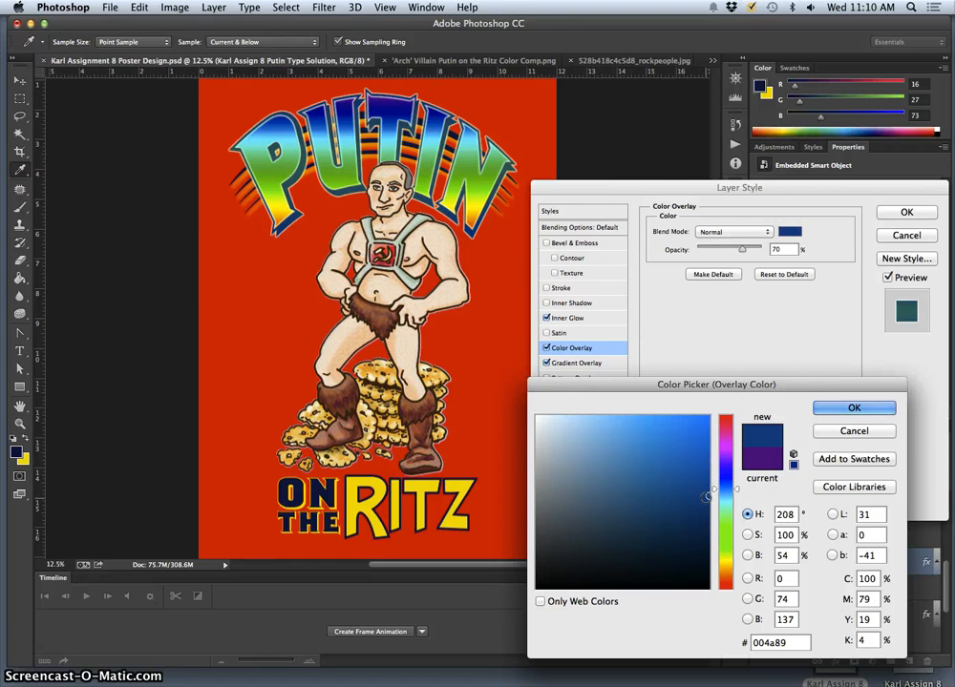
left_click_drag(714, 498, 723, 456)
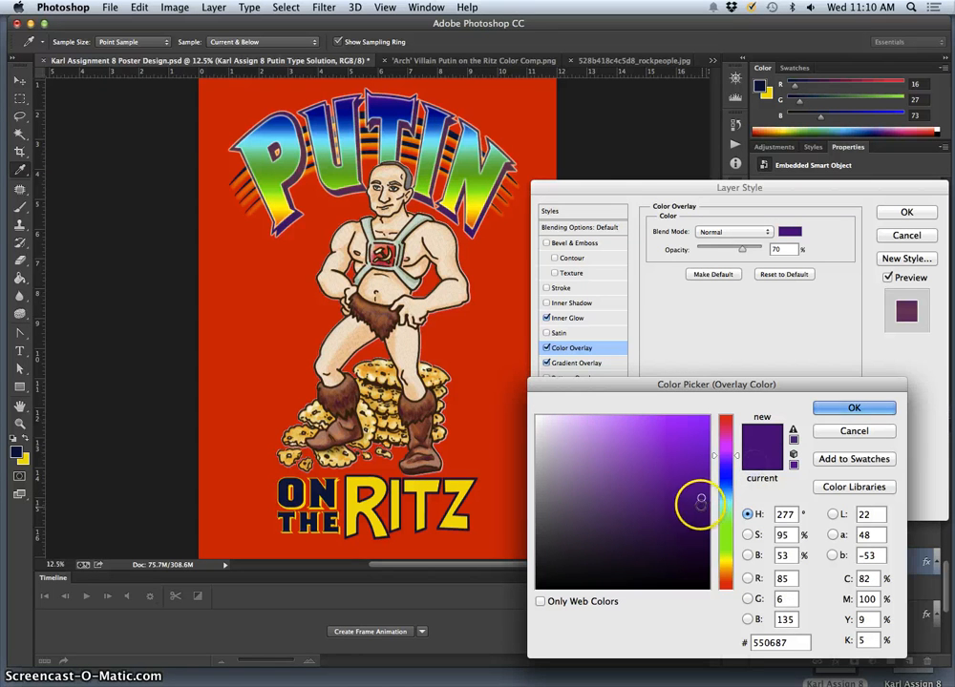
left_click(707, 499)
left_click_drag(708, 499, 703, 522)
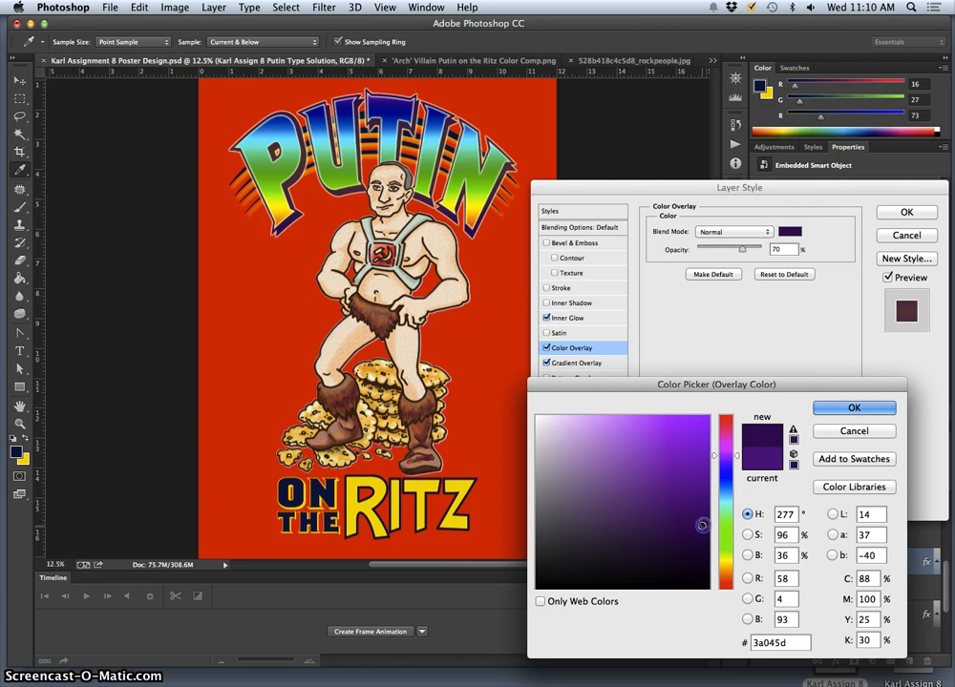
left_click(838, 408)
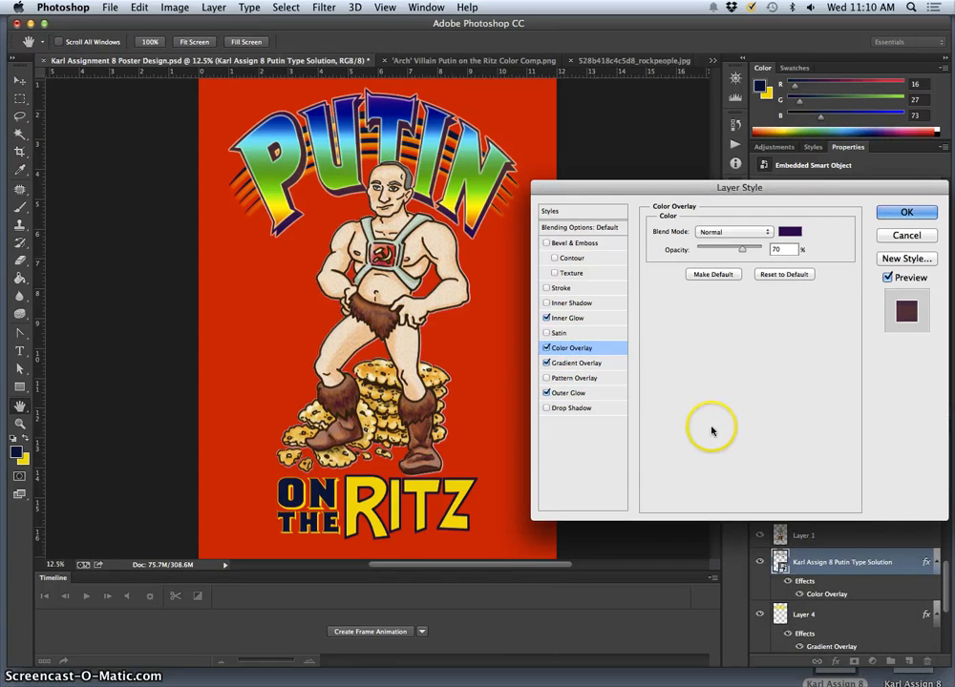
Enable Bevel & Emboss with Texture on the PUTIN outline, inspect it up close, and apply the layer style
key("super+minus")
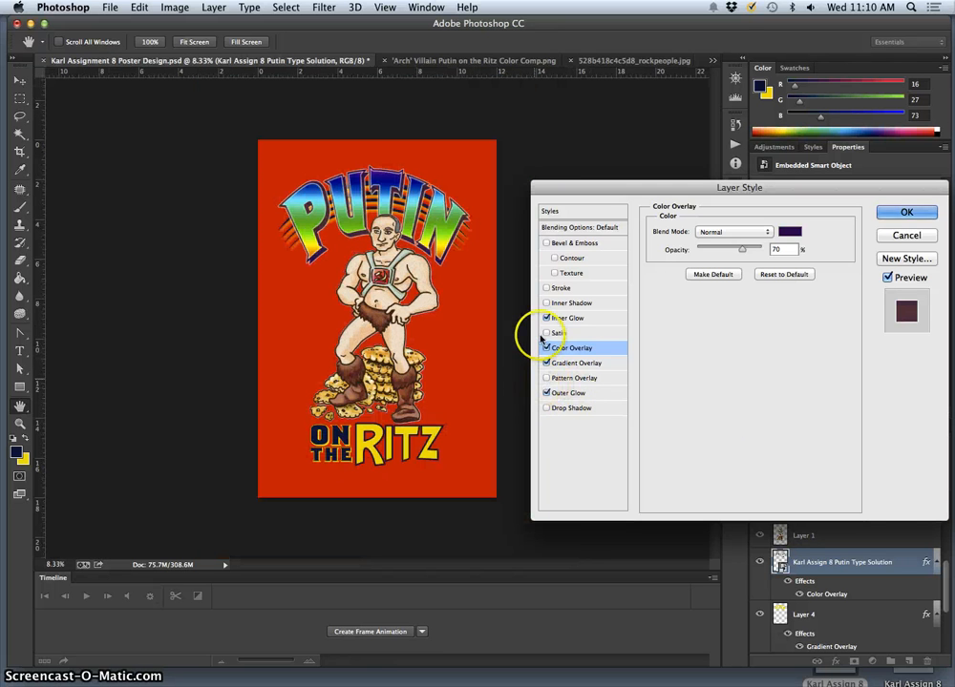
left_click(555, 274)
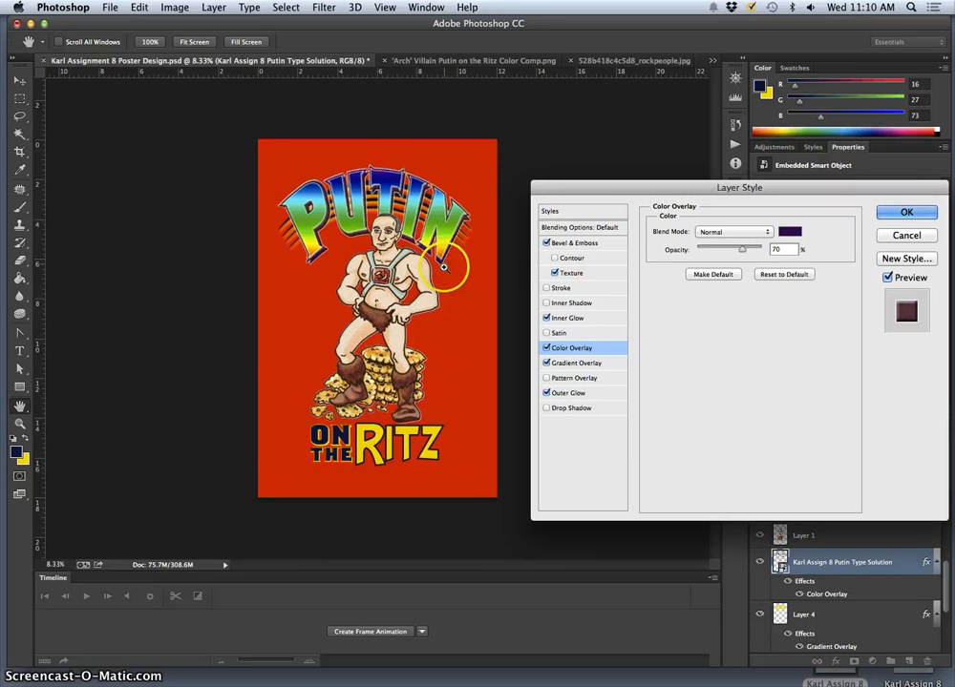
key("super+plus")
key("super+plus")
key("super+plus")
key("super+plus")
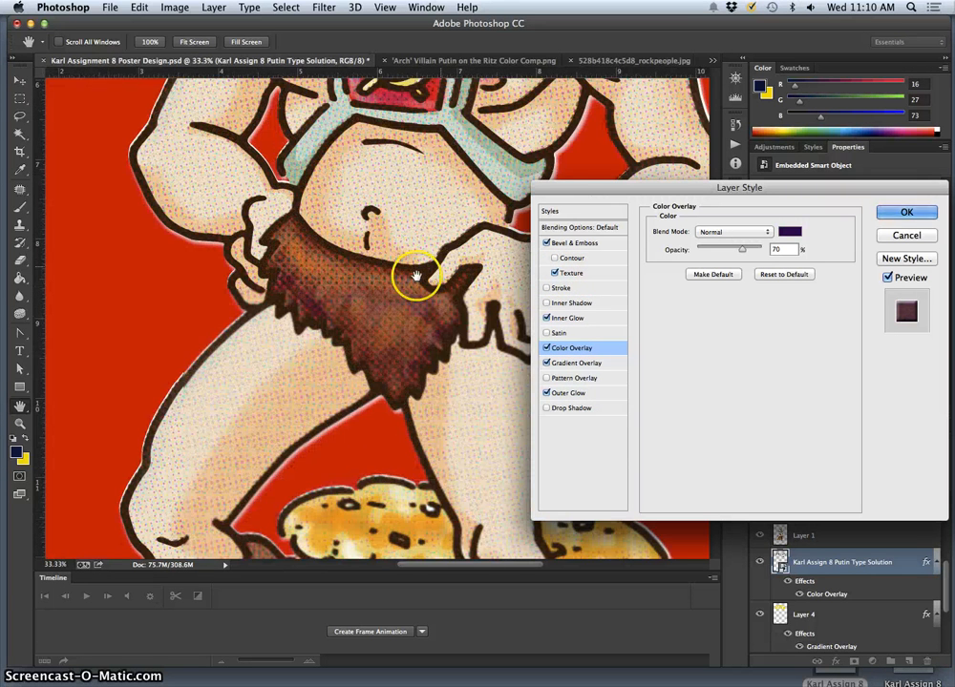
left_click_drag(409, 196, 365, 468)
left_click_drag(367, 232, 366, 368)
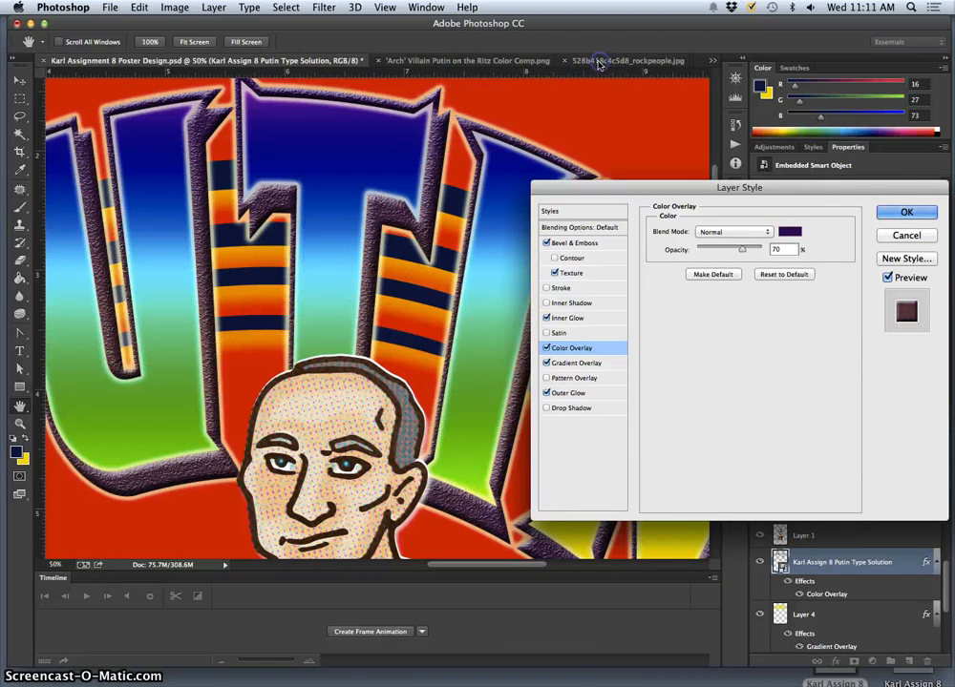
left_click(903, 213)
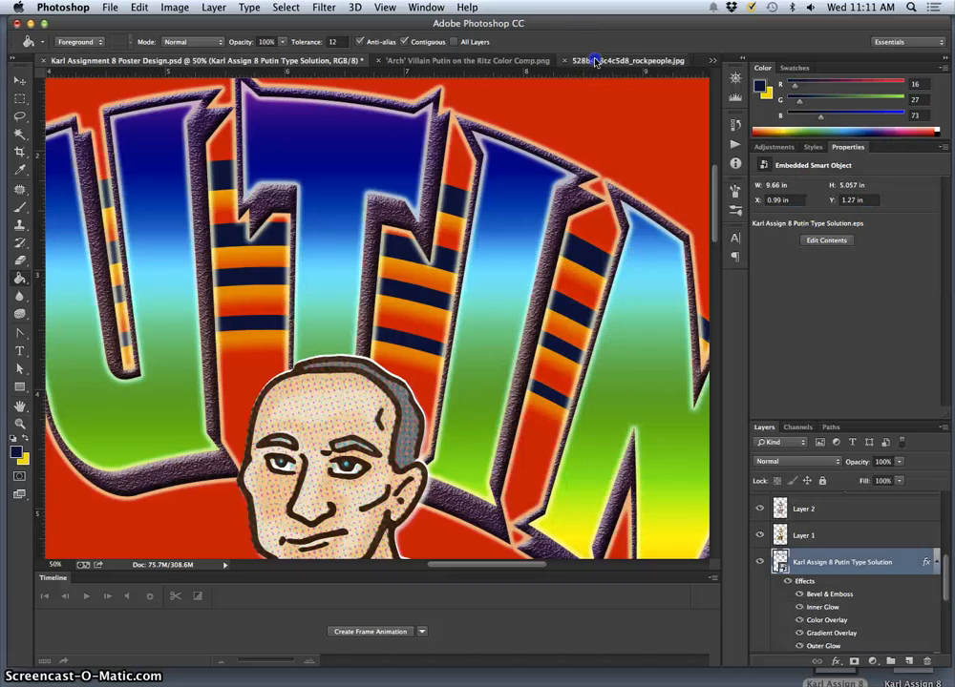
Check the 528b418c4c5d8_rockpeople.jpg reference, and set the PUTIN outline's Bevel & Emboss texture to 95% scale and +99% depth
left_click(596, 60)
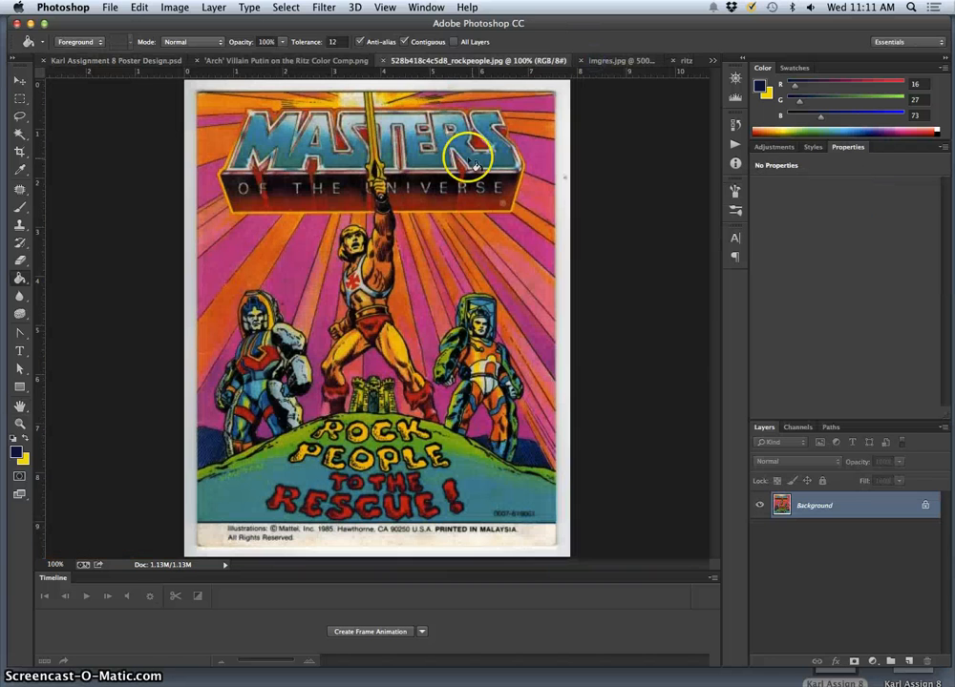
left_click(124, 59)
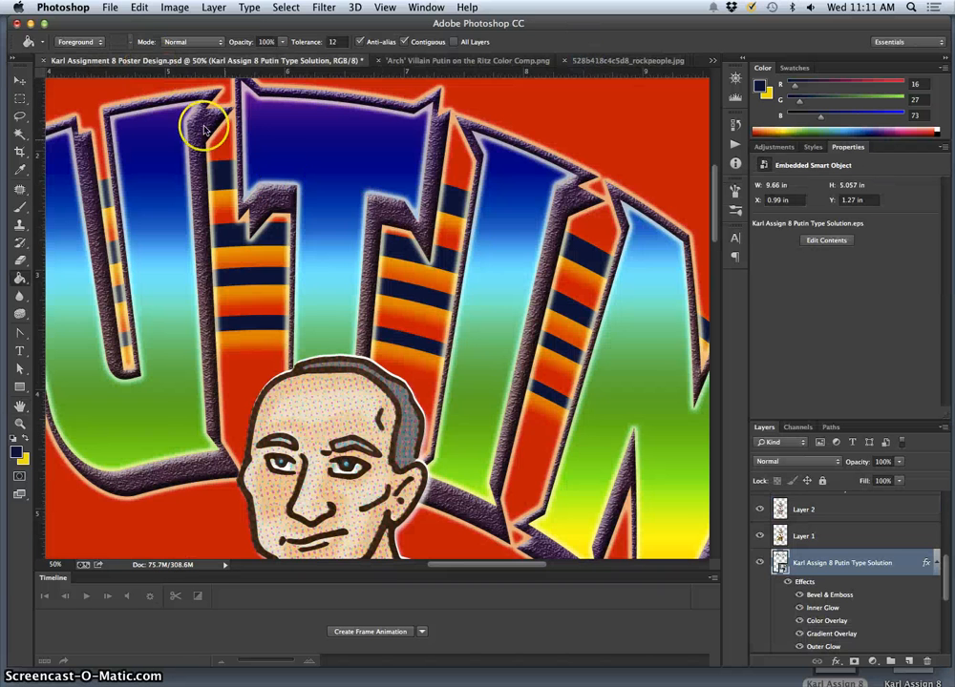
double_click(837, 596)
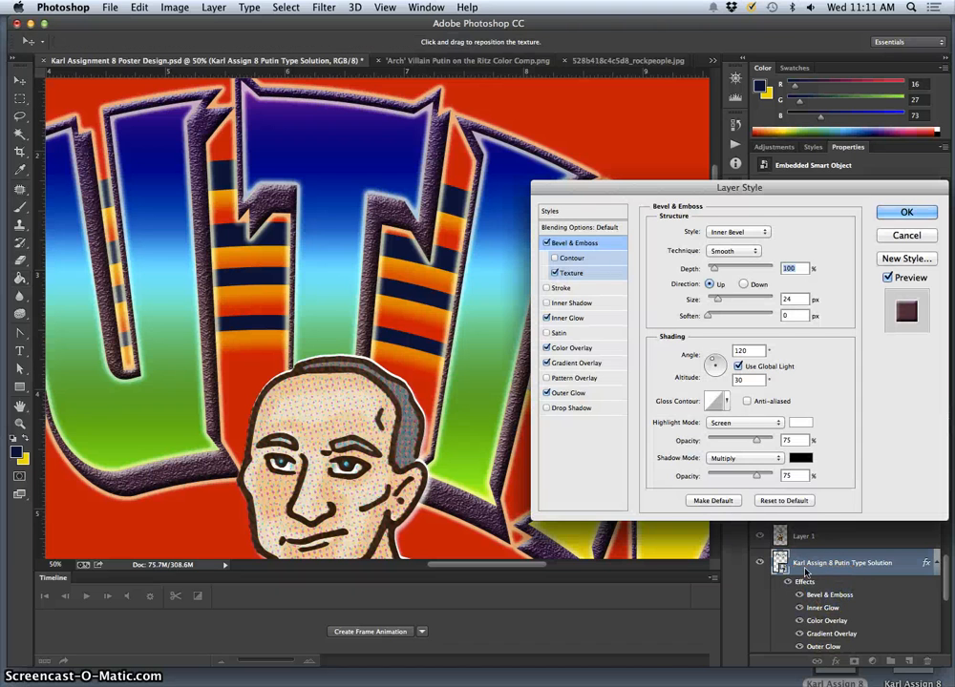
left_click(578, 275)
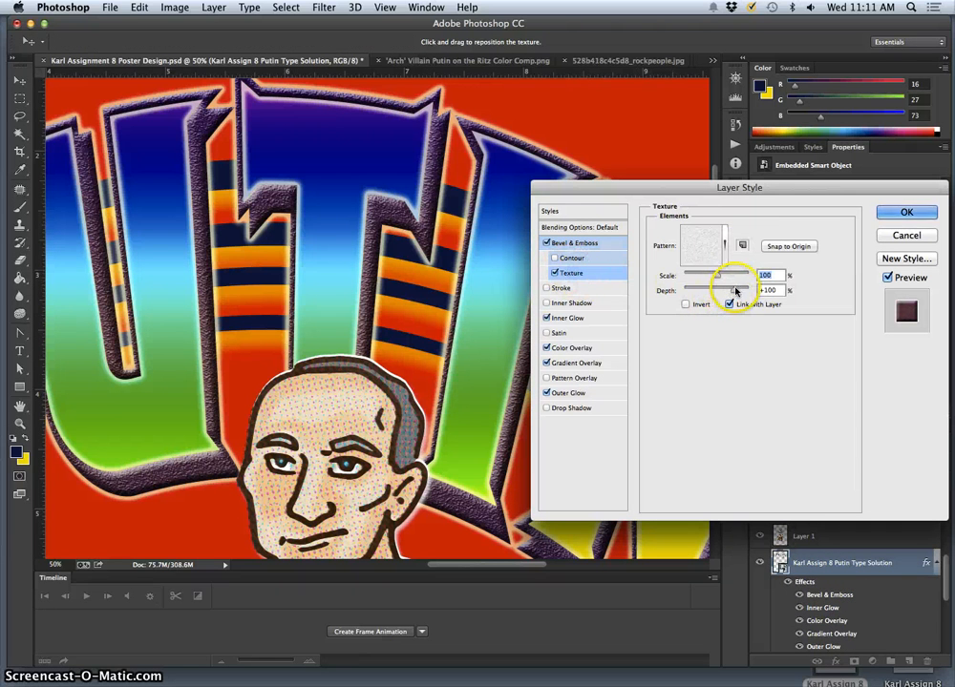
left_click_drag(738, 278, 736, 279)
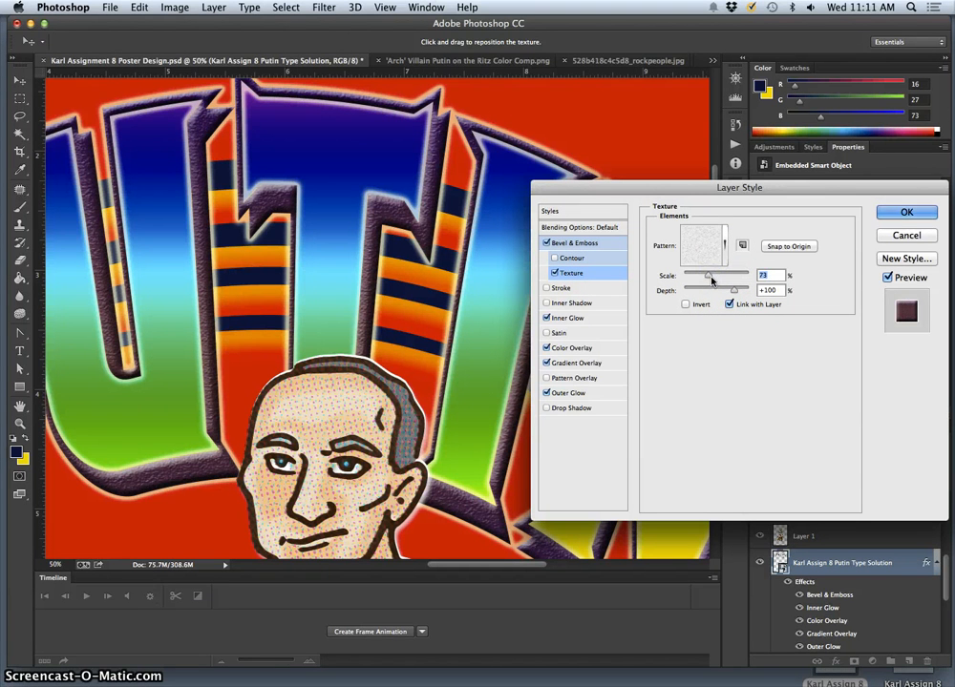
left_click_drag(714, 277, 716, 291)
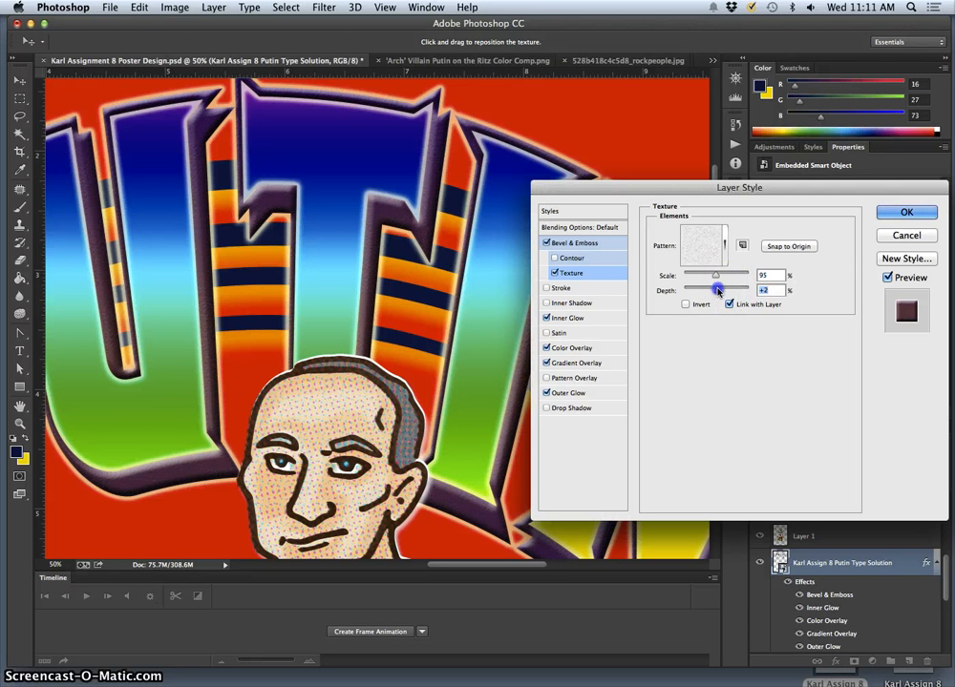
left_click_drag(730, 291, 729, 293)
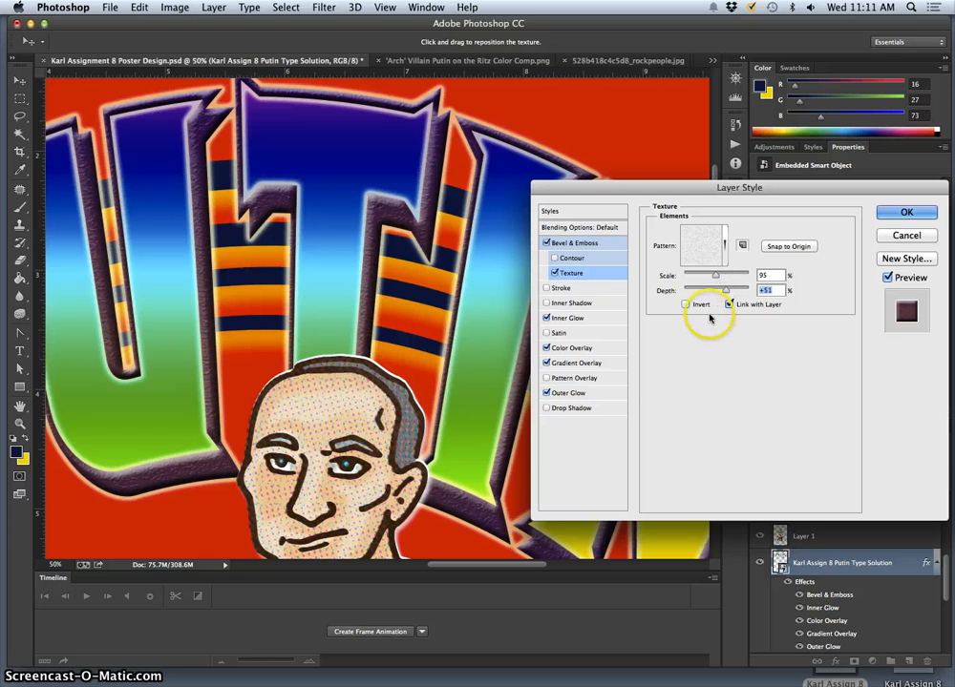
left_click_drag(725, 291, 734, 291)
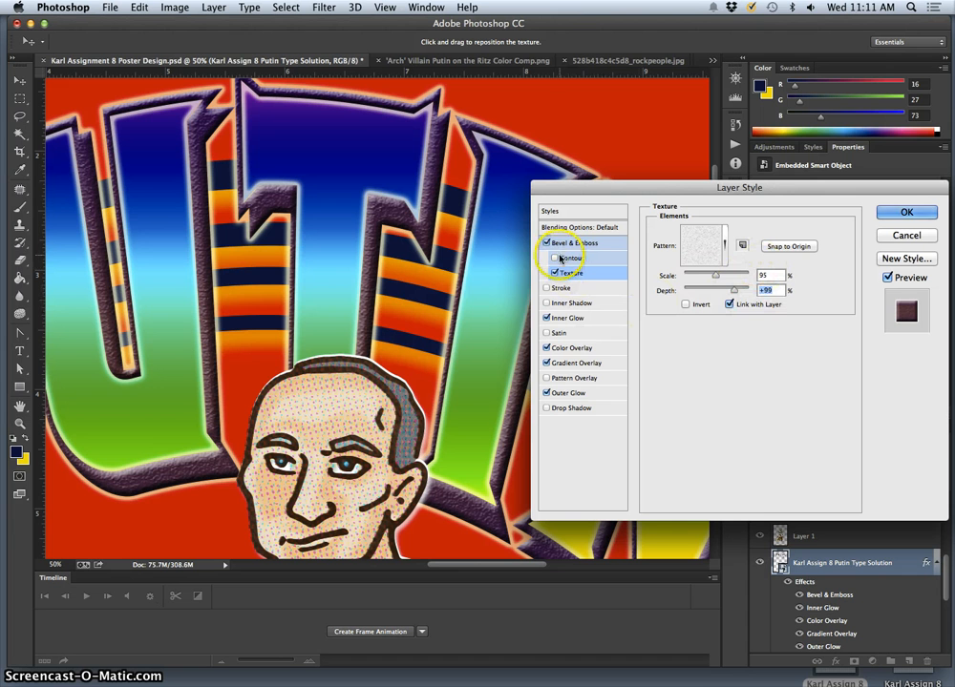
Try the Contour option of the PUTIN outline's bevel, turn it off again, and apply the layer style
left_click(556, 259)
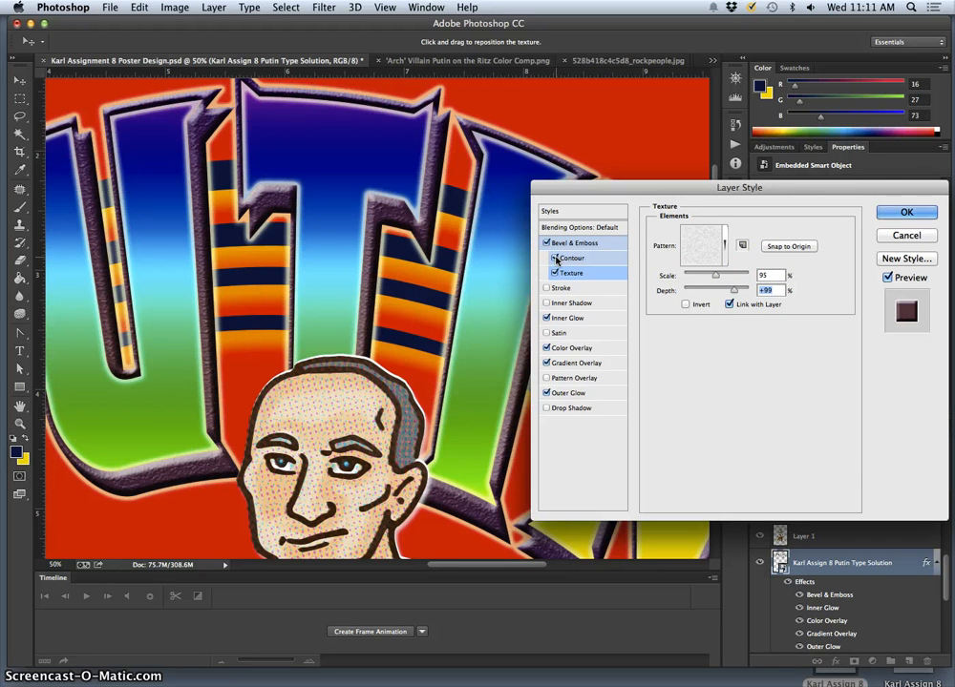
left_click(556, 258)
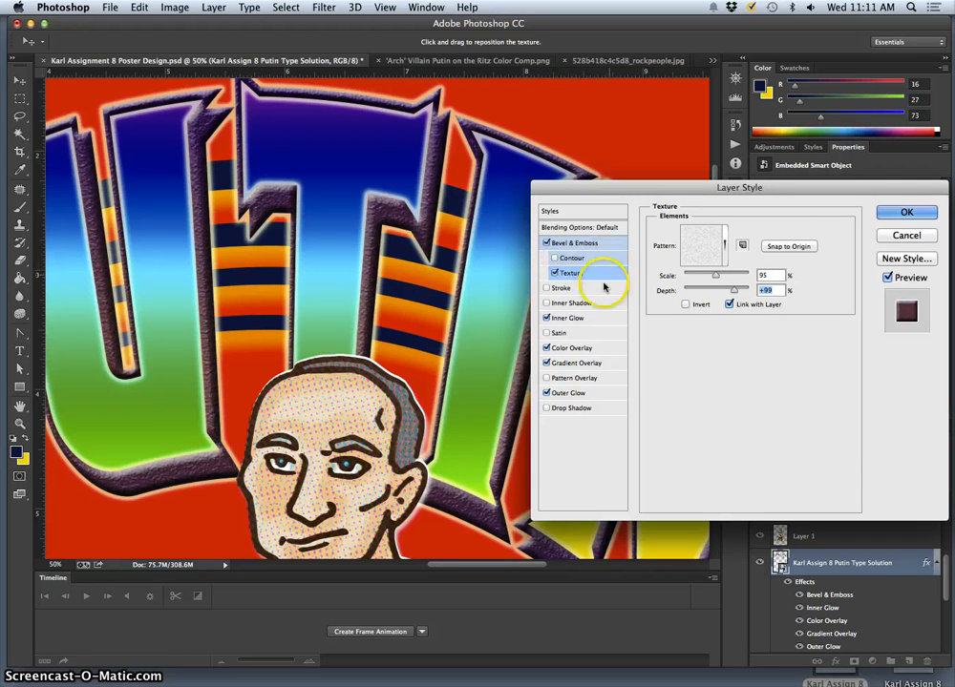
left_click(902, 212)
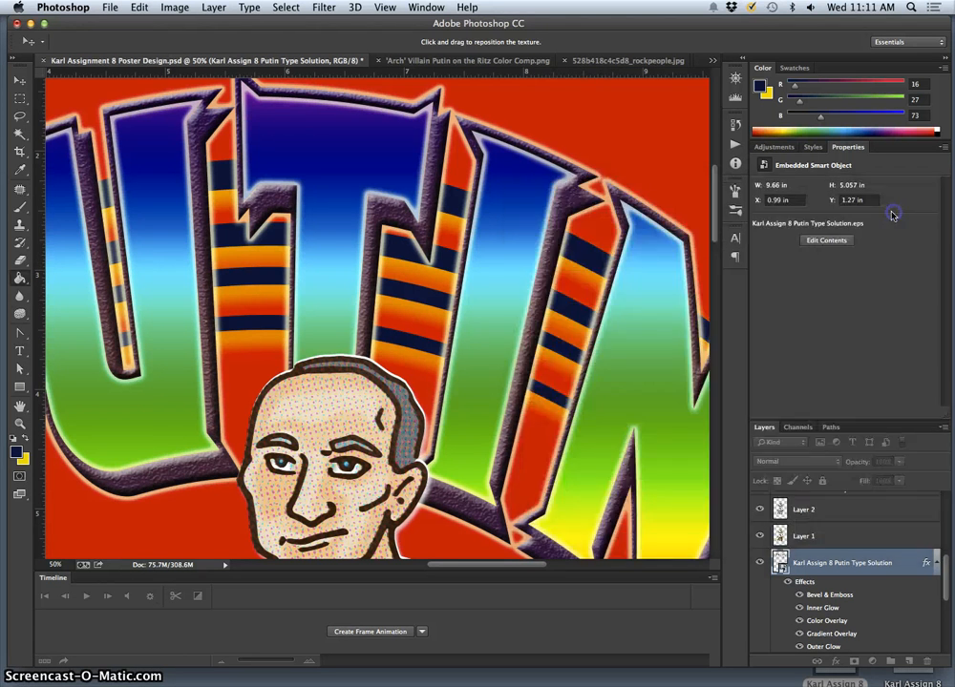
Select Layer 4, check its content by toggling its visibility, and open its Gradient Overlay settings
left_click_drag(943, 567, 944, 587)
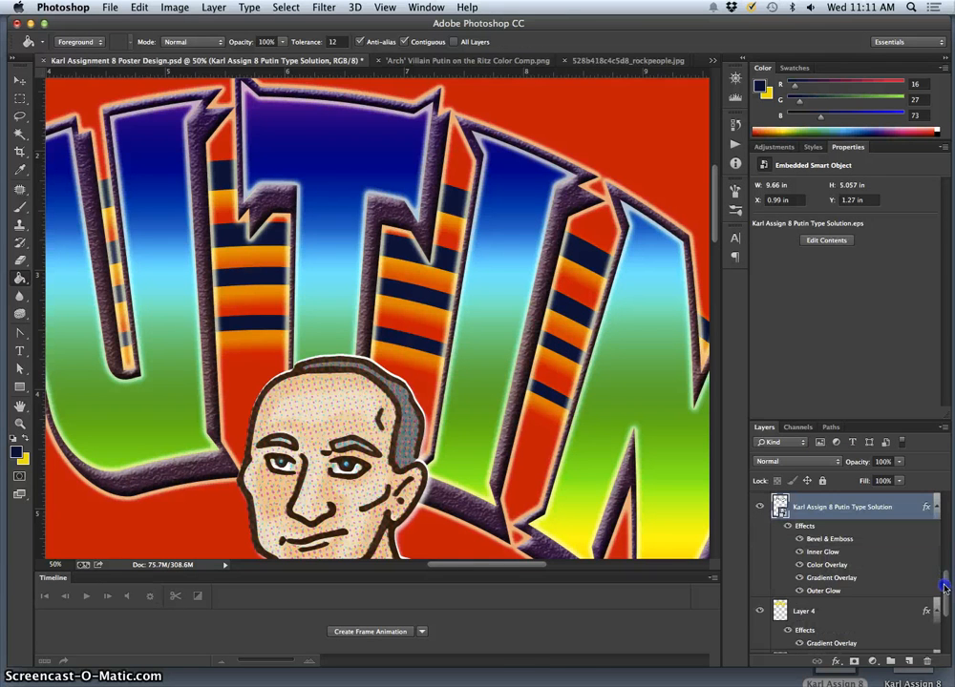
left_click(859, 615)
left_click(761, 613)
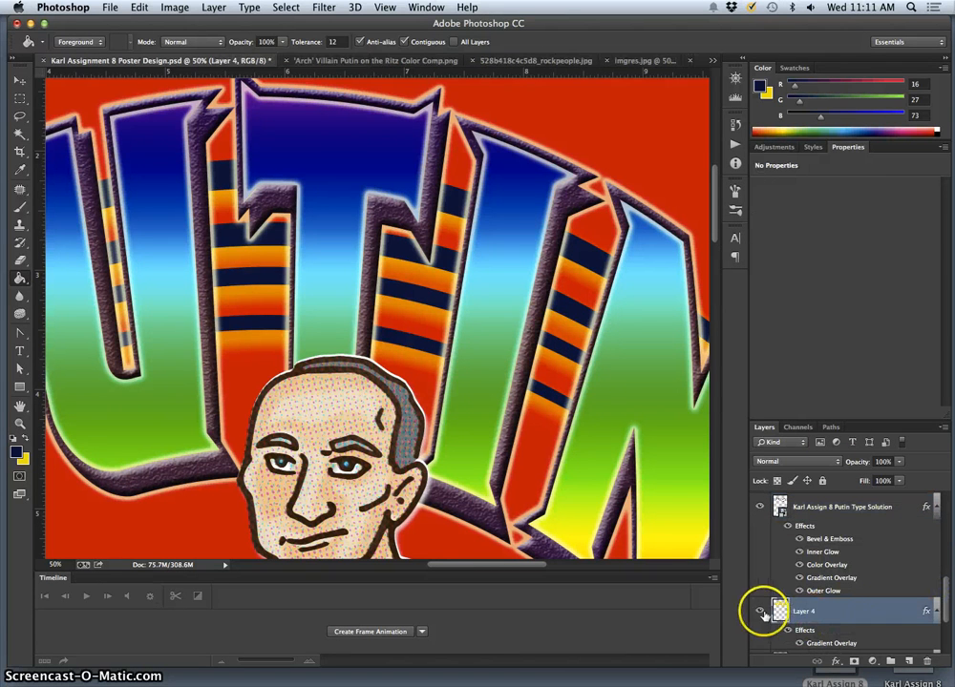
left_click(761, 613)
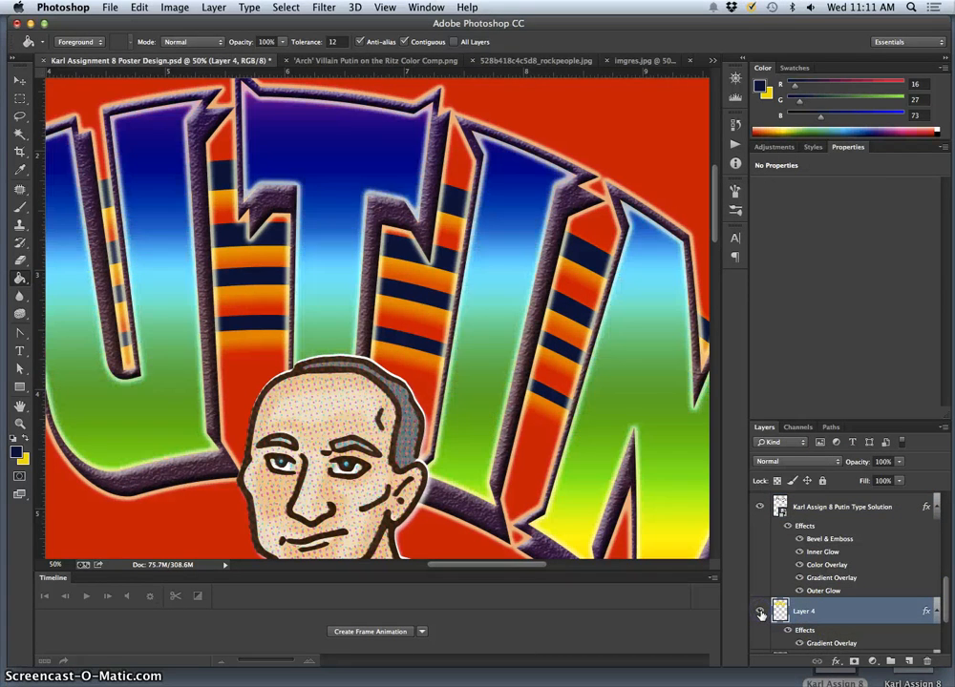
double_click(827, 643)
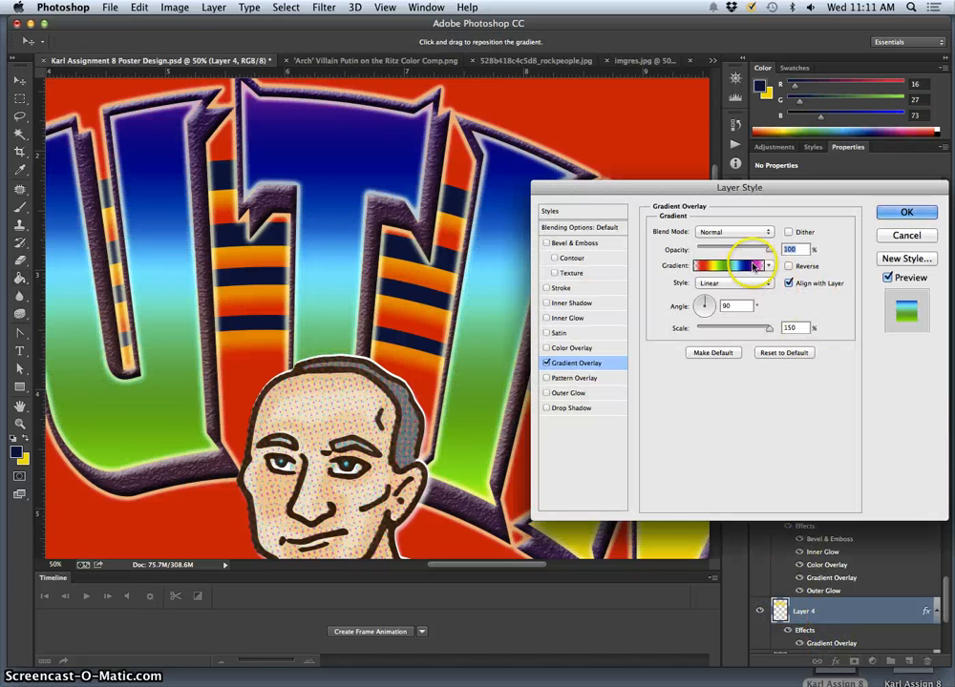